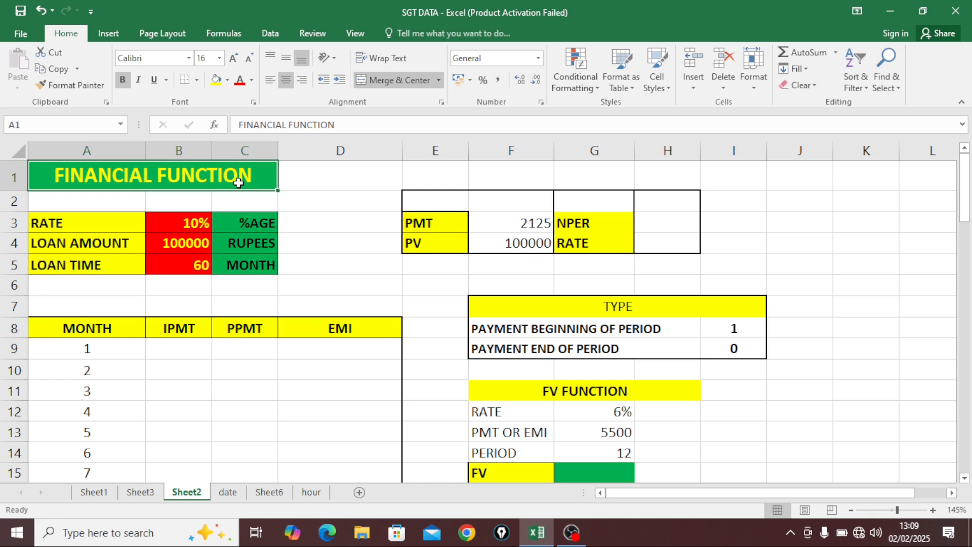
{"action": "left_click", "coordinate": [469, 178]}
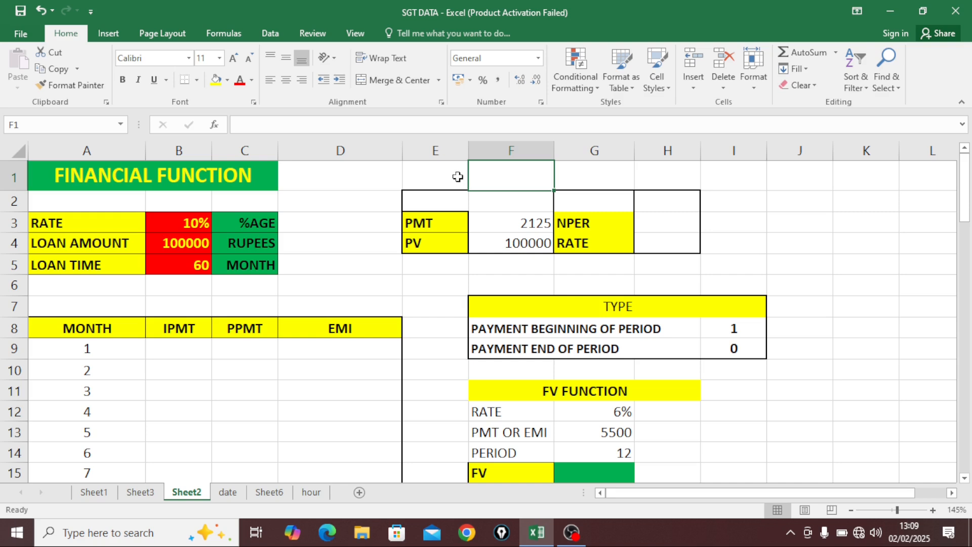
{"action": "left_click", "coordinate": [437, 176]}
{"action": "left_click", "coordinate": [506, 176]}
{"action": "left_click", "coordinate": [427, 178]}
{"action": "left_click_drag", "start_coordinate": [465, 177], "coordinate": [661, 176]}
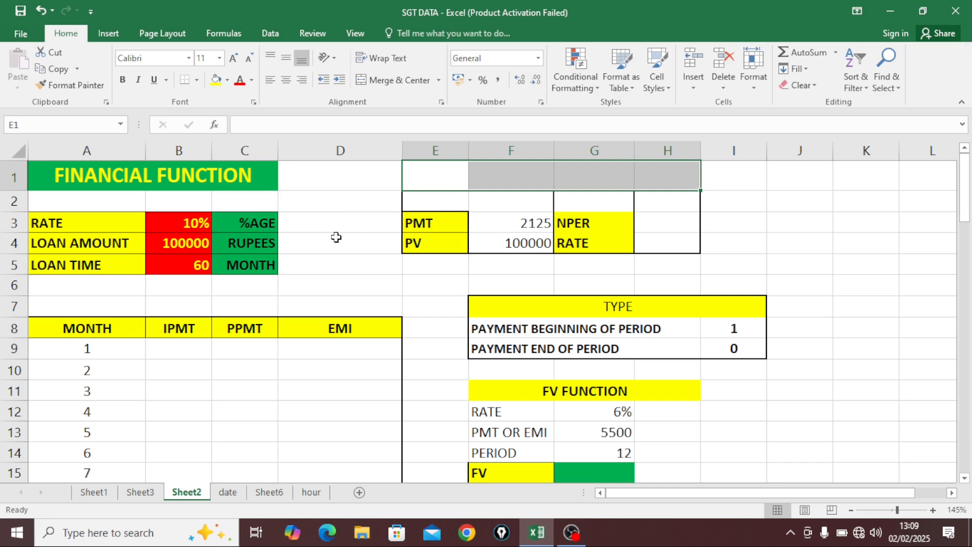
Step: Enter the function names PMT, IPMT and PPMT down column K, starting in cell K2
{"action": "left_click", "coordinate": [855, 195]}
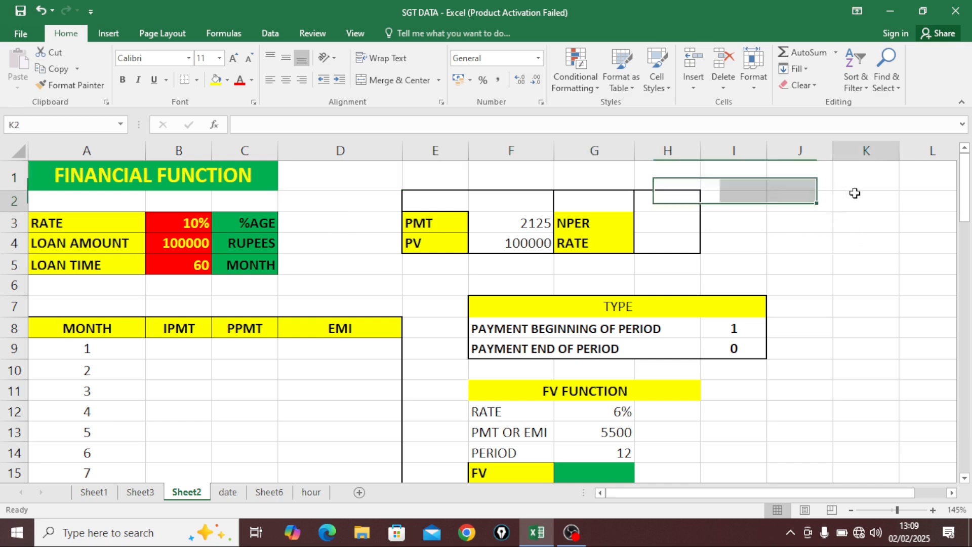
{"action": "type", "text": "PMT"}
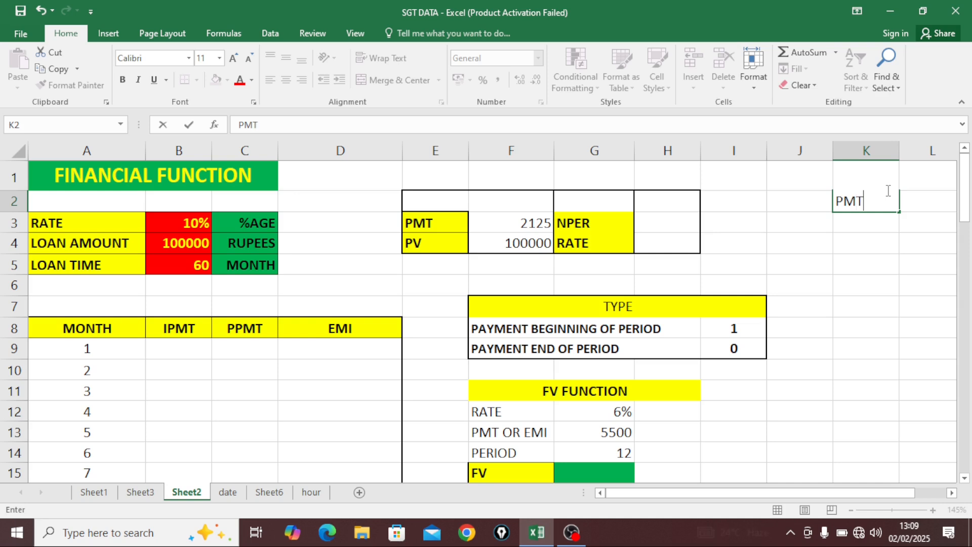
{"action": "key", "text": "Return"}
{"action": "type", "text": "I"}
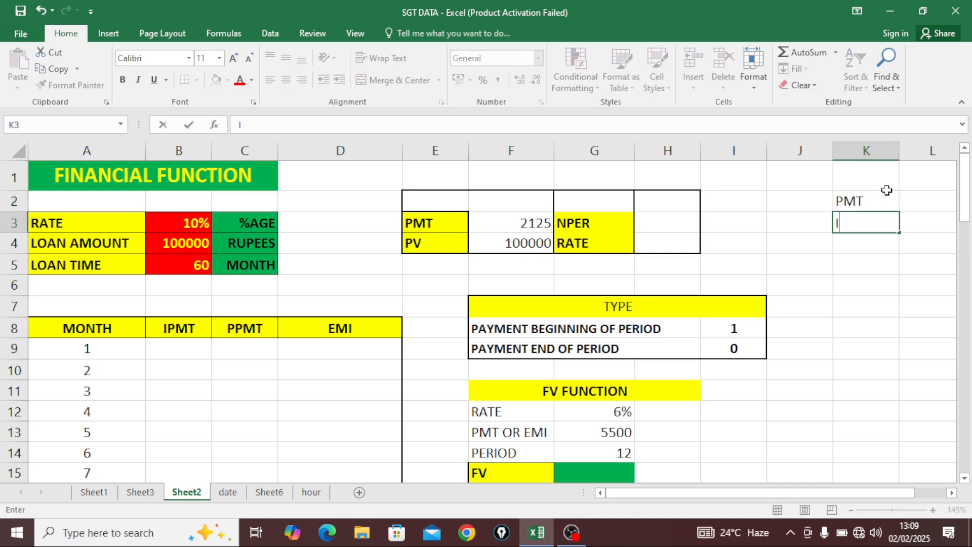
{"action": "type", "text": "PMT"}
{"action": "key", "text": "Return"}
{"action": "type", "text": "PPMT"}
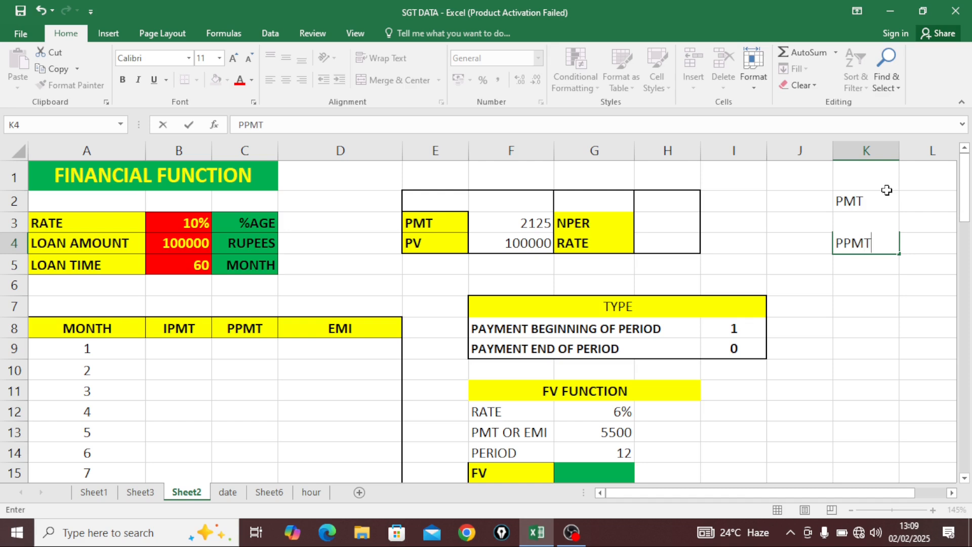
{"action": "key", "text": "Return"}
Step: Continue the function list with PV, FV, RATE and NPER in K5 to K8, and select the whole list
{"action": "type", "text": "PF"}
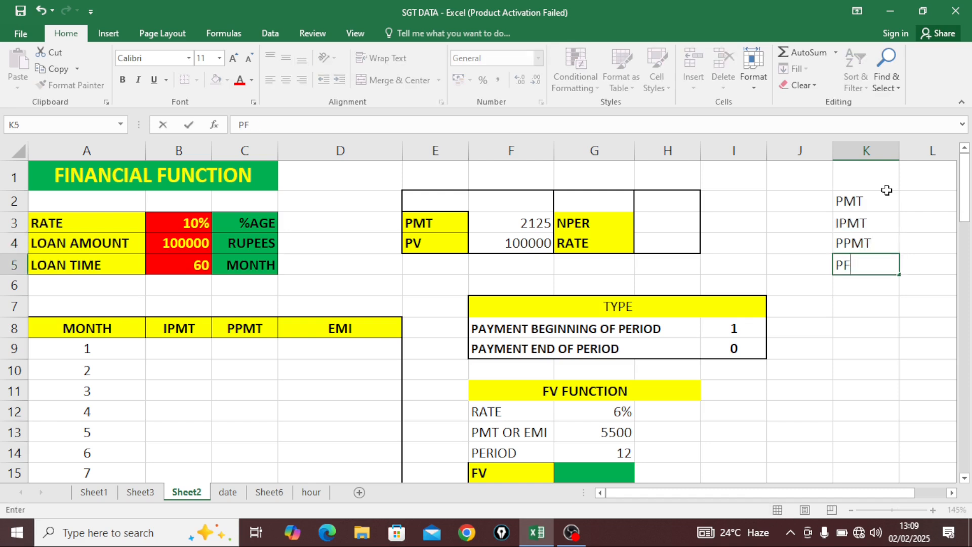
{"action": "type", "text": "V"}
{"action": "key", "text": "Return"}
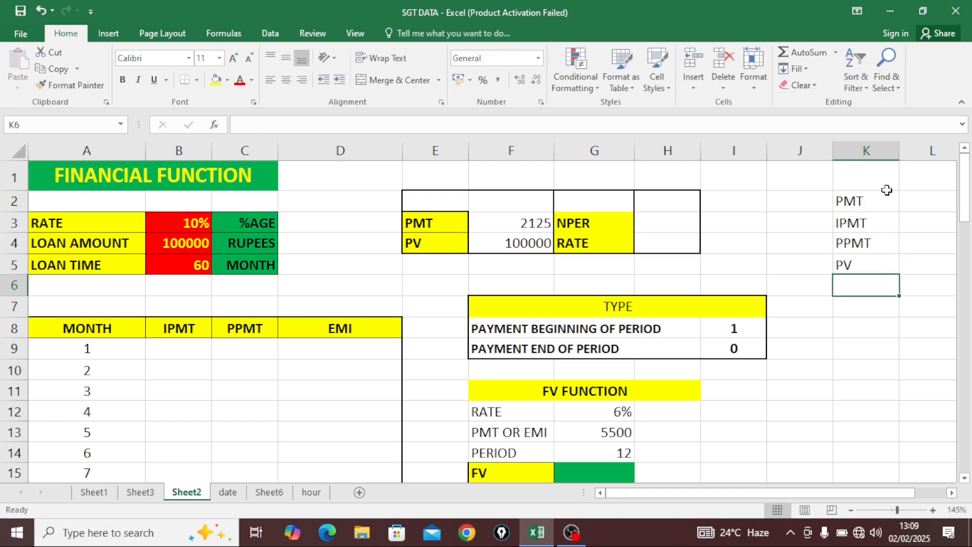
{"action": "type", "text": "FV"}
{"action": "key", "text": "Return"}
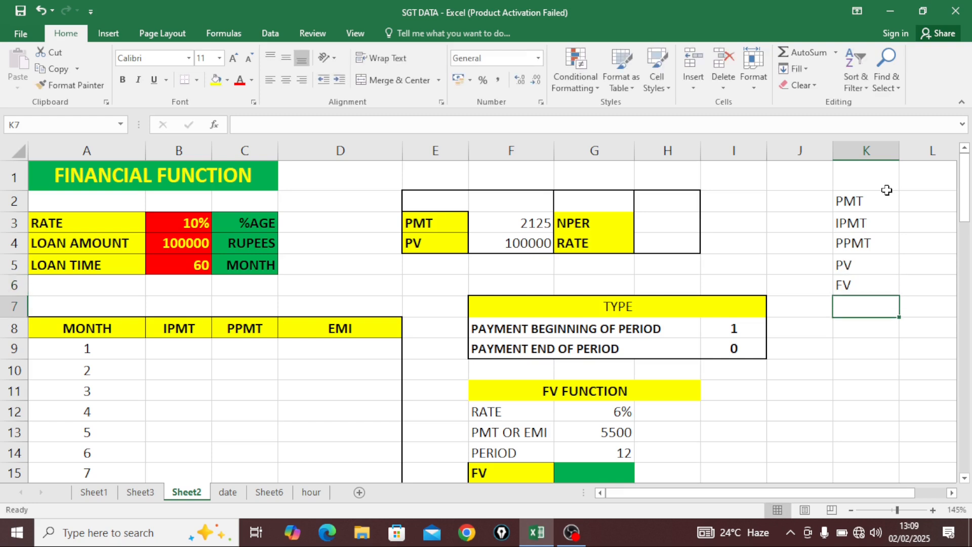
{"action": "type", "text": "RATE"}
{"action": "key", "text": "Return"}
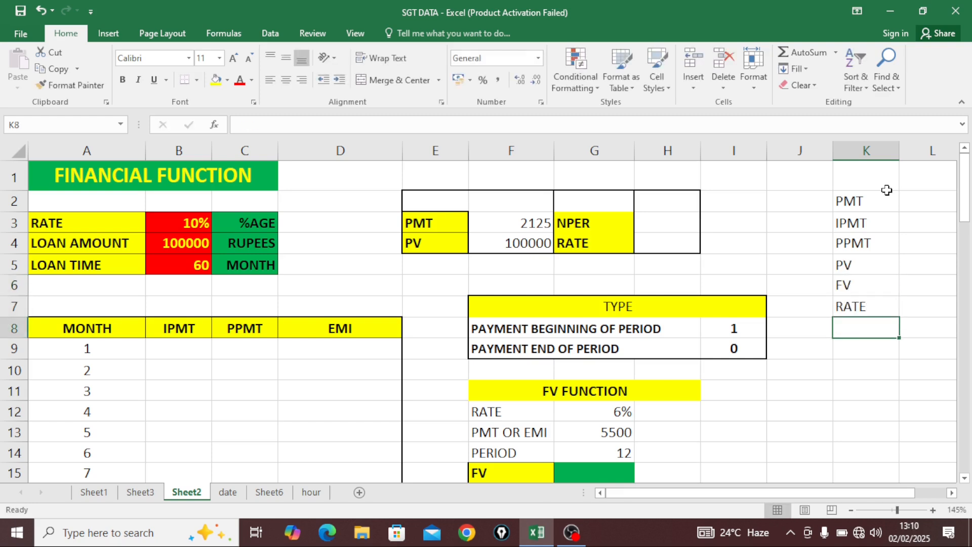
{"action": "type", "text": "NPER"}
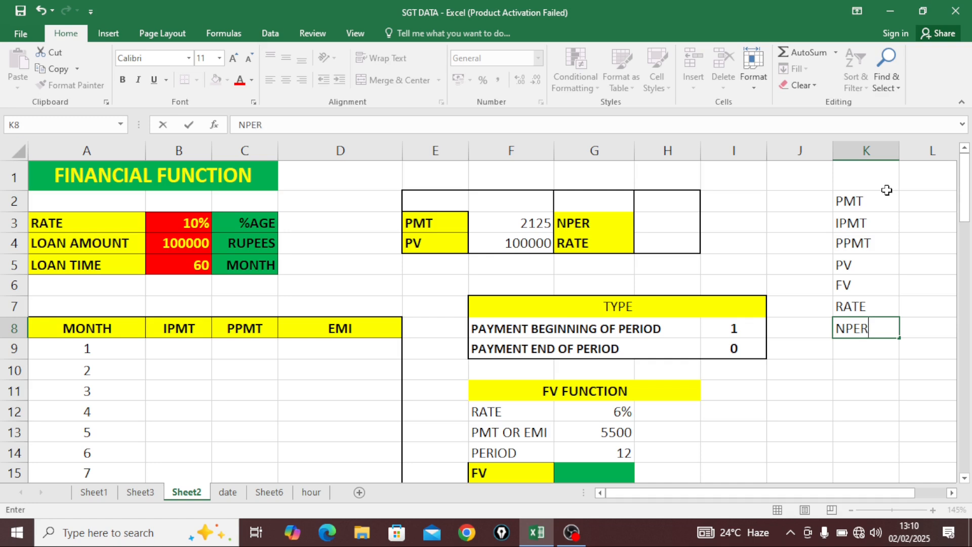
{"action": "key", "text": "Return"}
{"action": "left_click_drag", "start_coordinate": [885, 208], "coordinate": [882, 327]}
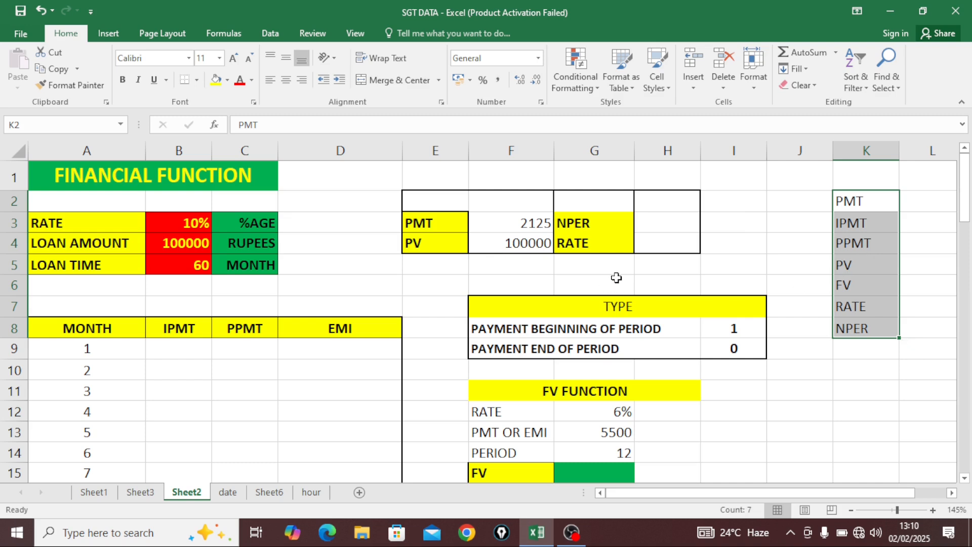
Step: Review the rate, loan amount and loan time rows in A3:C5, checking each value and its unit
{"action": "left_click_drag", "start_coordinate": [100, 224], "coordinate": [226, 254]}
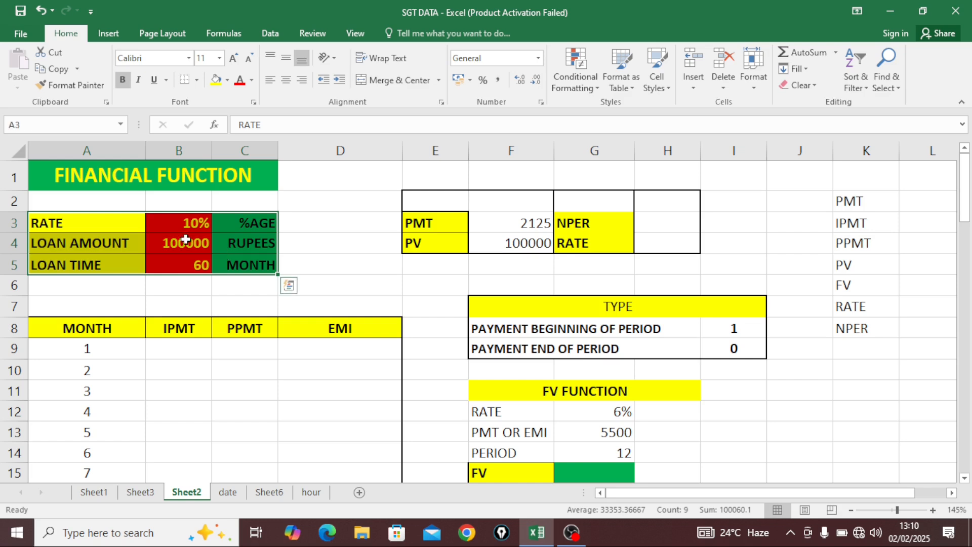
{"action": "left_click", "coordinate": [132, 227]}
{"action": "left_click", "coordinate": [185, 229]}
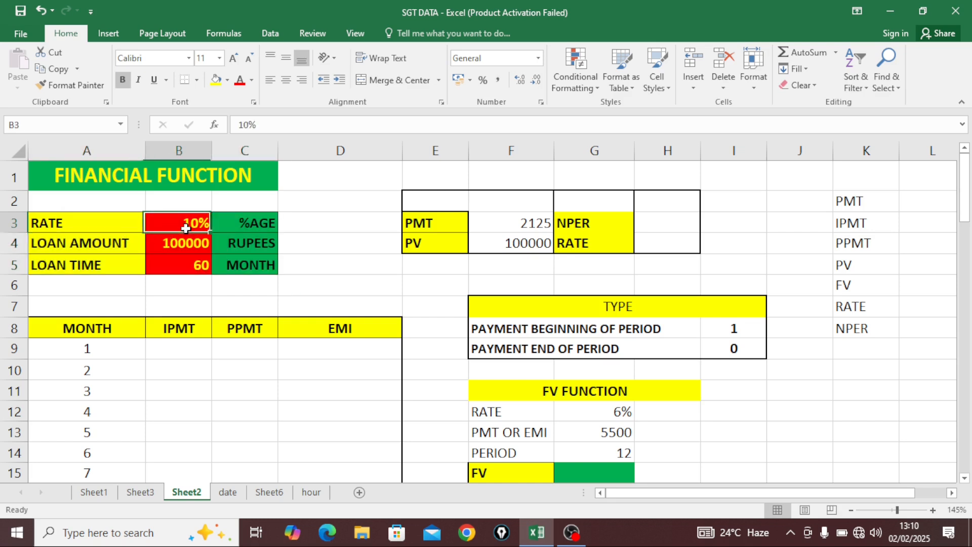
{"action": "left_click", "coordinate": [103, 249]}
{"action": "left_click", "coordinate": [175, 248]}
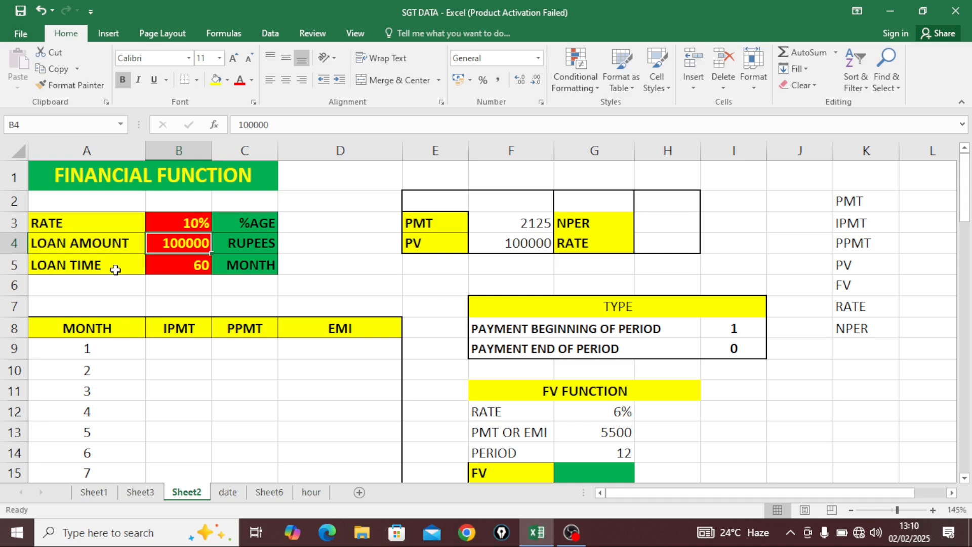
{"action": "left_click", "coordinate": [115, 269]}
{"action": "left_click", "coordinate": [190, 269]}
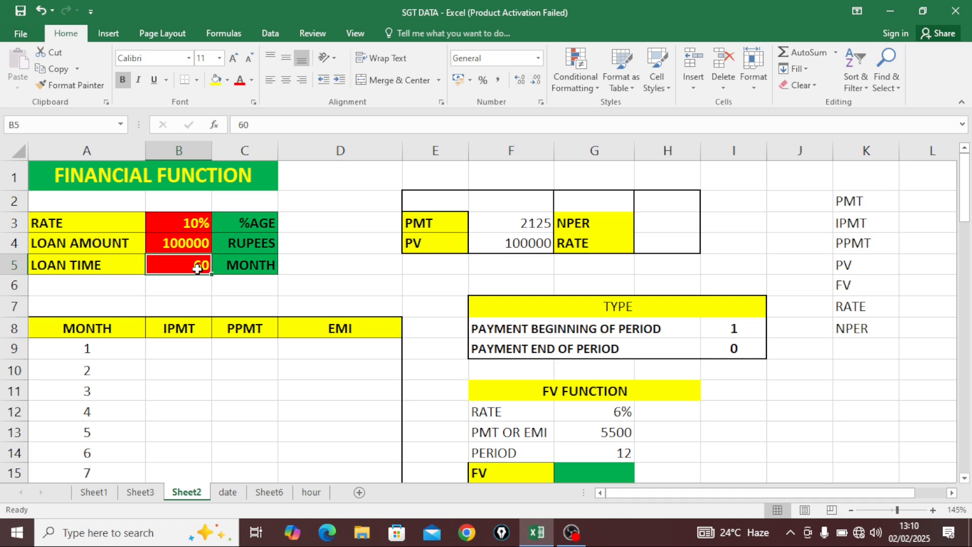
{"action": "left_click_drag", "start_coordinate": [181, 221], "coordinate": [183, 257]}
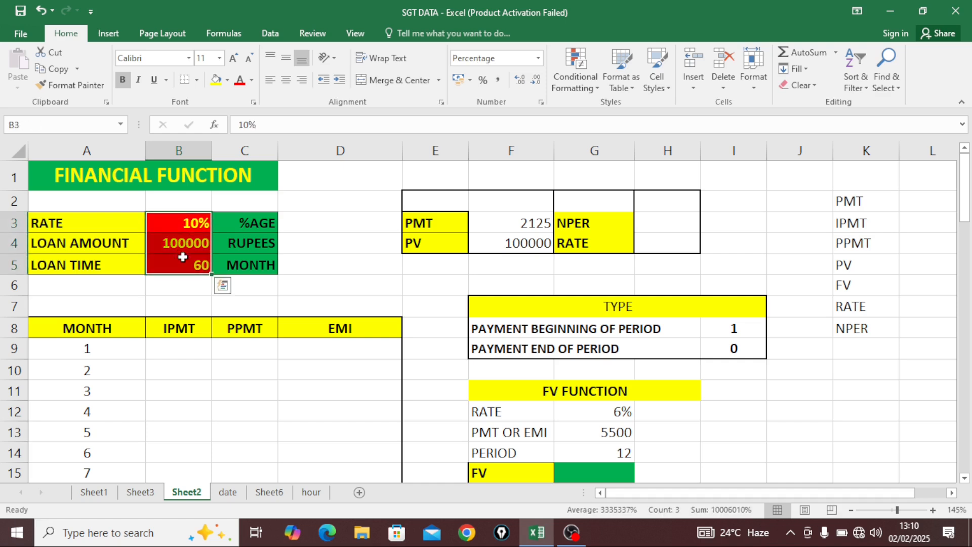
{"action": "left_click", "coordinate": [174, 221]}
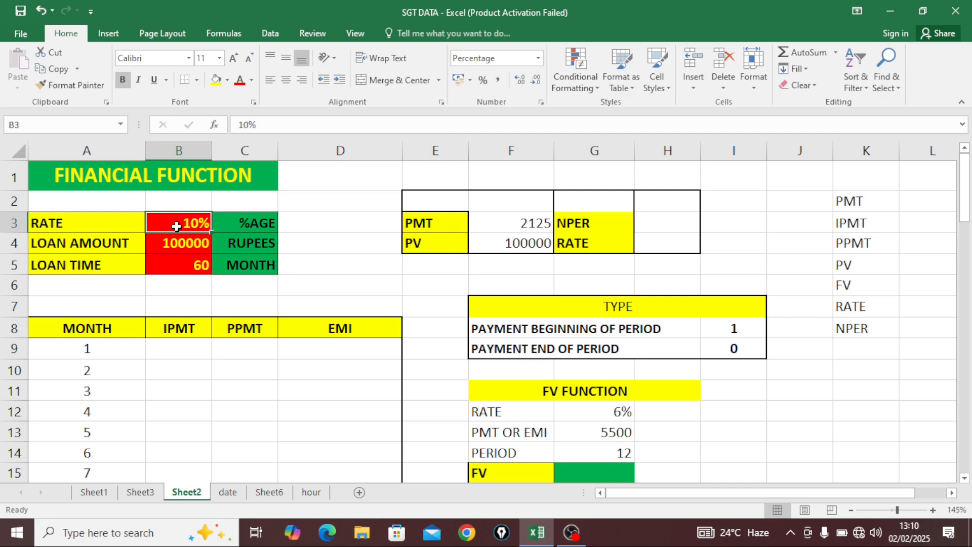
{"action": "left_click", "coordinate": [244, 222]}
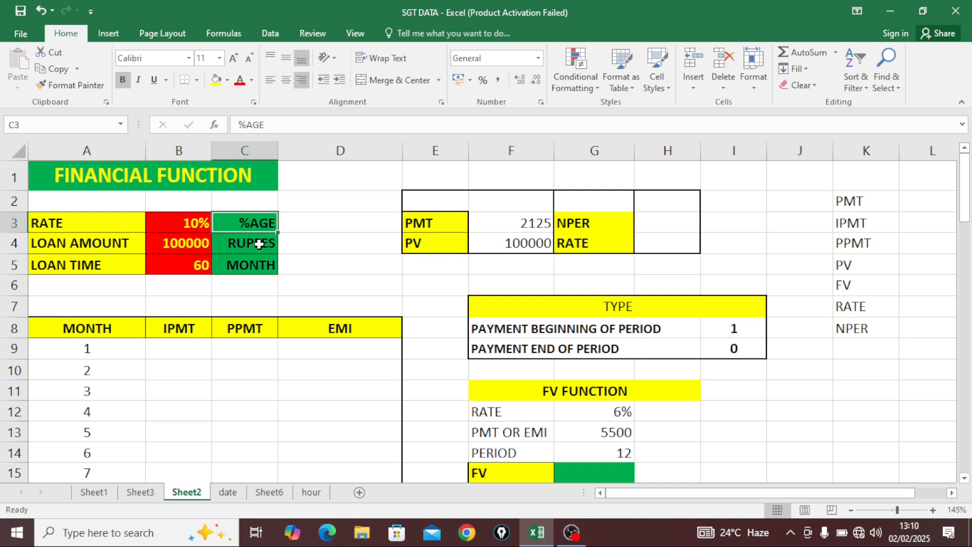
{"action": "left_click", "coordinate": [192, 247]}
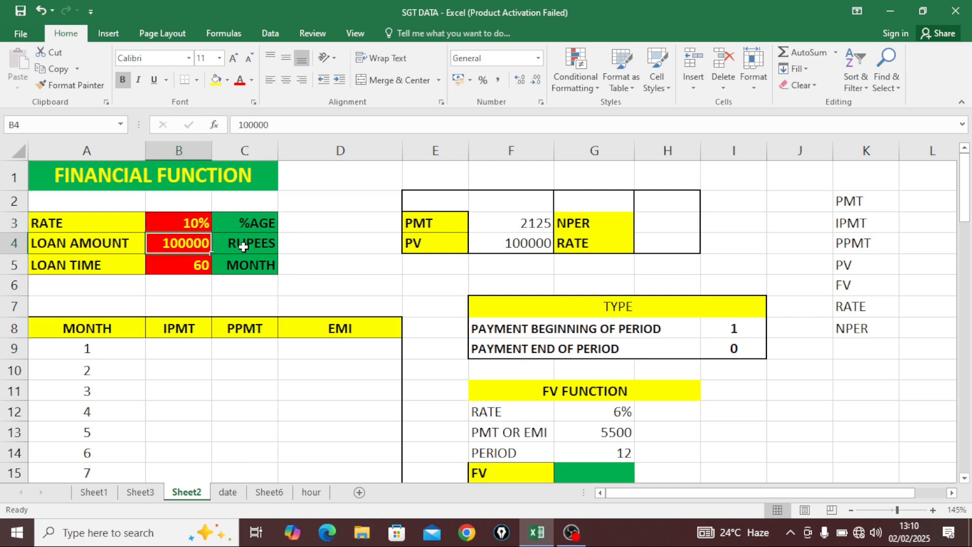
{"action": "left_click", "coordinate": [246, 246]}
{"action": "left_click", "coordinate": [177, 264]}
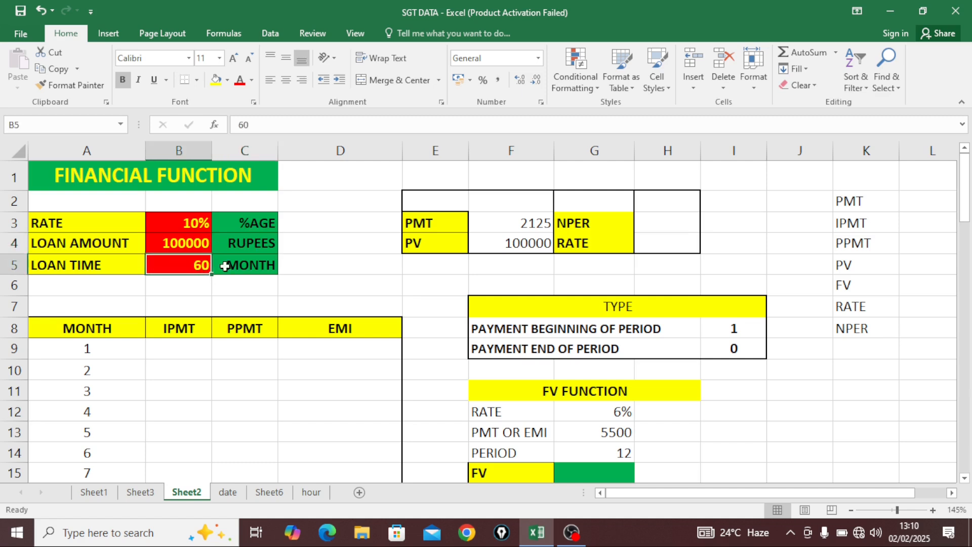
{"action": "left_click", "coordinate": [266, 272]}
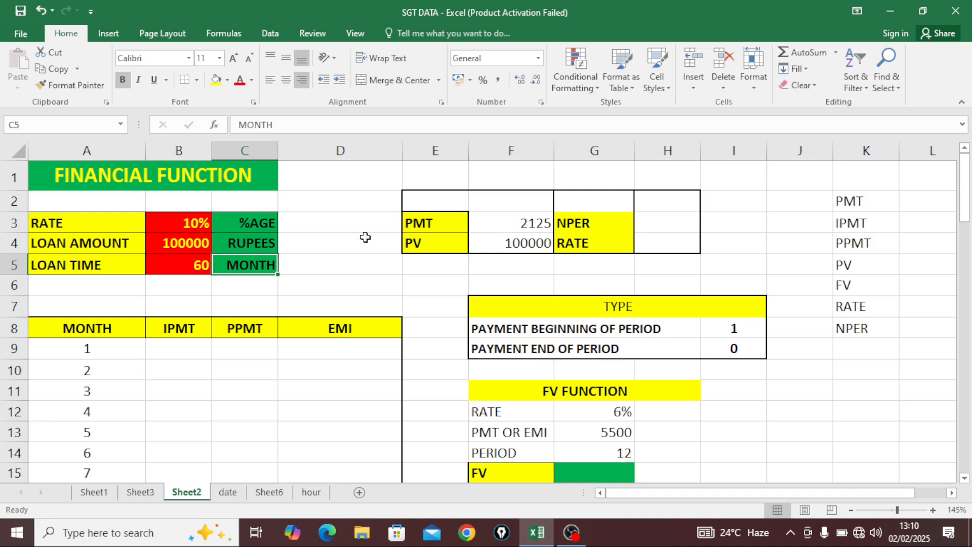
{"action": "left_click", "coordinate": [199, 248]}
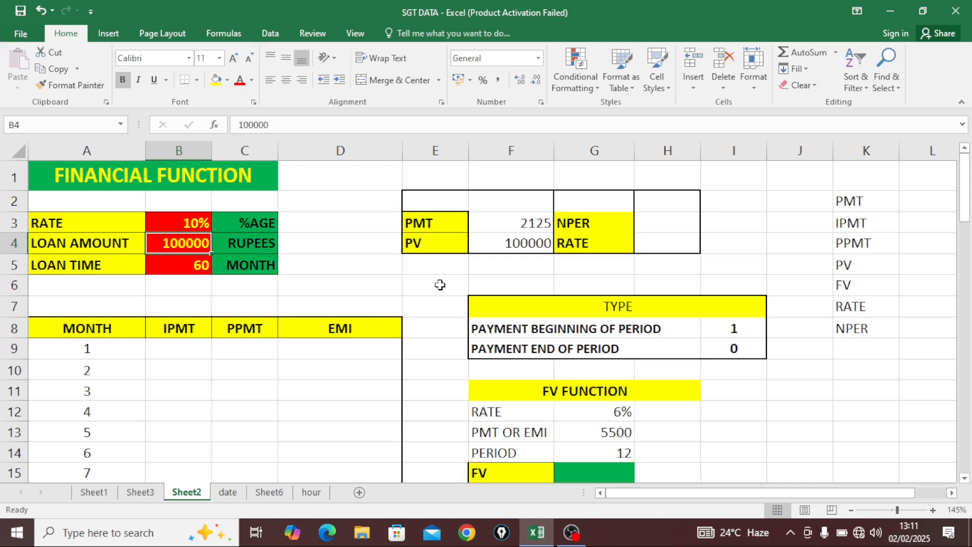
Step: Clear the existing PMT and PV results from cells F3:F4
{"action": "left_click_drag", "start_coordinate": [522, 217], "coordinate": [517, 232]}
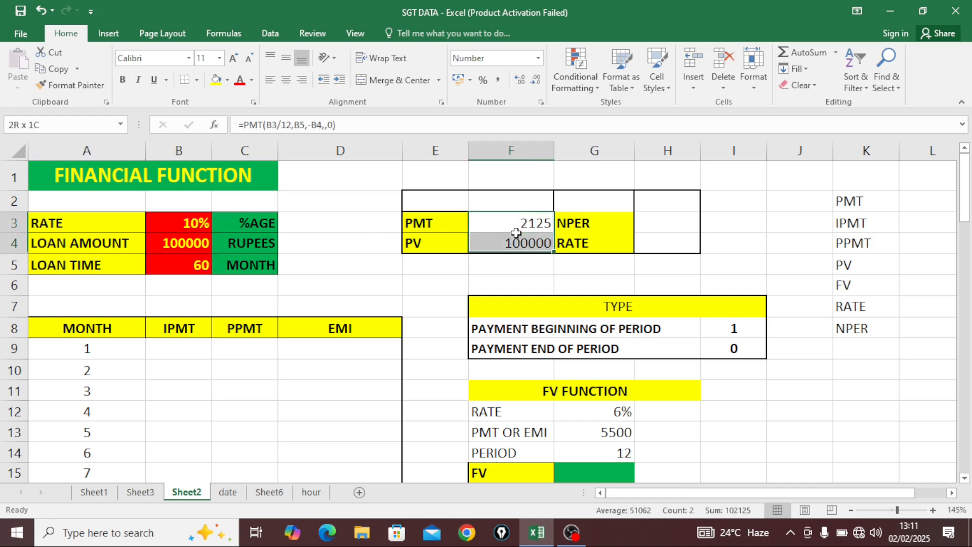
{"action": "key", "text": "Delete"}
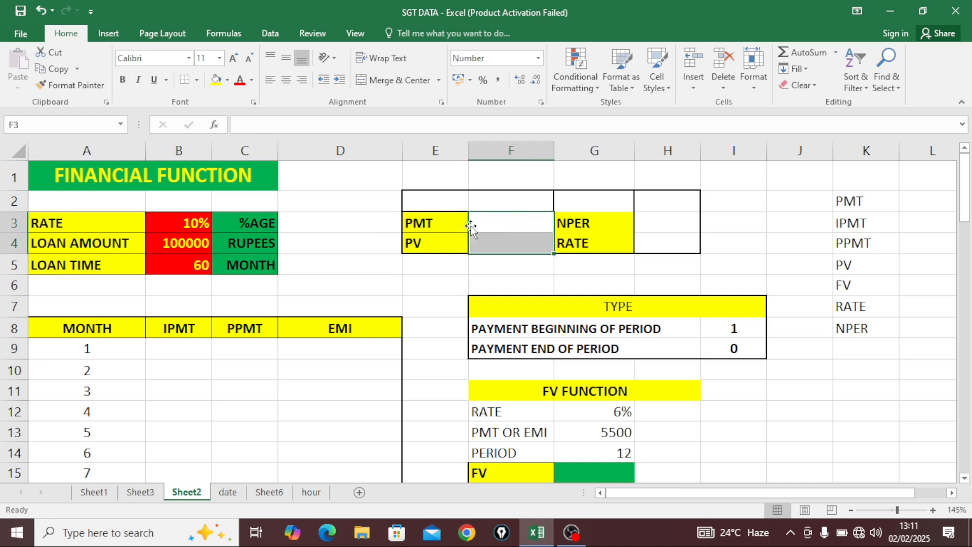
{"action": "left_click", "coordinate": [487, 221]}
{"action": "left_click", "coordinate": [504, 249]}
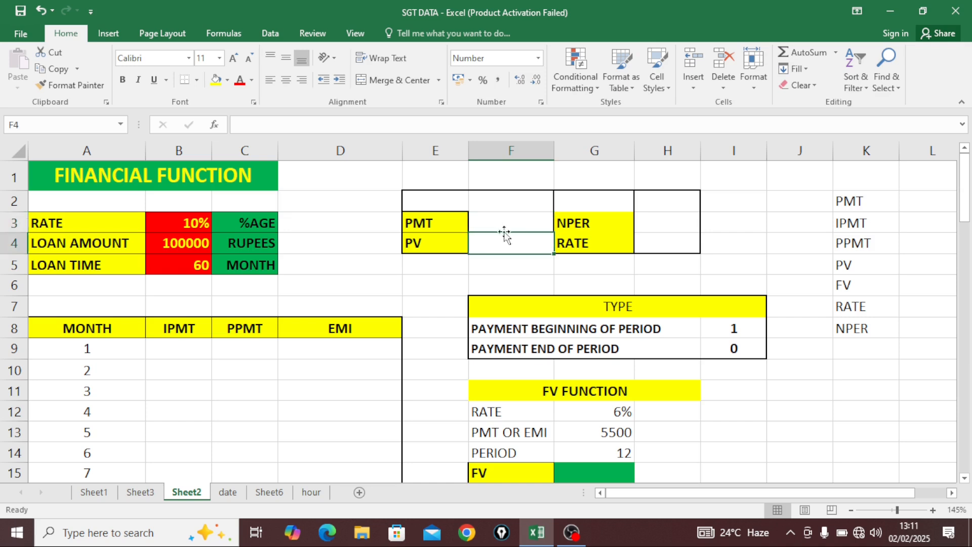
Step: Calculate the monthly payment in F3 with =PMT(B3/12,B5,-B4,,0), taking payments at the end of the period
{"action": "left_click", "coordinate": [502, 224]}
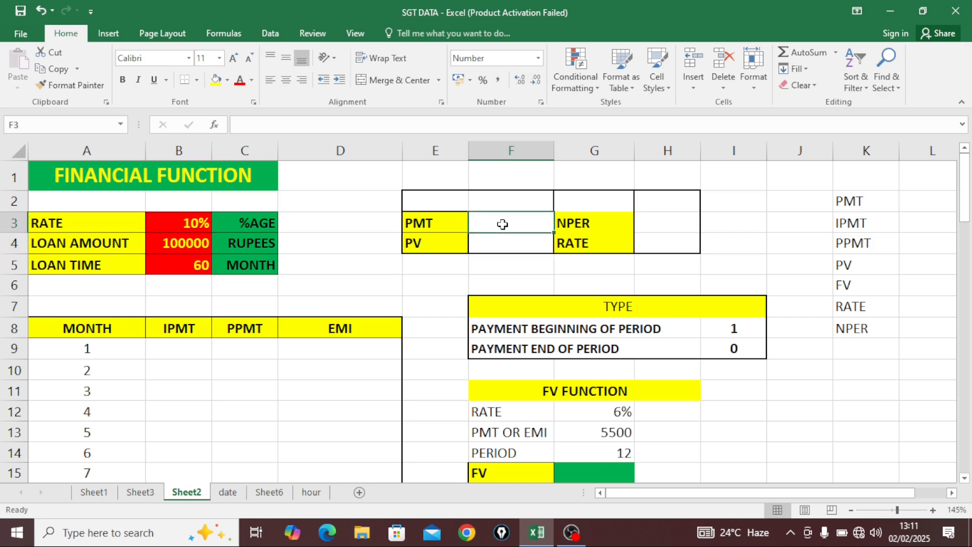
{"action": "type", "text": "=P"}
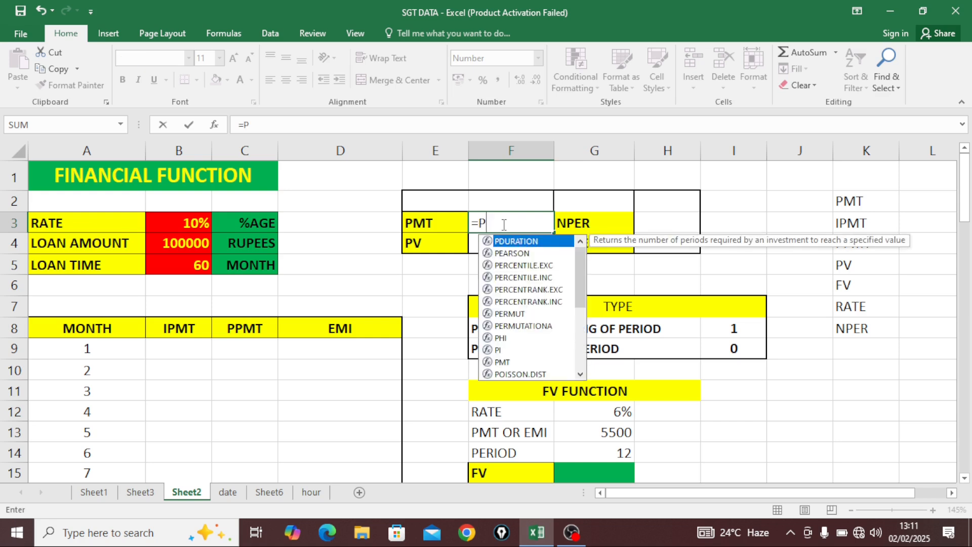
{"action": "type", "text": "MT"}
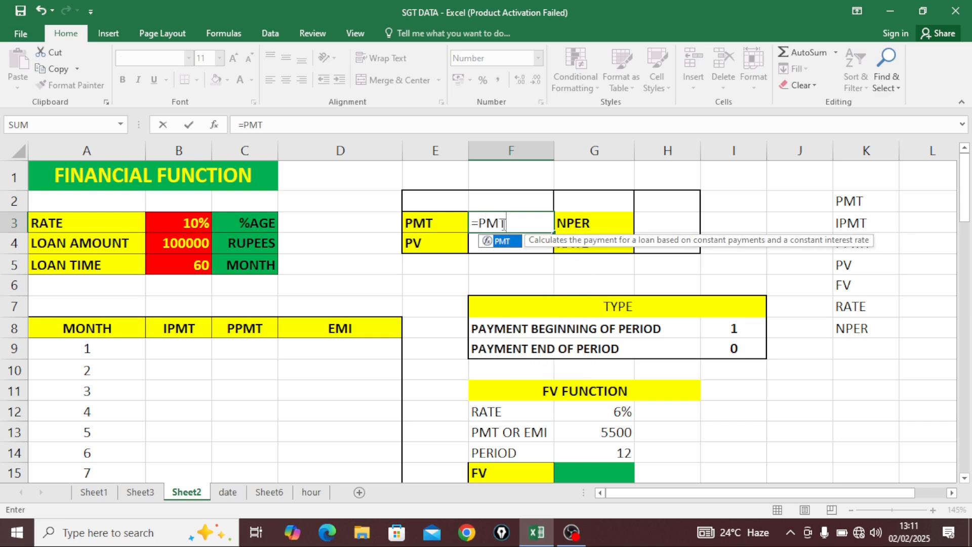
{"action": "type", "text": "("}
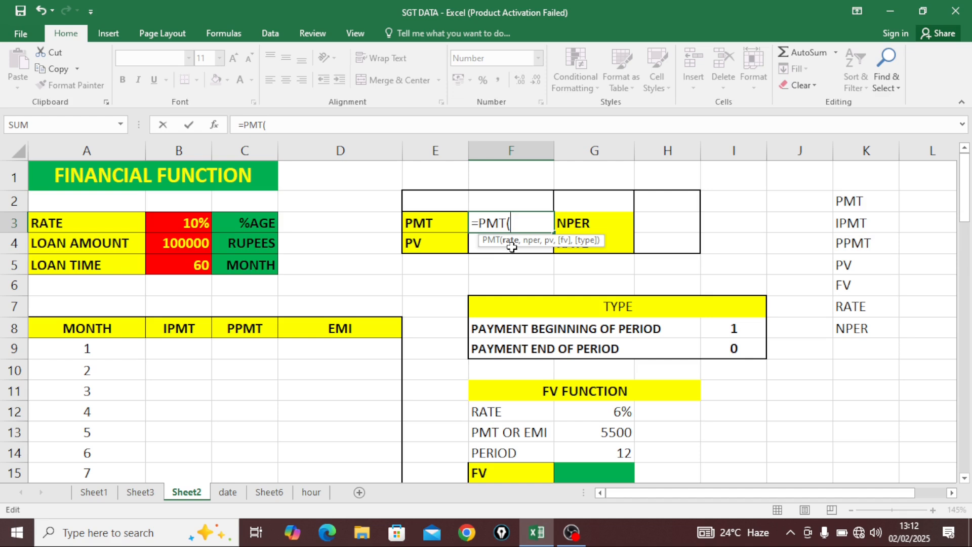
{"action": "left_click", "coordinate": [180, 224]}
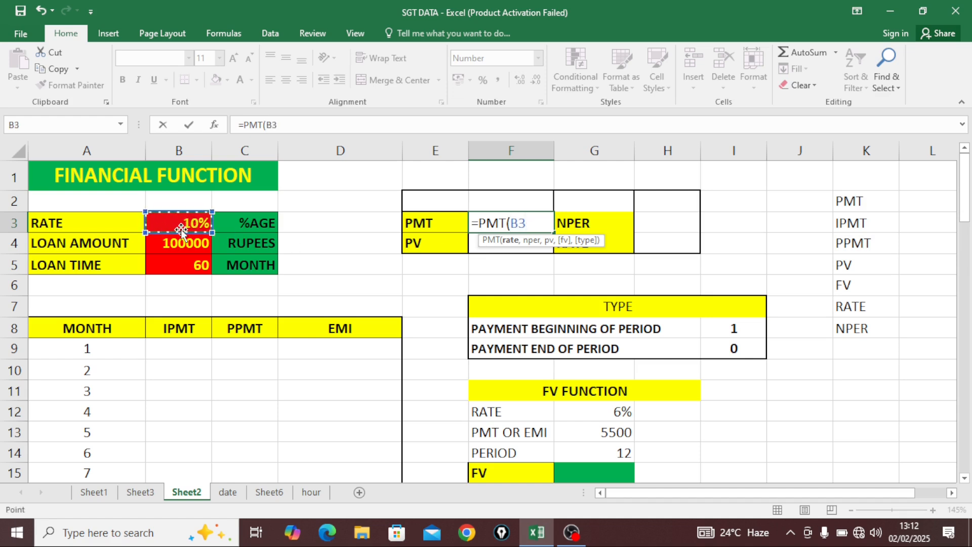
{"action": "type", "text": "/12"}
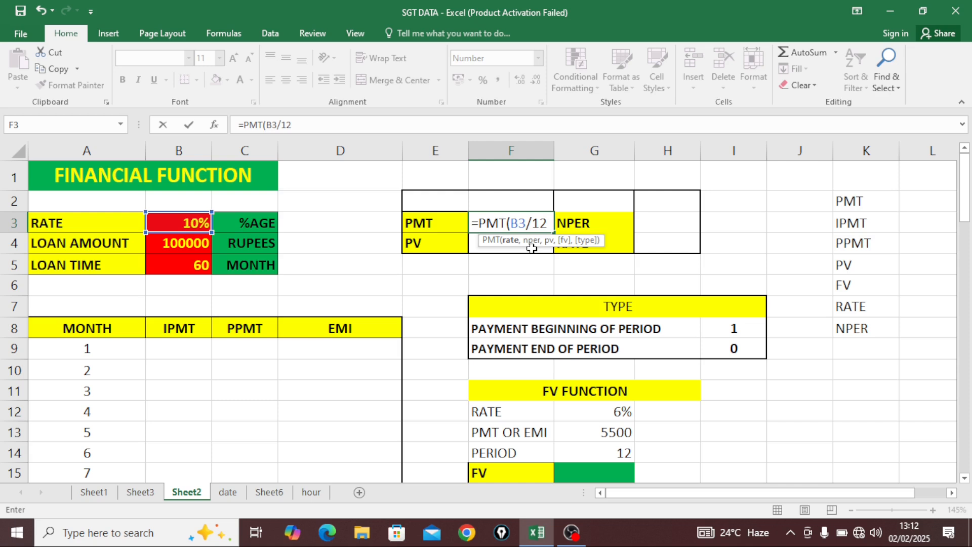
{"action": "type", "text": ","}
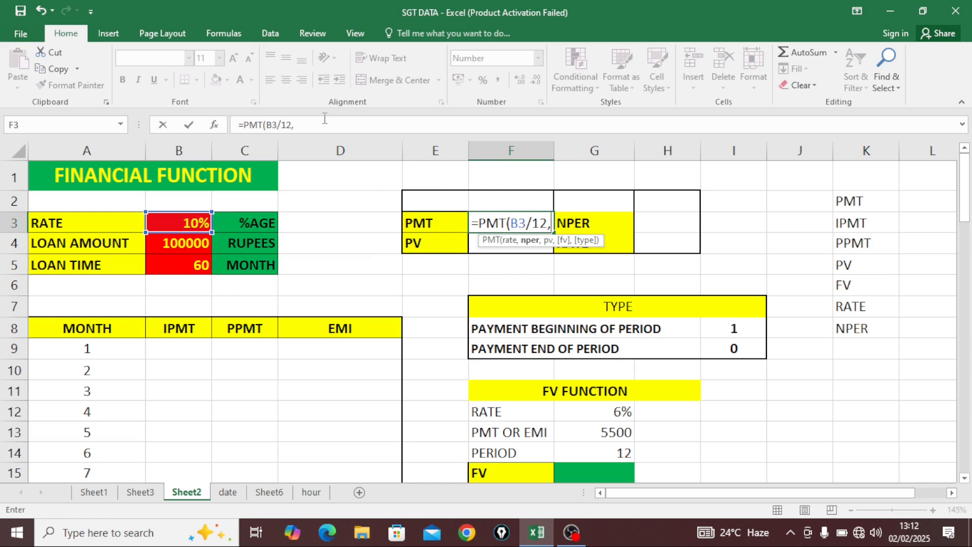
{"action": "left_click", "coordinate": [190, 266]}
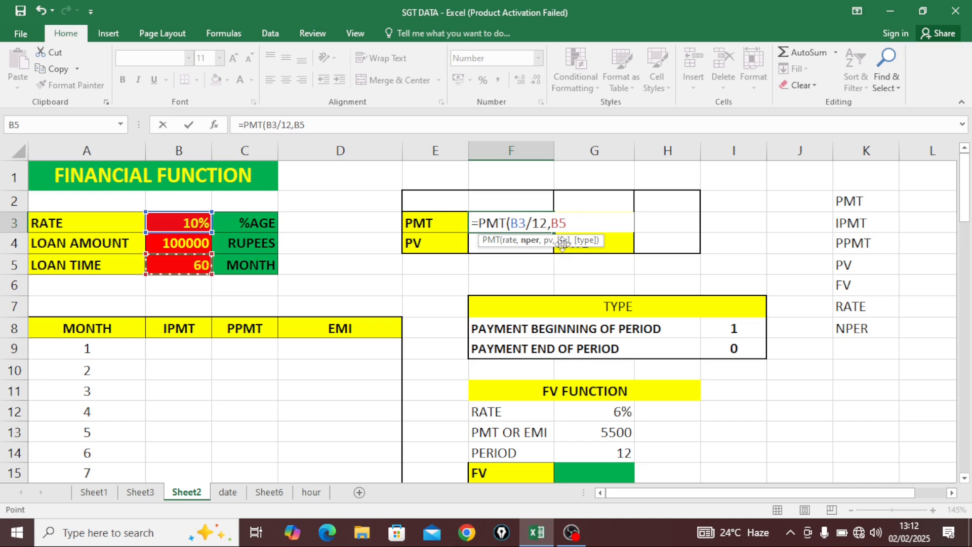
{"action": "type", "text": ",-"}
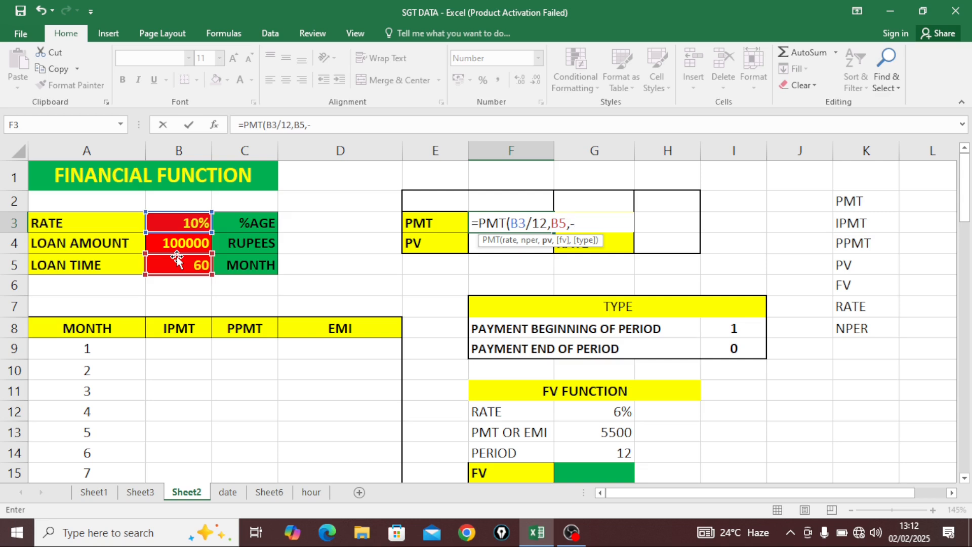
{"action": "left_click", "coordinate": [183, 245]}
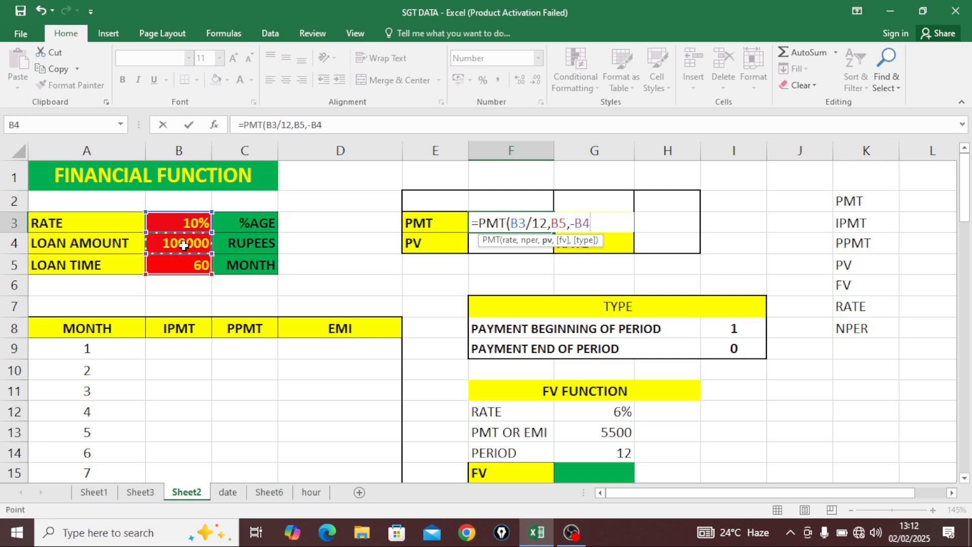
{"action": "type", "text": ","}
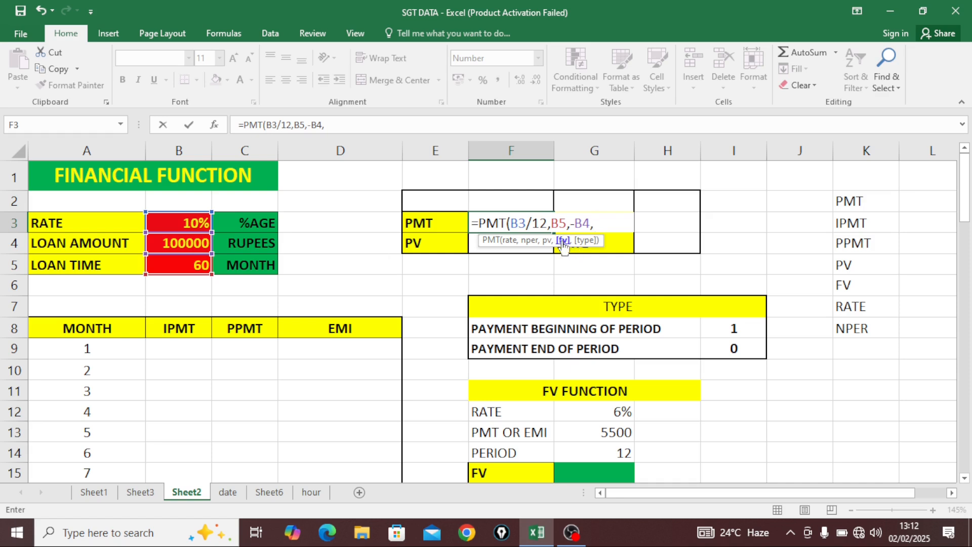
{"action": "type", "text": ","}
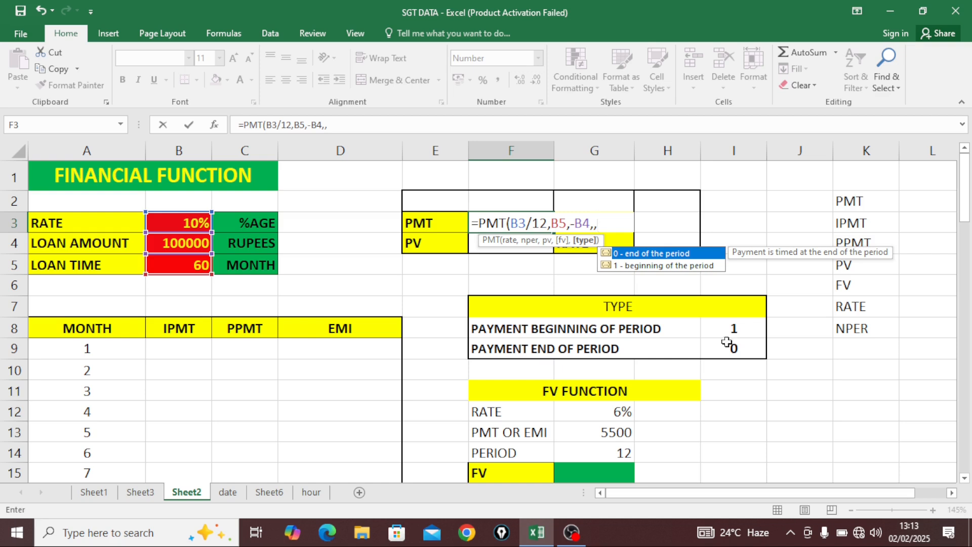
{"action": "type", "text": "0)"}
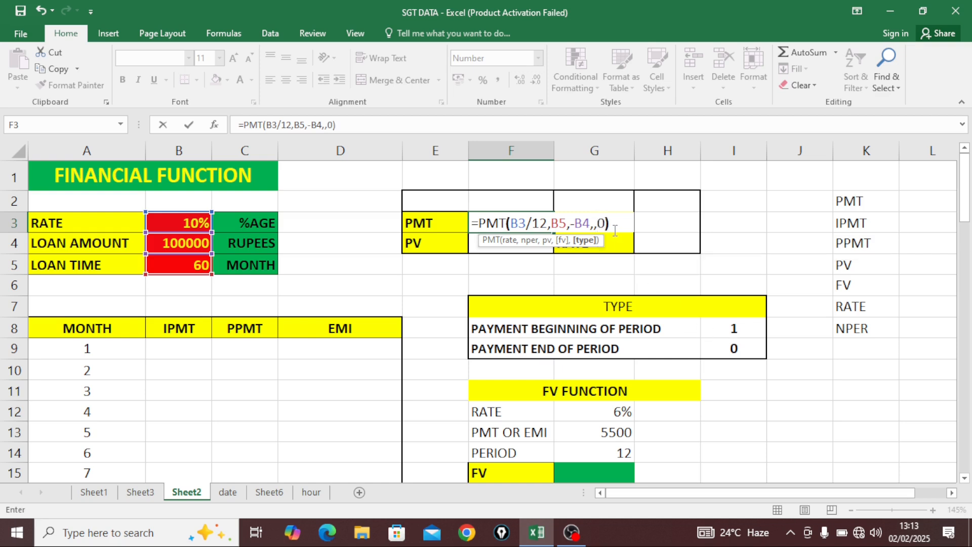
{"action": "key", "text": "Return"}
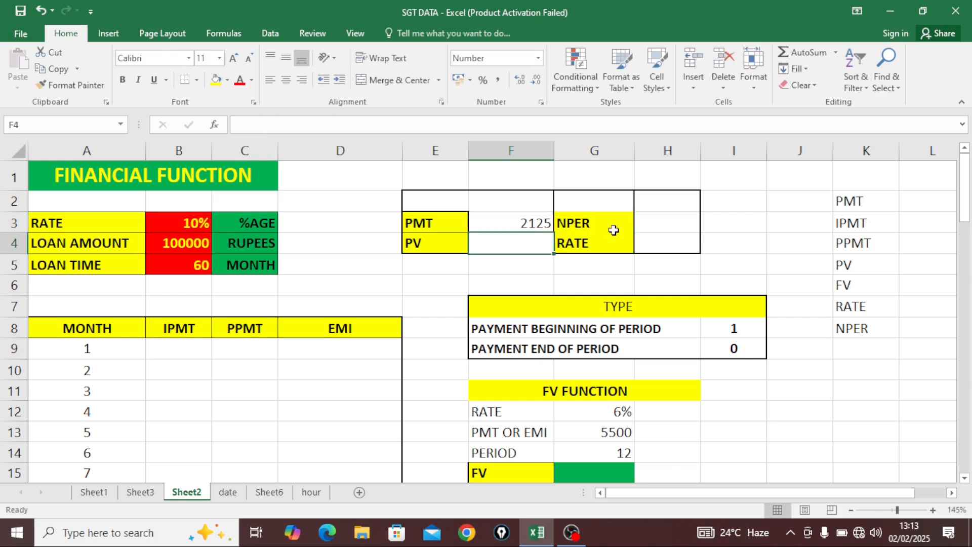
Step: Review the PMT formula and result in F3 against the loan time in B5 and the IPMT column of the schedule
{"action": "left_click", "coordinate": [538, 225]}
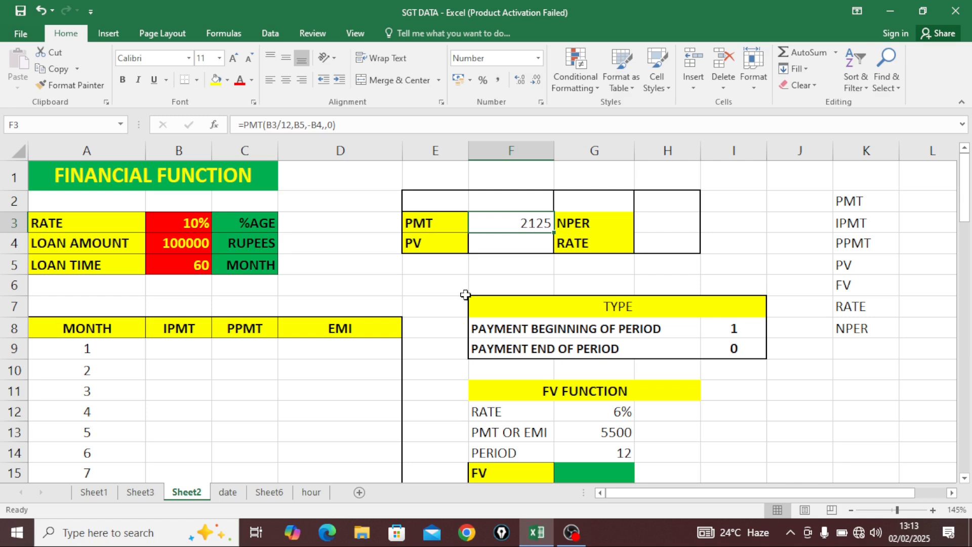
{"action": "left_click", "coordinate": [194, 271]}
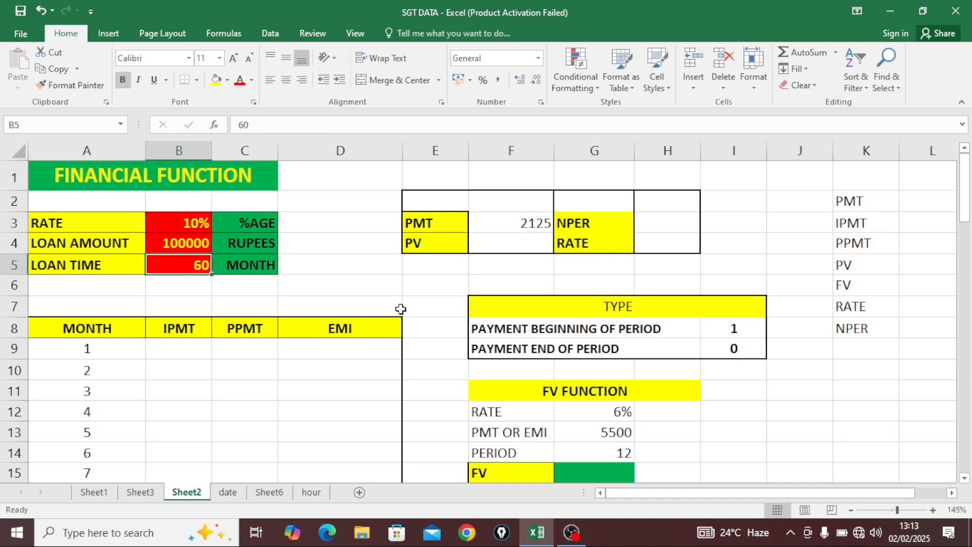
{"action": "left_click", "coordinate": [527, 225]}
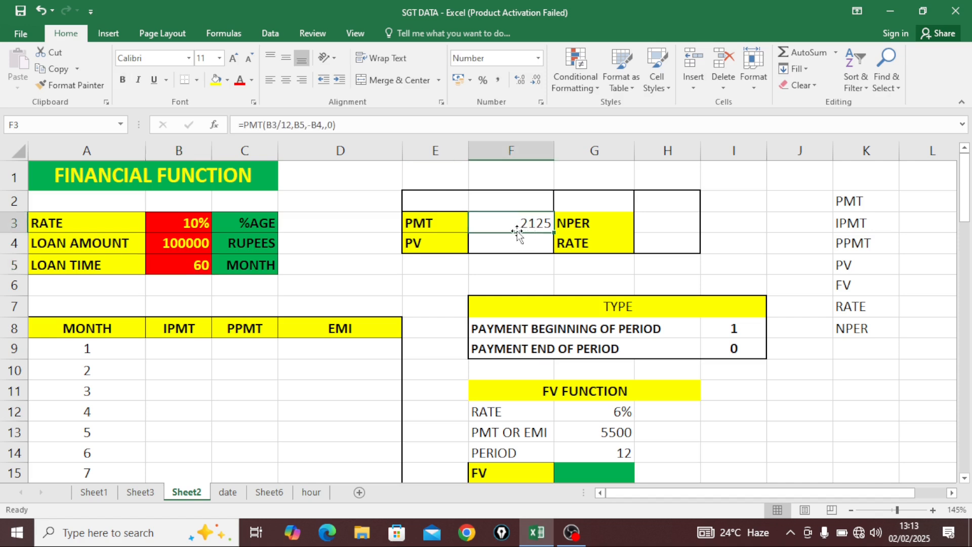
{"action": "left_click", "coordinate": [201, 346]}
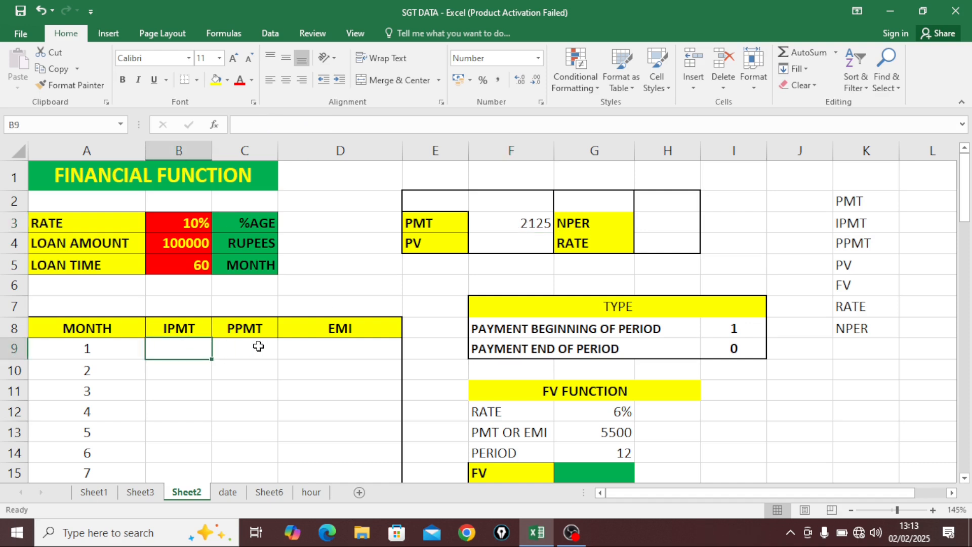
{"action": "left_click", "coordinate": [530, 223]}
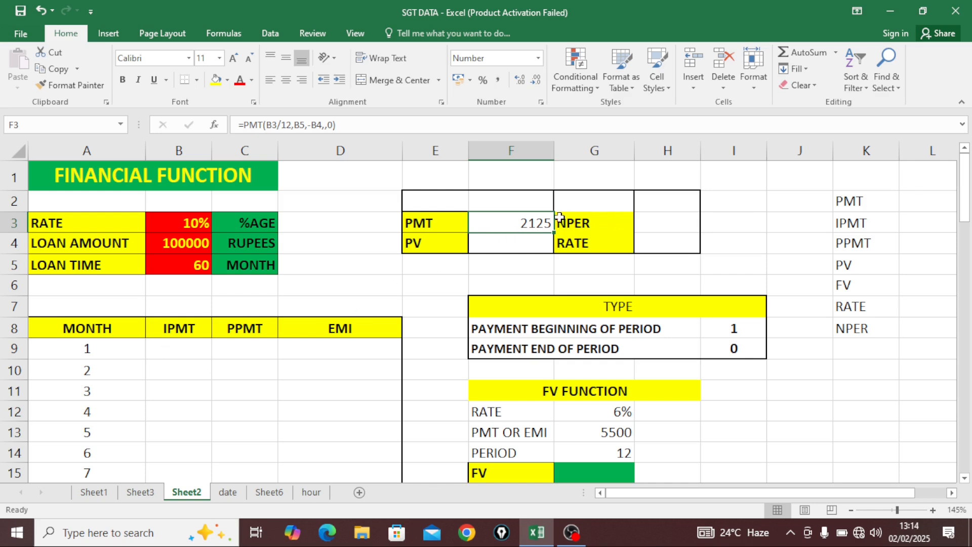
Step: Calculate the first month's interest payment in B9 with =IPMT(B3/12,A9,B5,-B4,,0)
{"action": "left_click", "coordinate": [193, 342]}
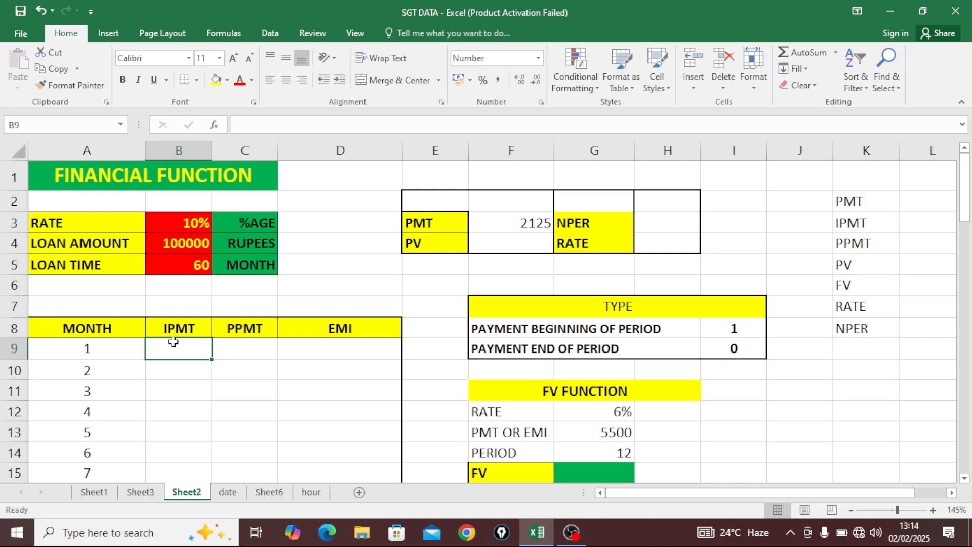
{"action": "type", "text": "=I"}
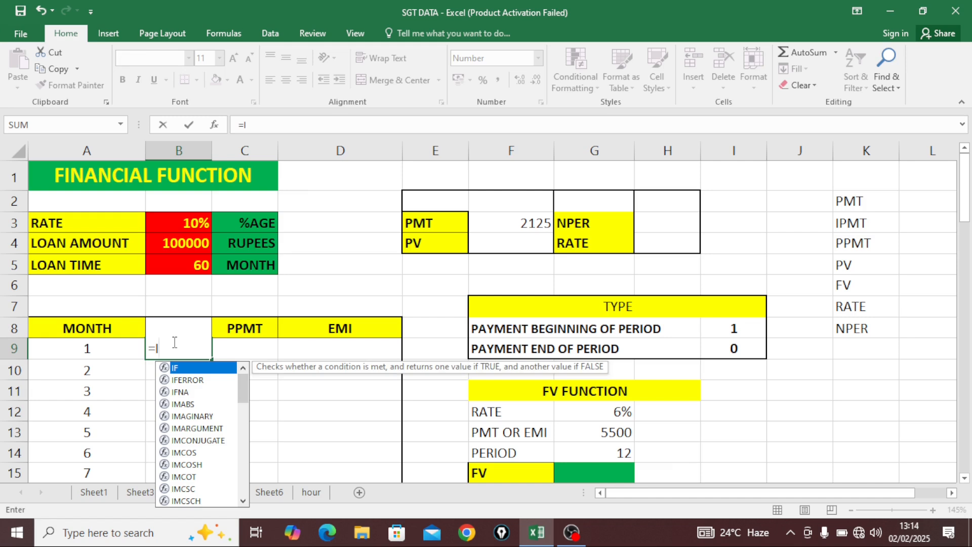
{"action": "type", "text": "PMT"}
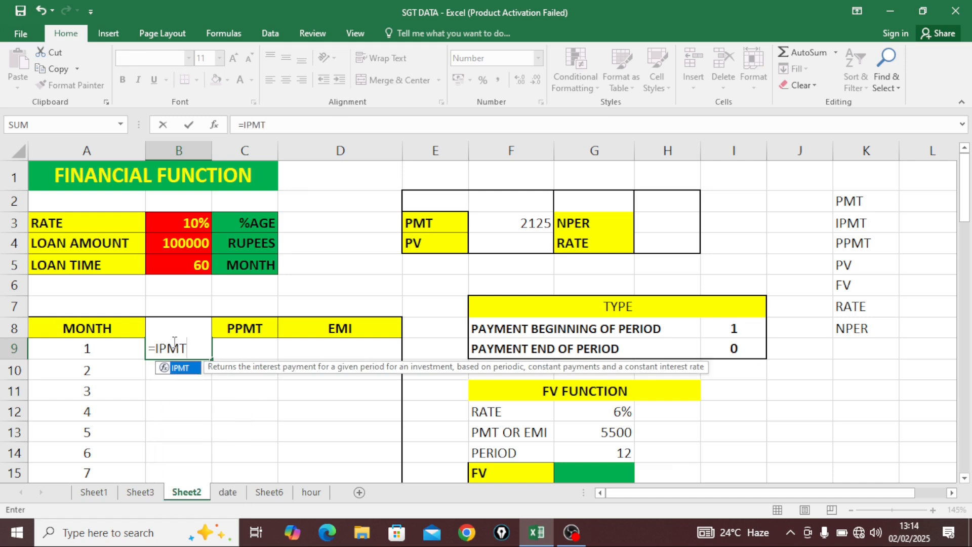
{"action": "type", "text": "("}
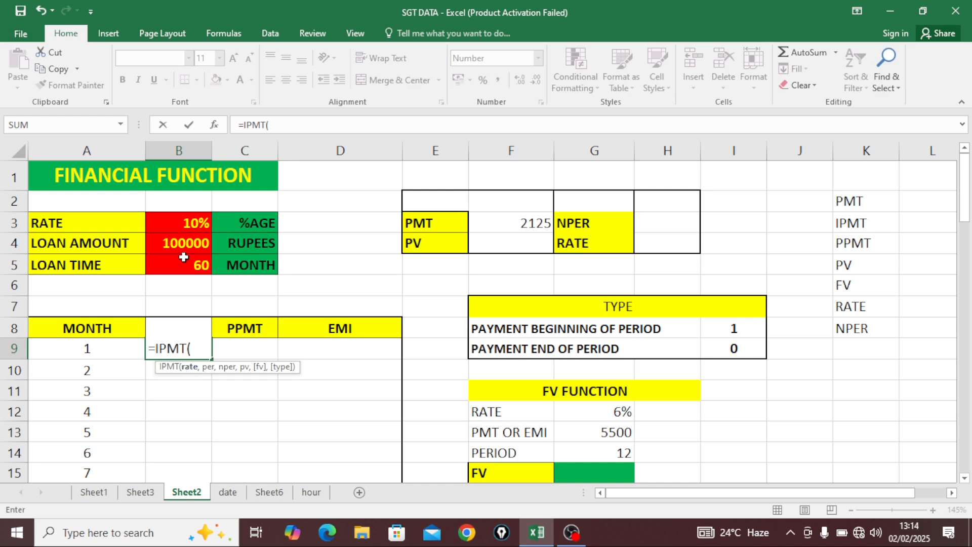
{"action": "left_click", "coordinate": [185, 221]}
{"action": "type", "text": "/1"}
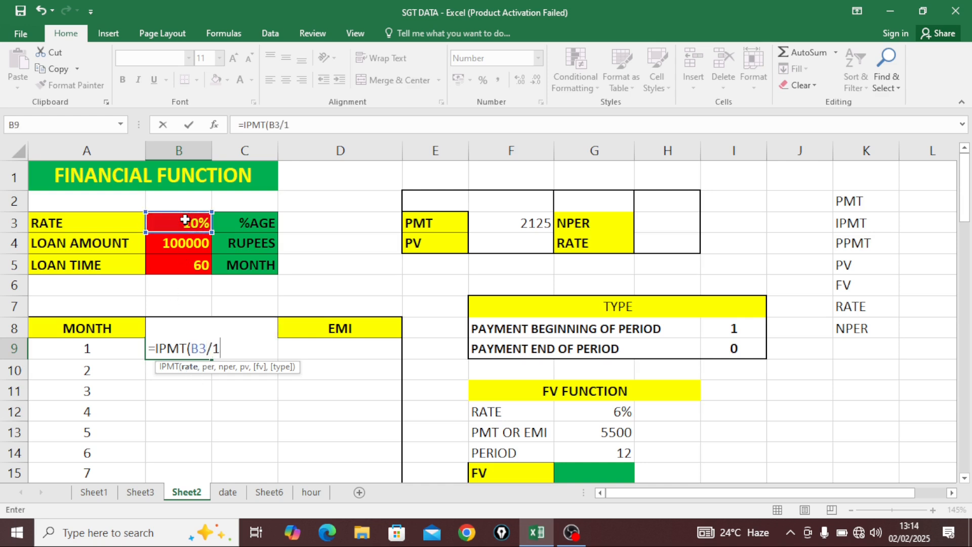
{"action": "type", "text": "2,"}
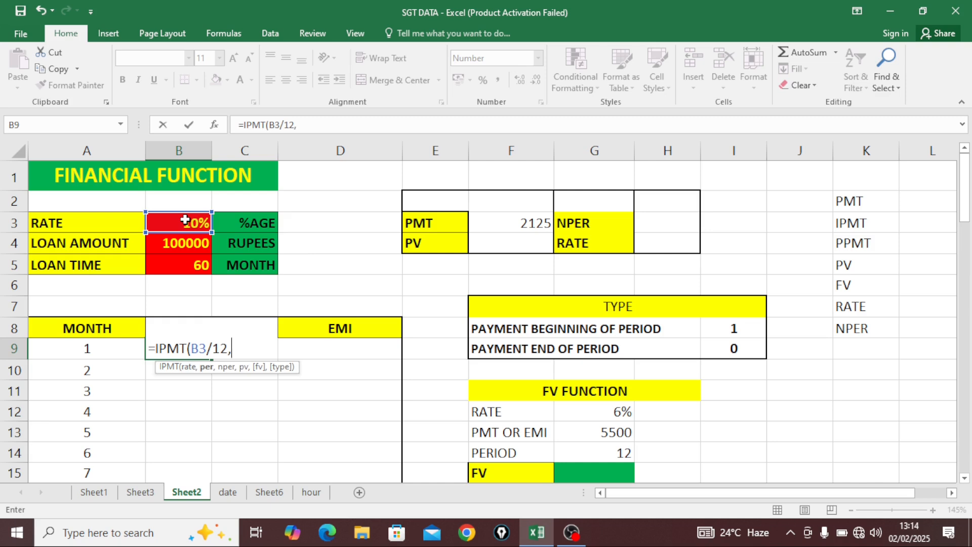
{"action": "left_click", "coordinate": [88, 345]}
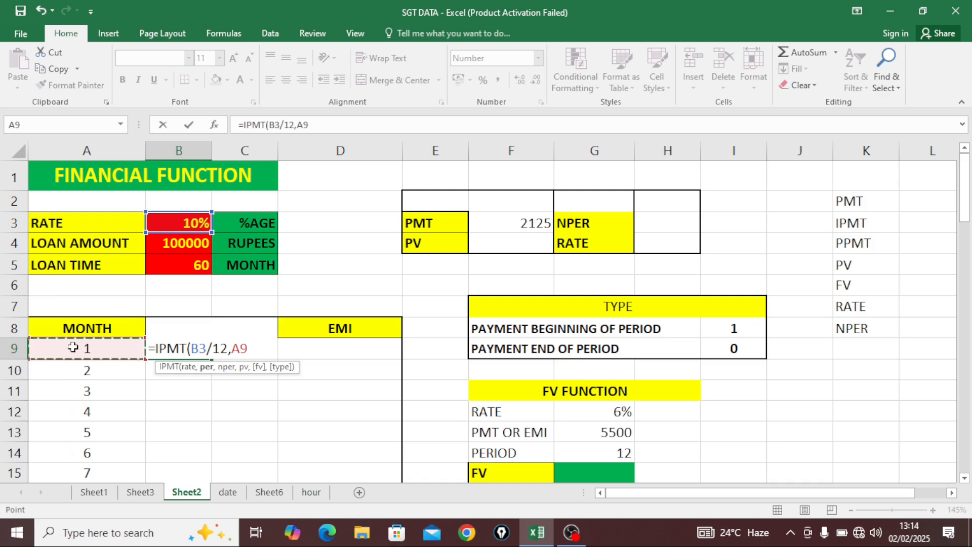
{"action": "type", "text": ","}
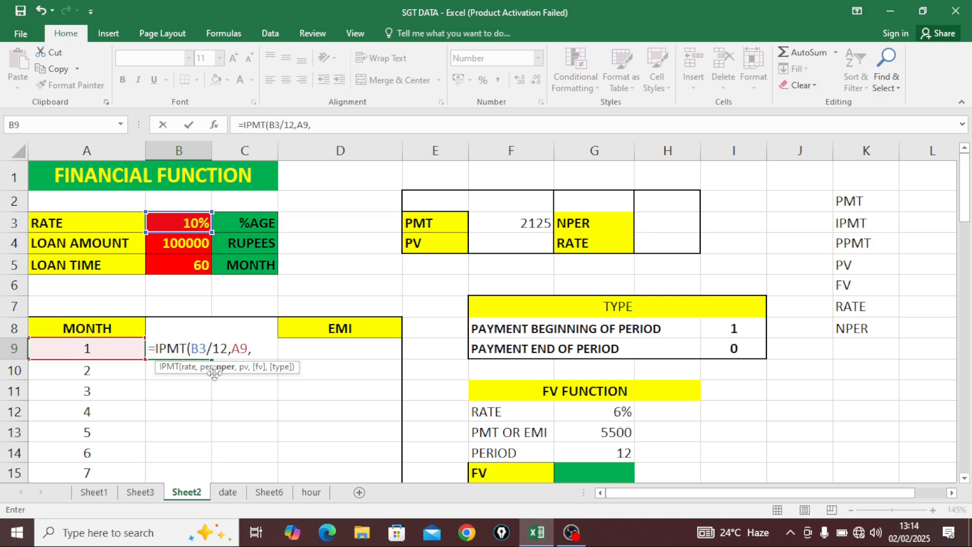
{"action": "left_click", "coordinate": [189, 264]}
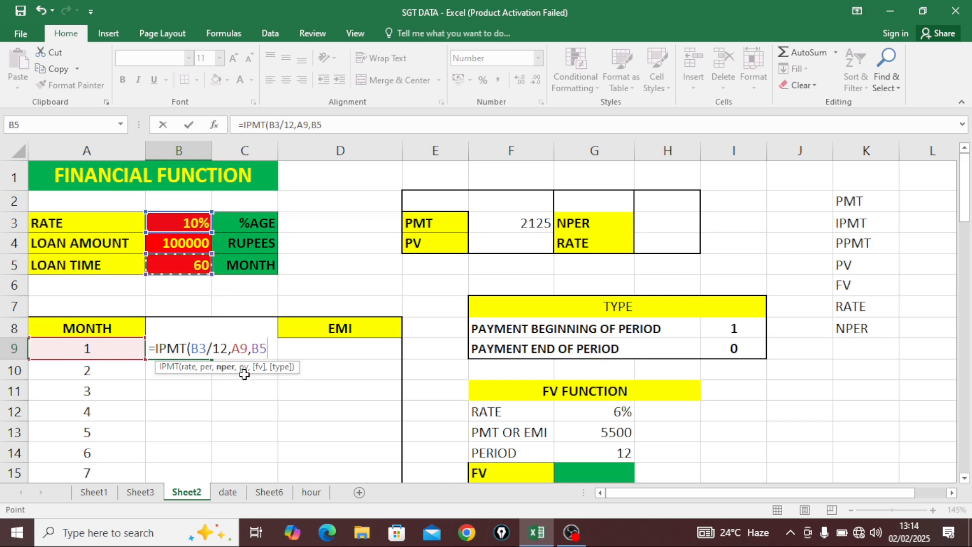
{"action": "type", "text": ","}
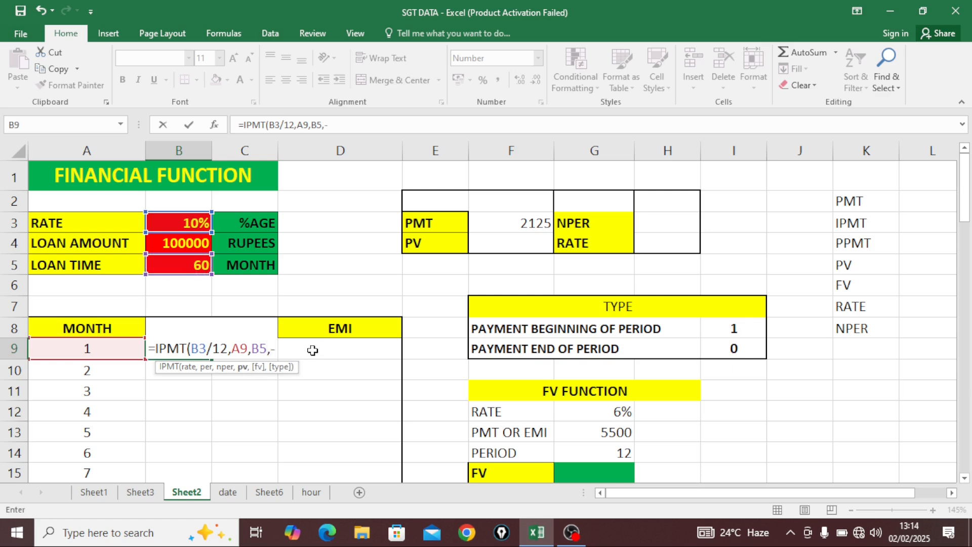
{"action": "type", "text": "-"}
{"action": "left_click", "coordinate": [191, 244]}
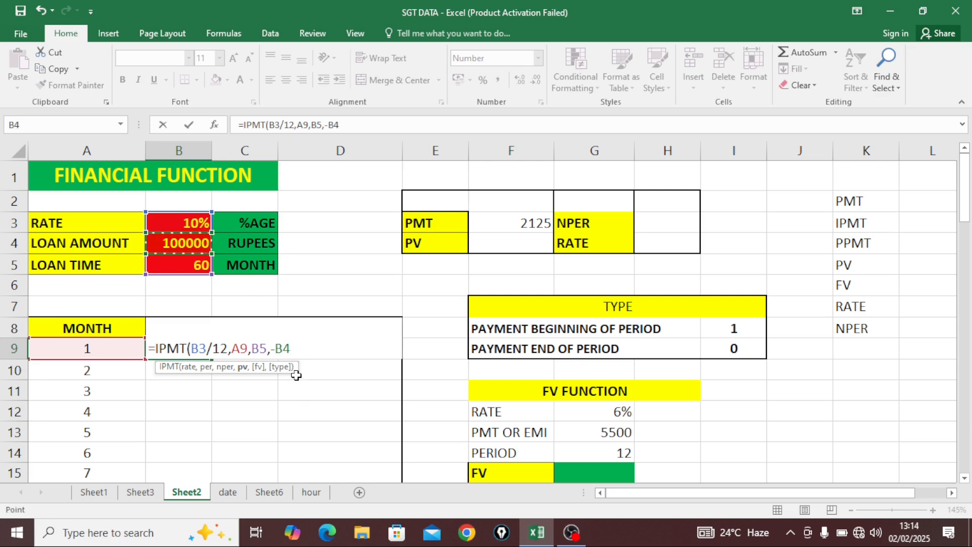
{"action": "type", "text": ","}
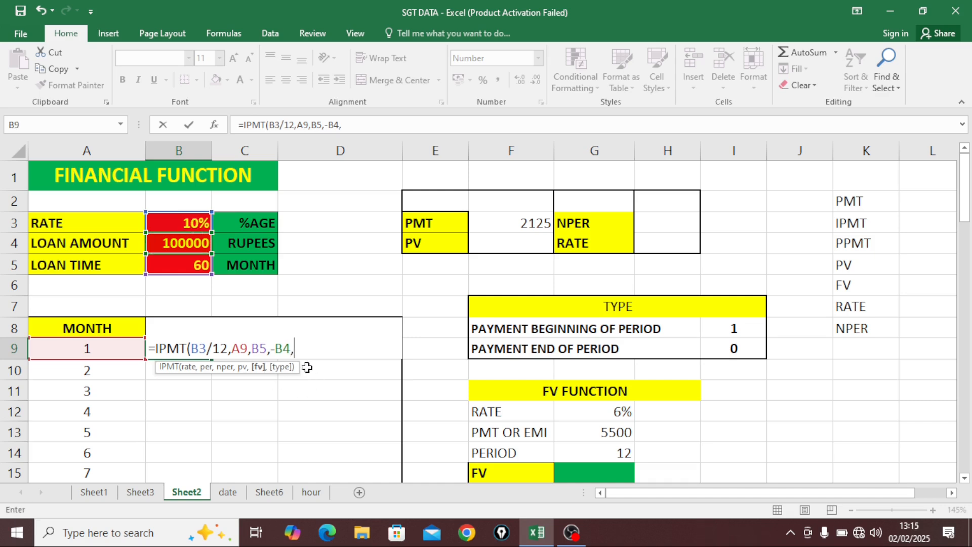
{"action": "type", "text": ","}
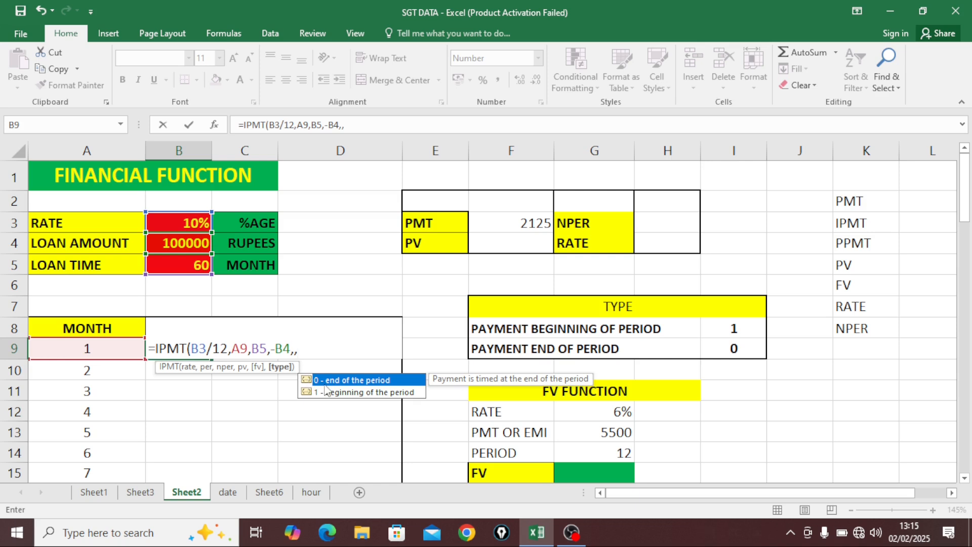
{"action": "type", "text": "0"}
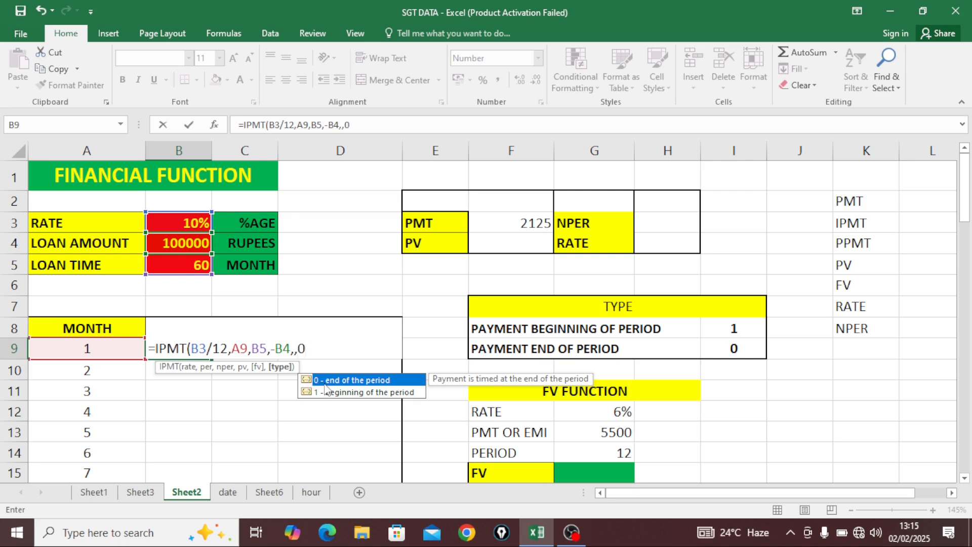
{"action": "type", "text": ")"}
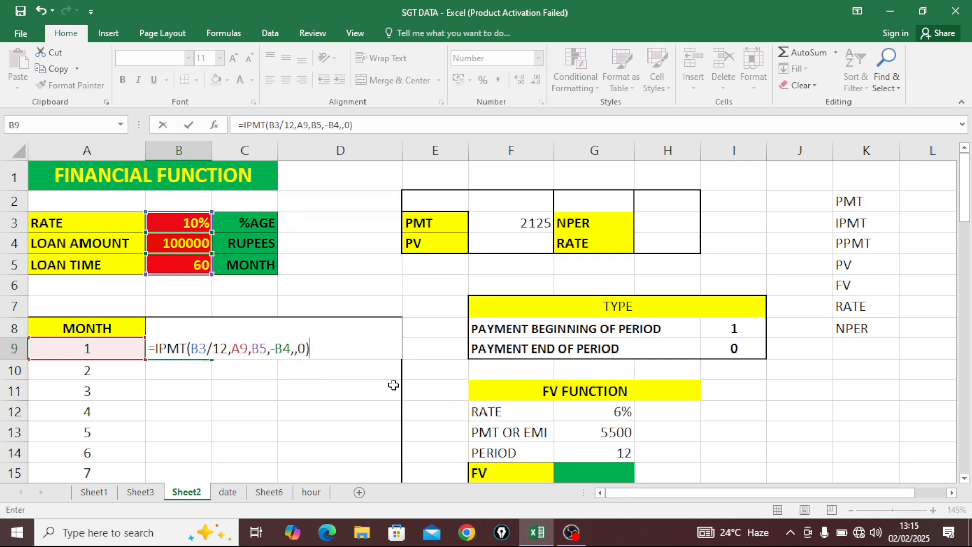
{"action": "key", "text": "Return"}
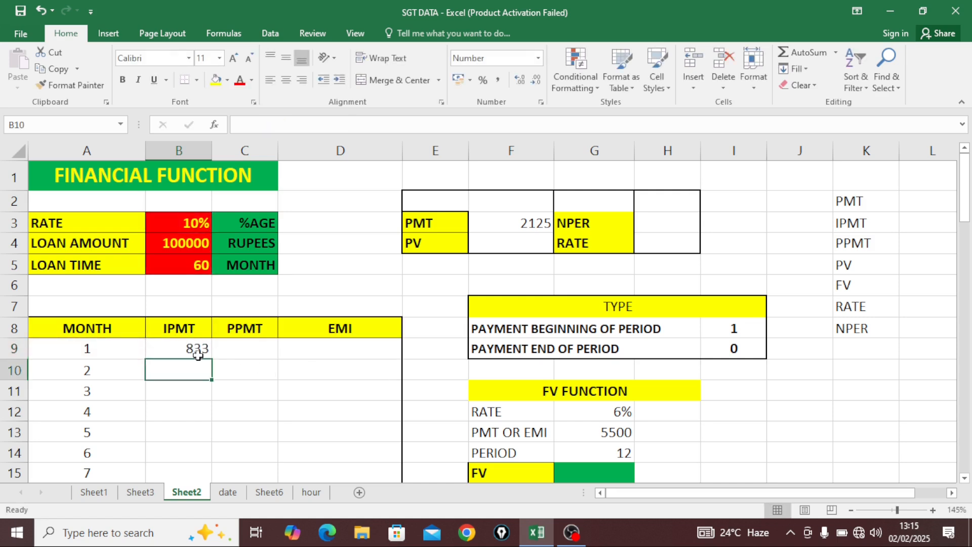
Step: Compare the first month's interest formula in B9 with the monthly payment formula in F3
{"action": "left_click", "coordinate": [197, 354]}
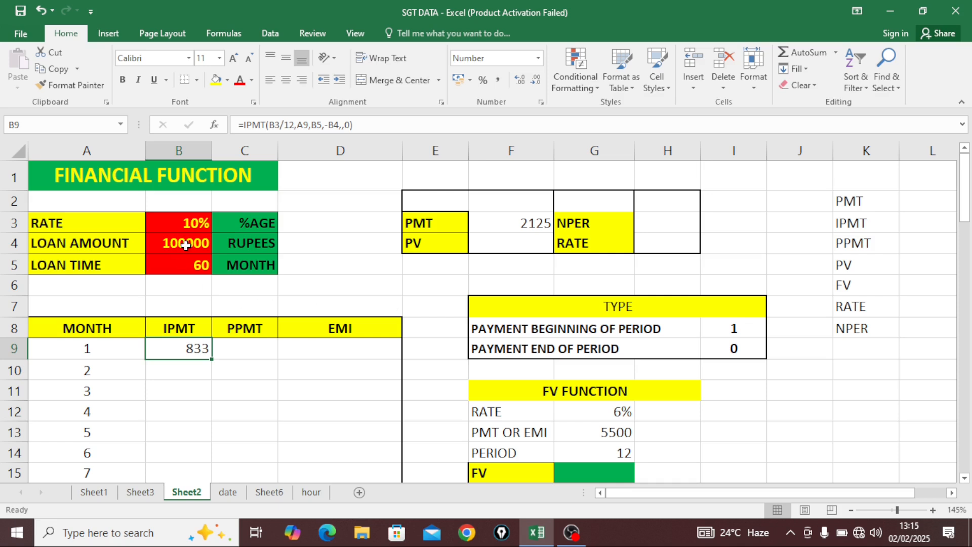
{"action": "left_click", "coordinate": [507, 224]}
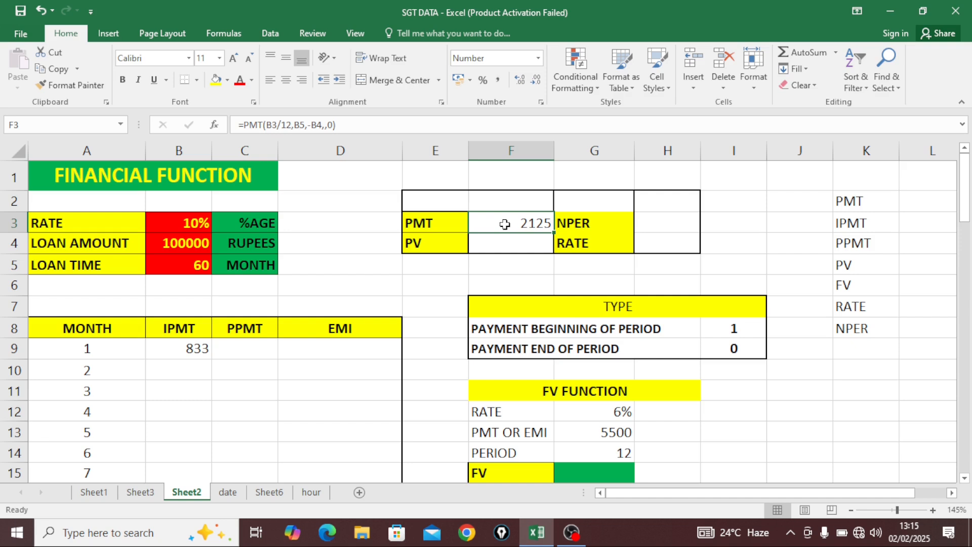
{"action": "left_click", "coordinate": [186, 352]}
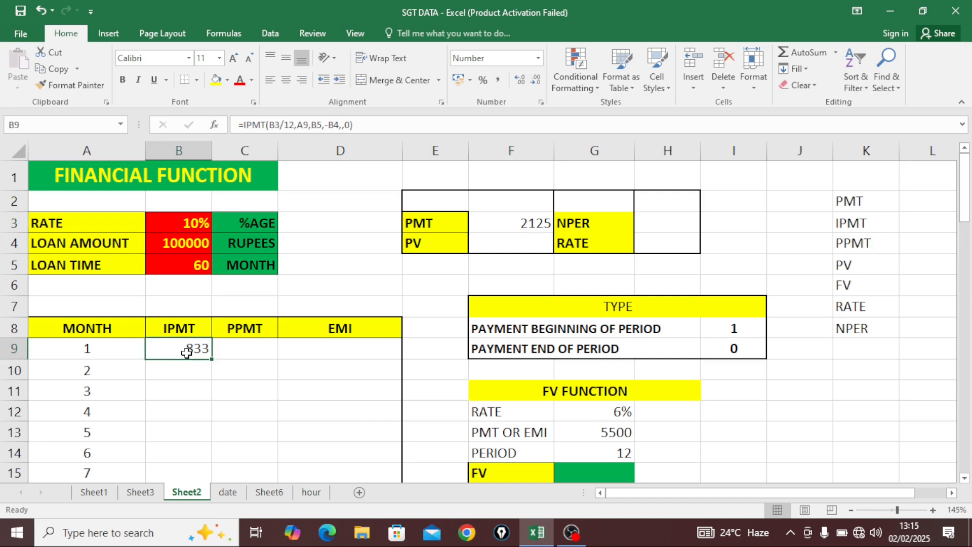
{"action": "left_click", "coordinate": [509, 224]}
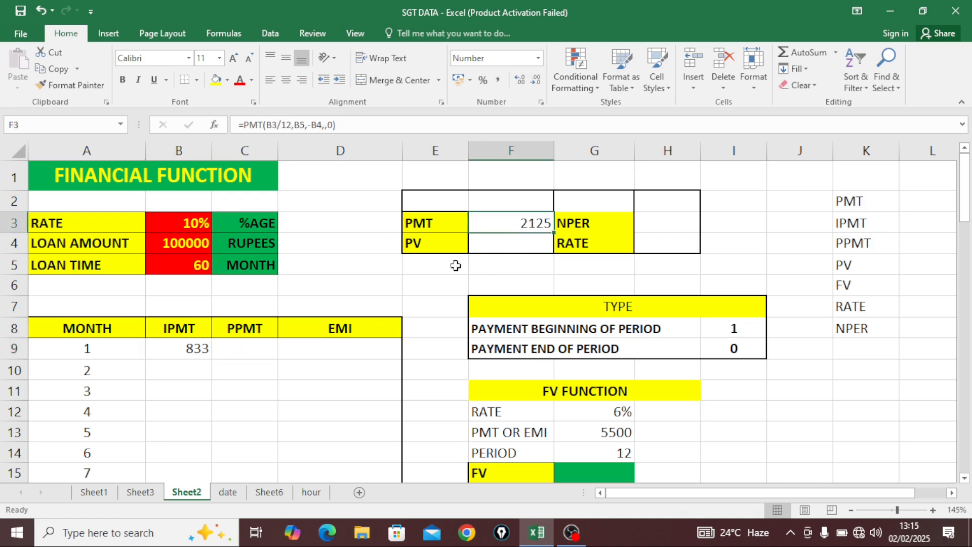
Step: Calculate the first month's principal payment in C9 with =PPMT(B3/12,A9,B5,-B4,,0)
{"action": "left_click", "coordinate": [256, 351]}
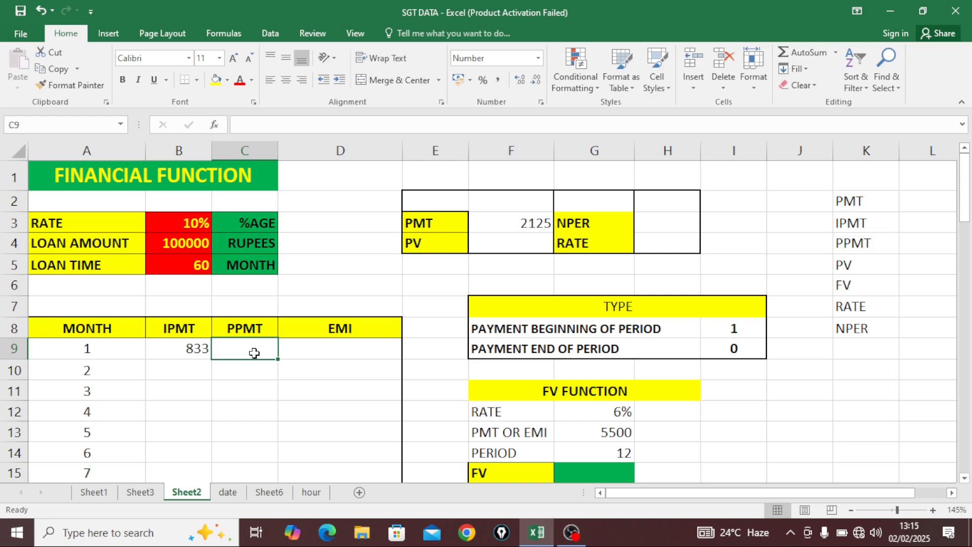
{"action": "type", "text": "="}
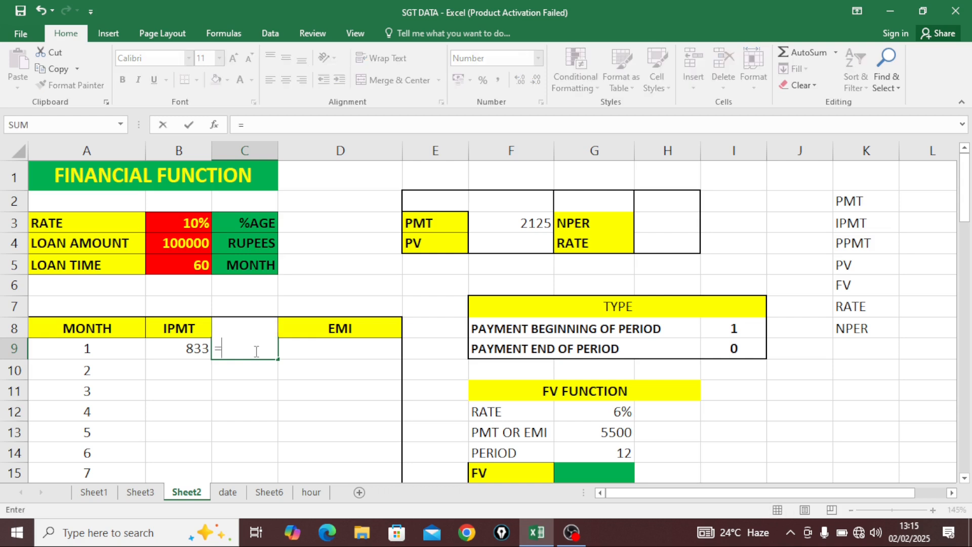
{"action": "type", "text": "PPM"}
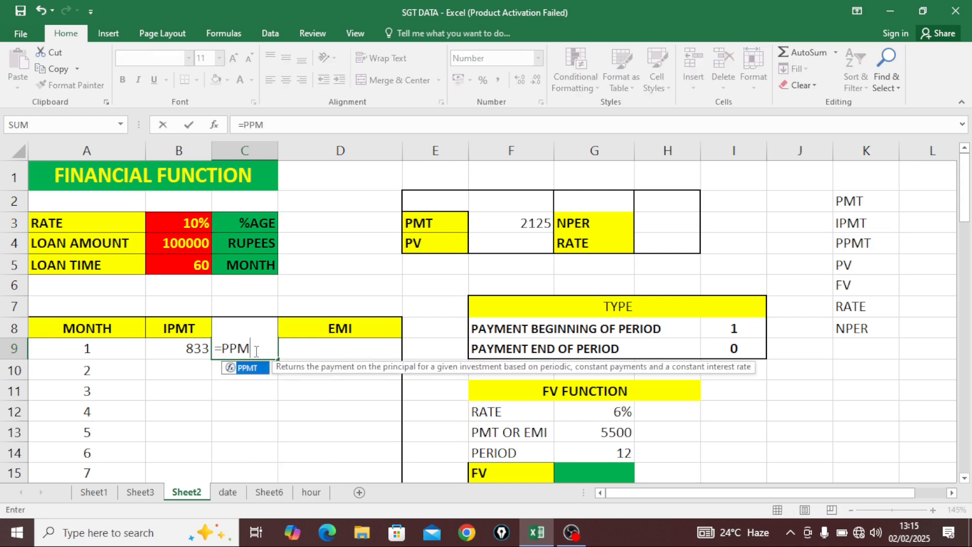
{"action": "type", "text": "T("}
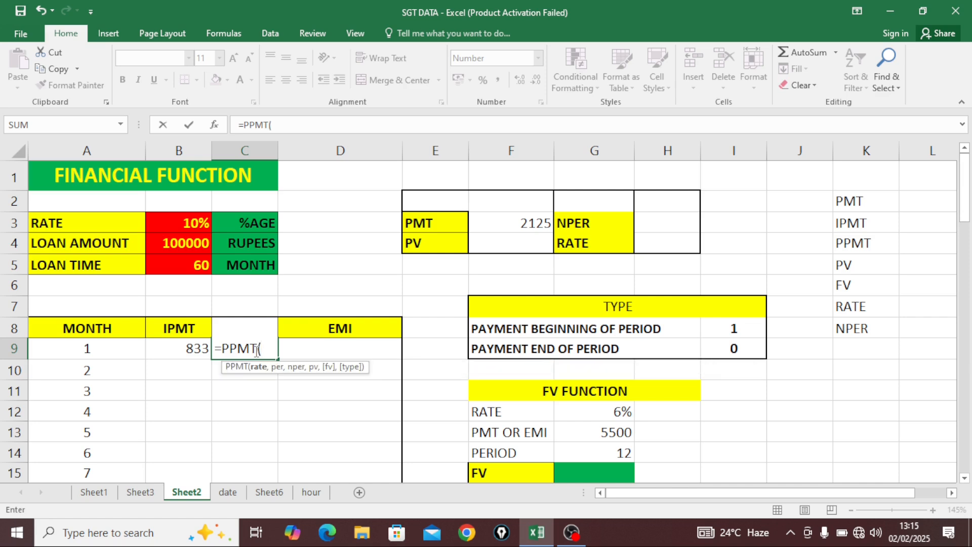
{"action": "left_click", "coordinate": [192, 223]}
{"action": "type", "text": "/12"}
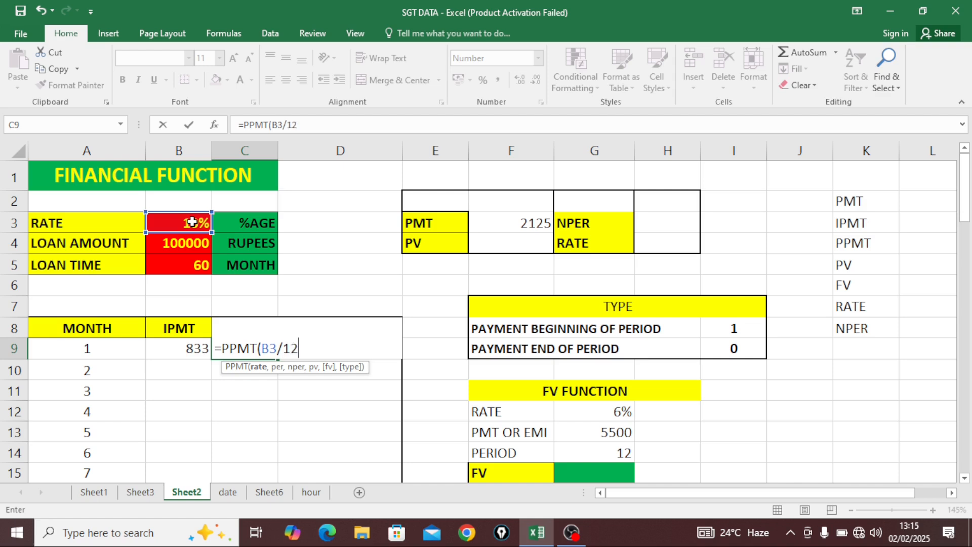
{"action": "type", "text": ","}
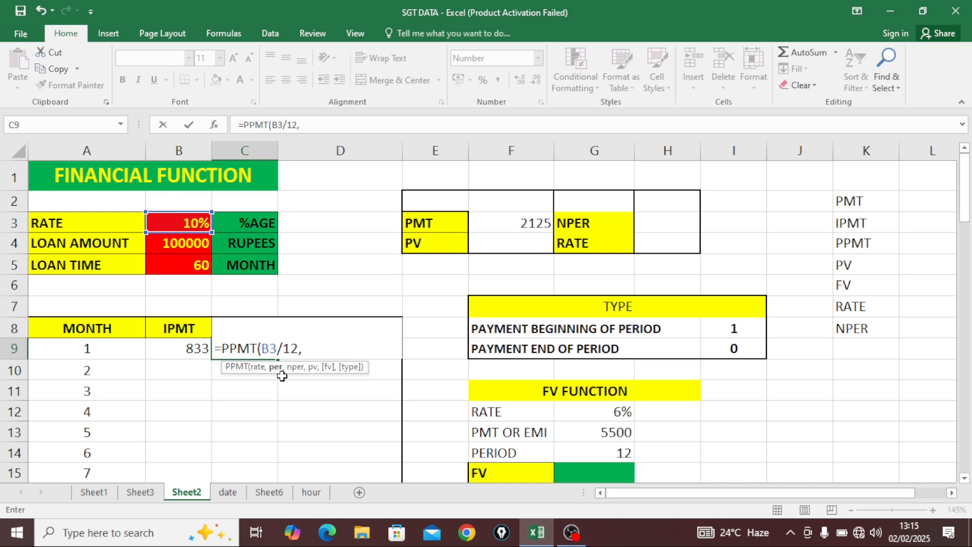
{"action": "left_click", "coordinate": [130, 351]}
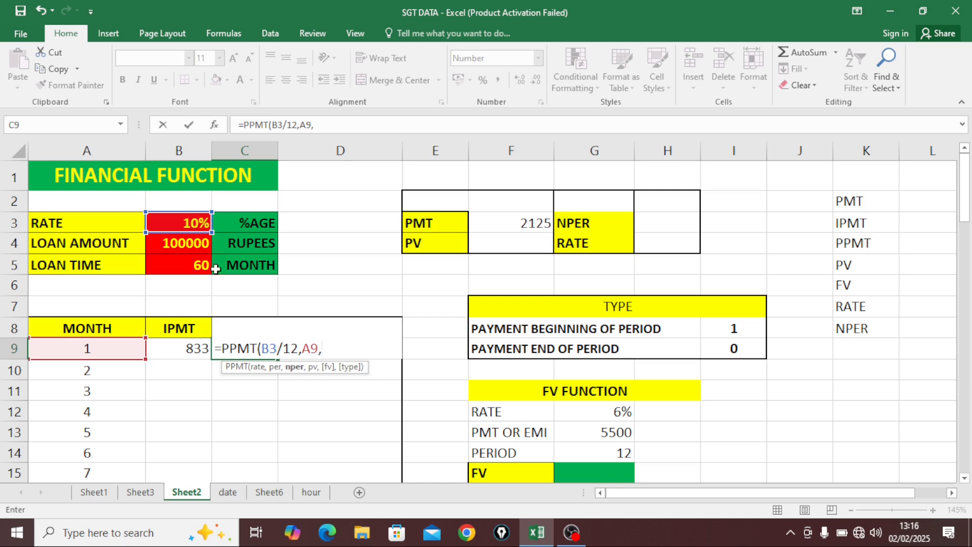
{"action": "left_click", "coordinate": [200, 265]}
{"action": "type", "text": ","}
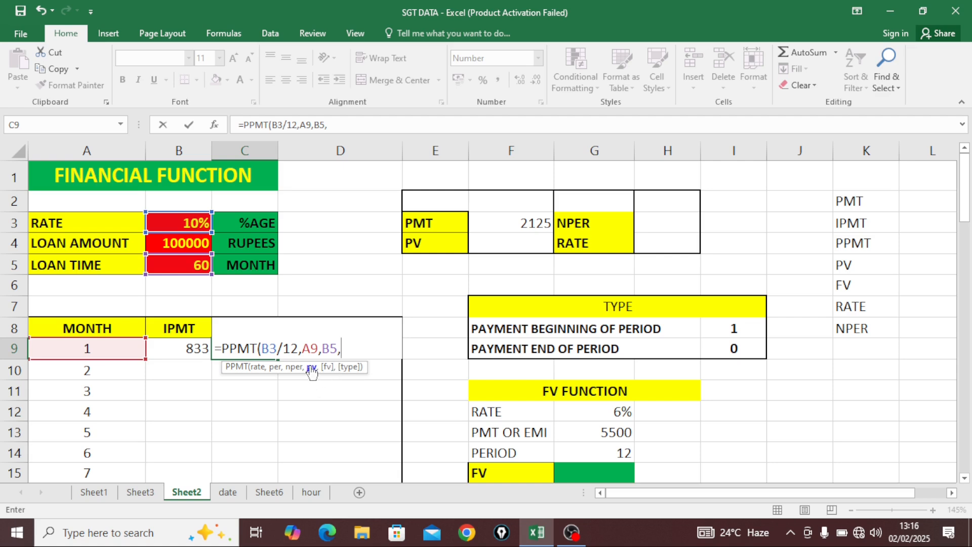
{"action": "type", "text": "-"}
{"action": "left_click", "coordinate": [181, 239]}
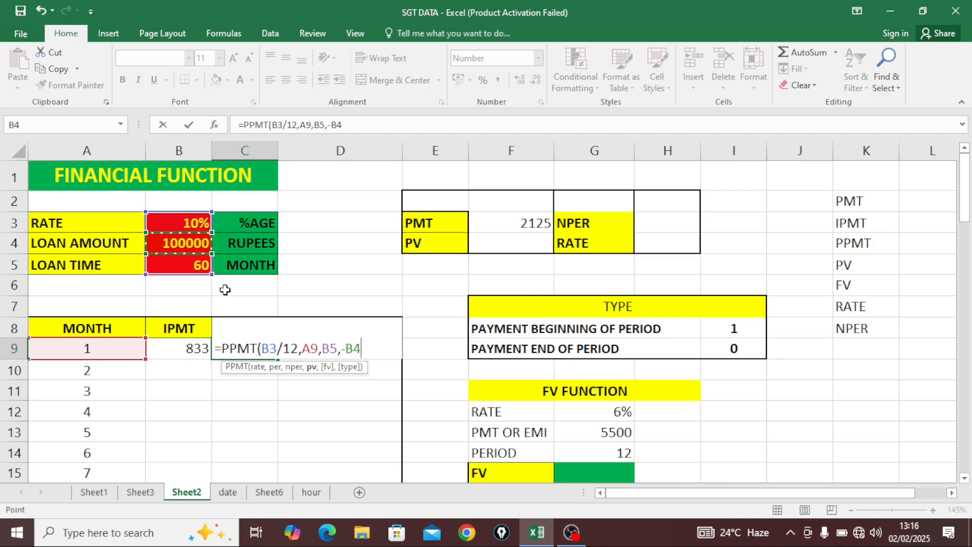
{"action": "type", "text": ","}
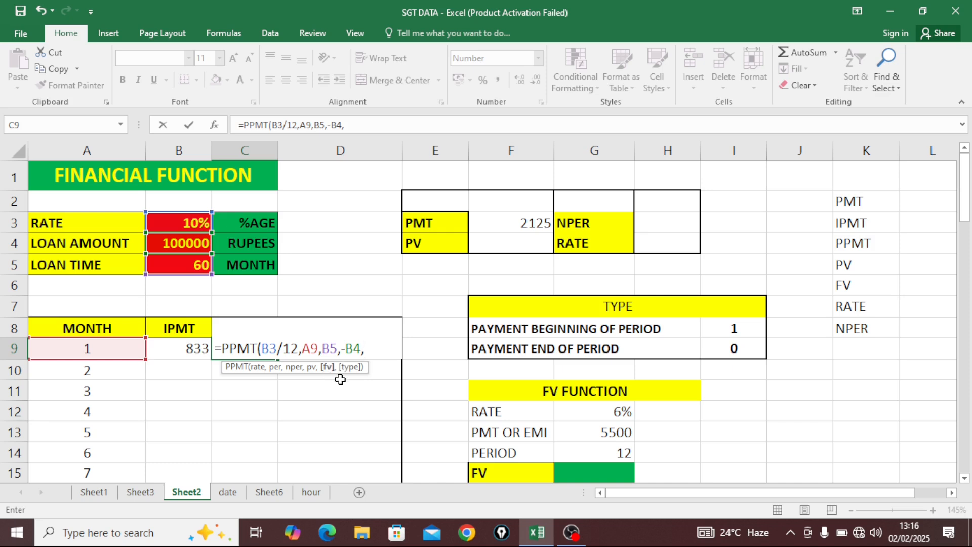
{"action": "type", "text": ","}
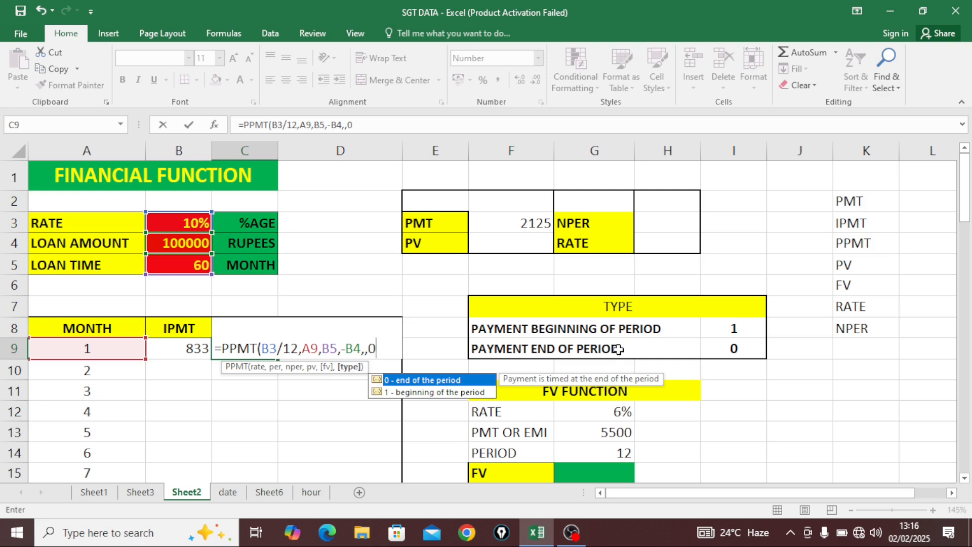
{"action": "type", "text": "0)"}
{"action": "key", "text": "Return"}
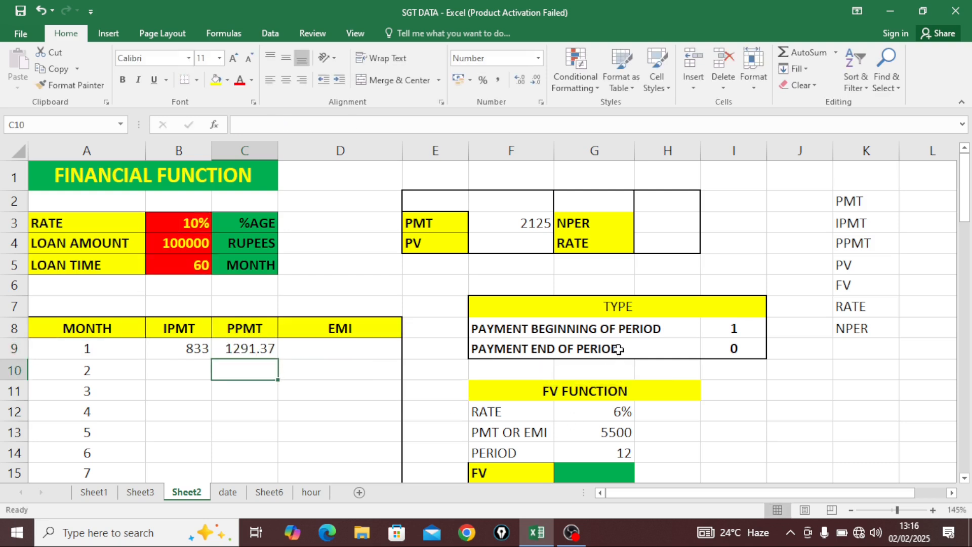
Step: Format the PPMT result in C9 to show no decimal places
{"action": "left_click", "coordinate": [259, 355]}
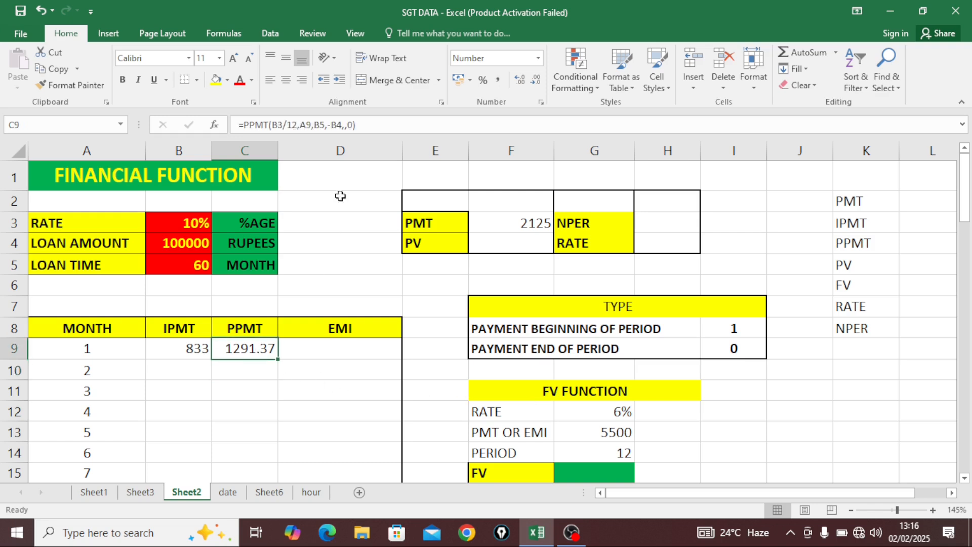
{"action": "left_click", "coordinate": [534, 81]}
{"action": "left_click", "coordinate": [534, 81]}
Step: Examine the first month's interest in B9 and principal in C9 against the loan amount in B4, including their combined sum
{"action": "left_click", "coordinate": [197, 350]}
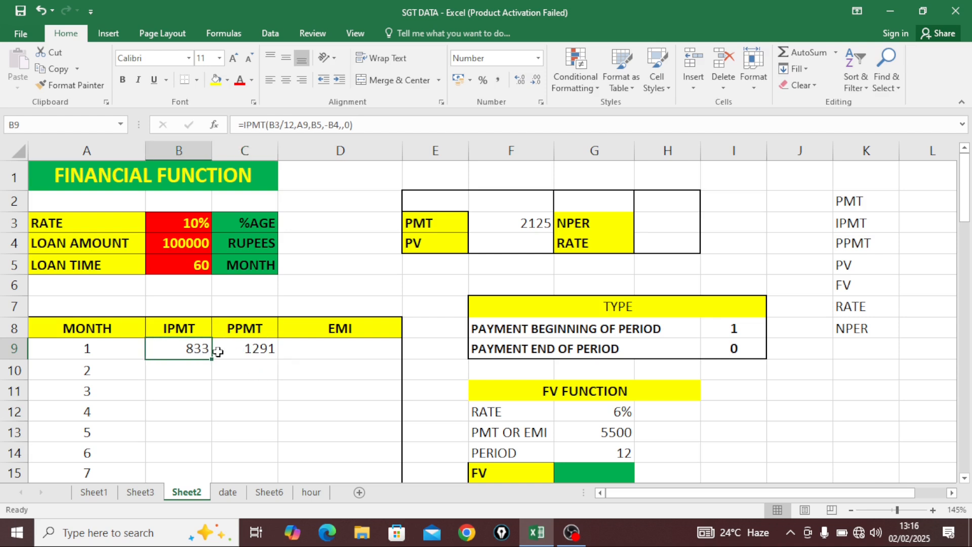
{"action": "left_click", "coordinate": [247, 349]}
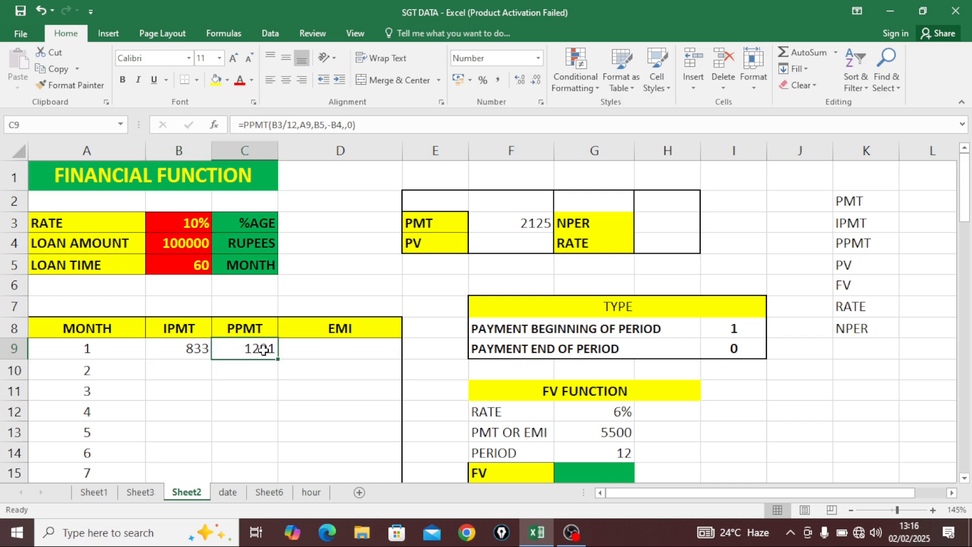
{"action": "left_click", "coordinate": [198, 350]}
{"action": "left_click", "coordinate": [251, 347]}
{"action": "left_click", "coordinate": [196, 349]}
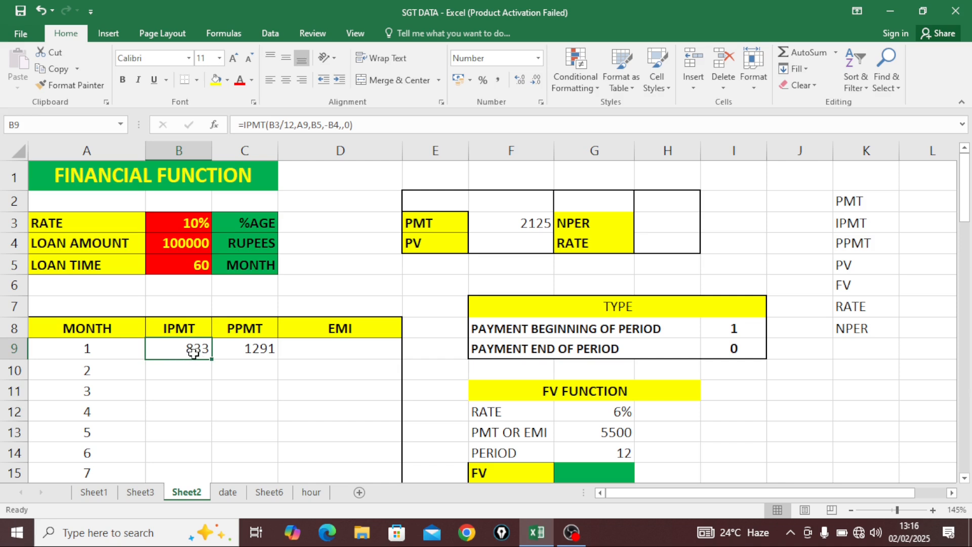
{"action": "left_click", "coordinate": [255, 349]}
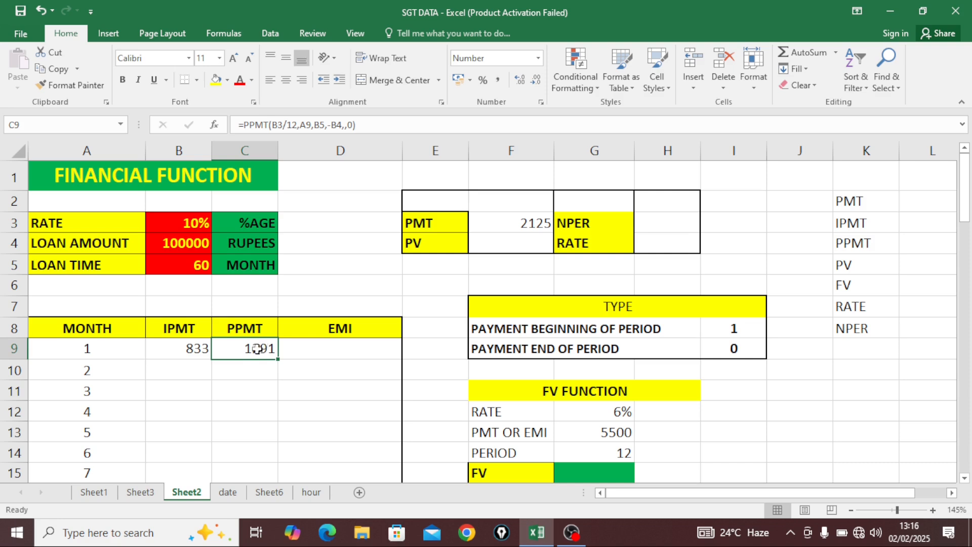
{"action": "left_click", "coordinate": [188, 244]}
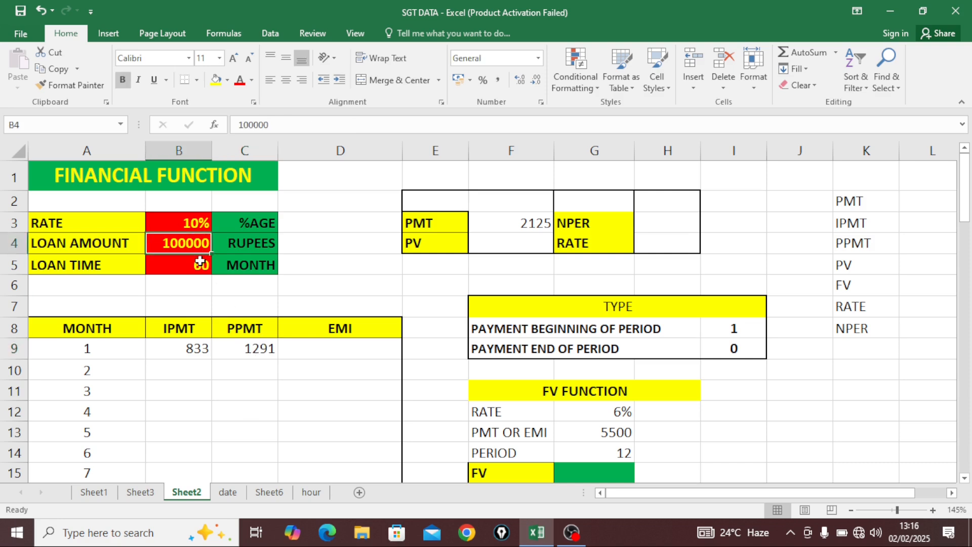
{"action": "left_click", "coordinate": [258, 346]}
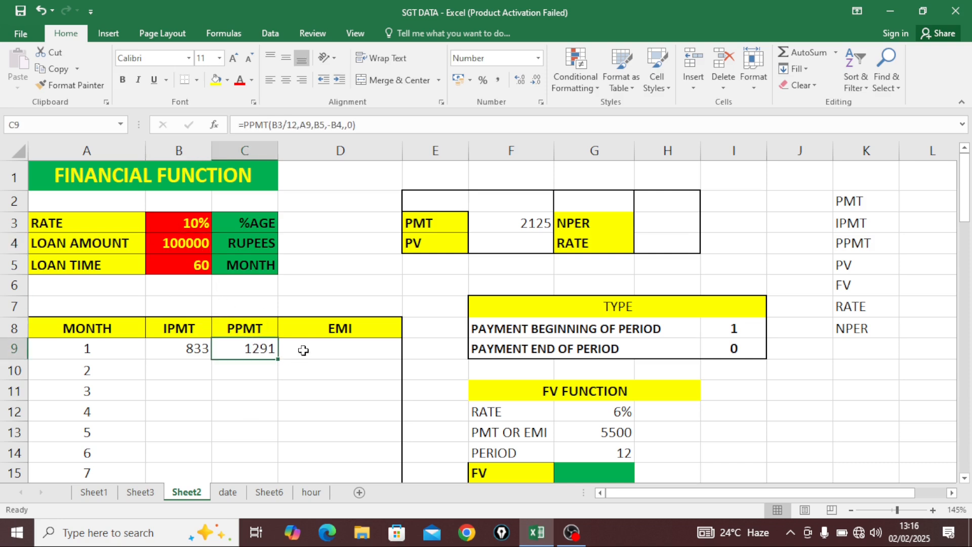
{"action": "left_click_drag", "start_coordinate": [195, 349], "coordinate": [256, 347]}
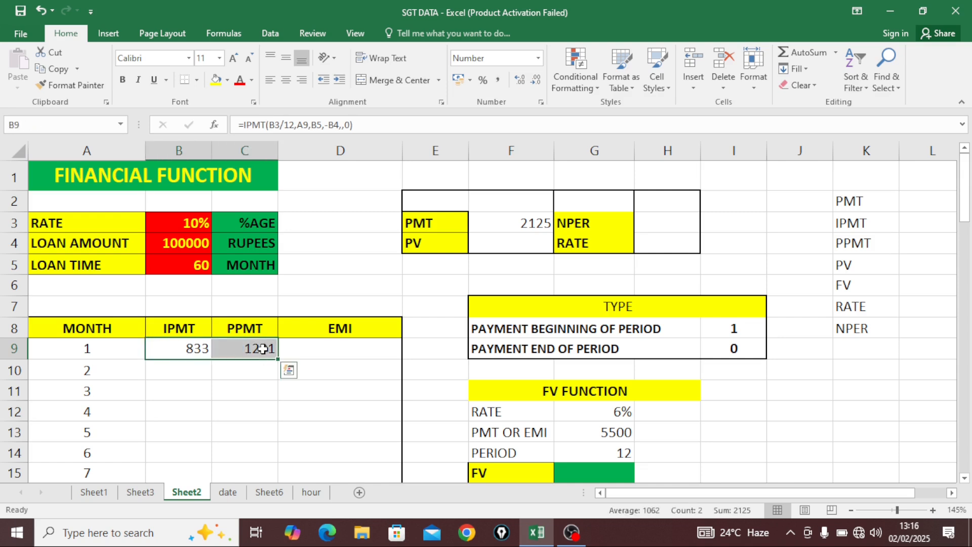
Step: Calculate the first month's EMI in D9 by adding interest and principal with =B9+C9
{"action": "left_click", "coordinate": [314, 353]}
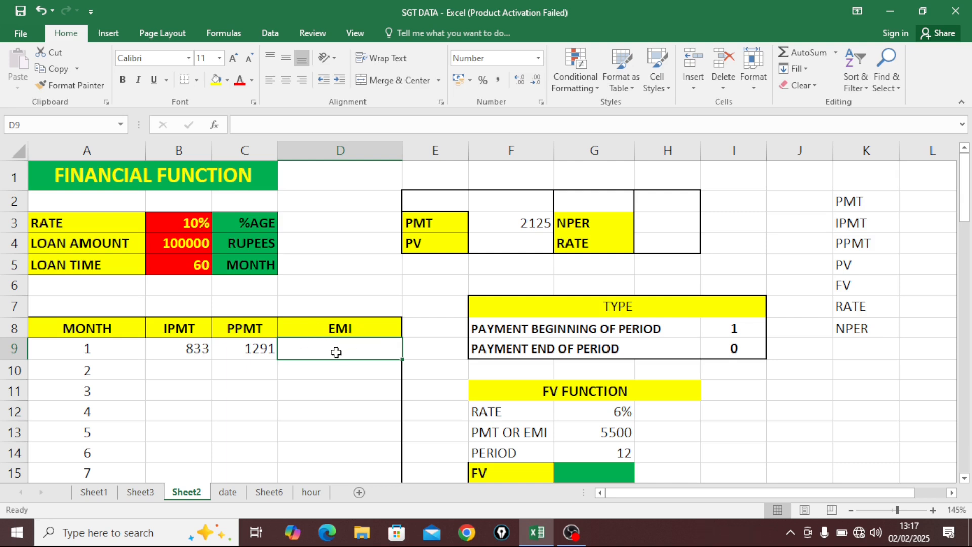
{"action": "type", "text": "="}
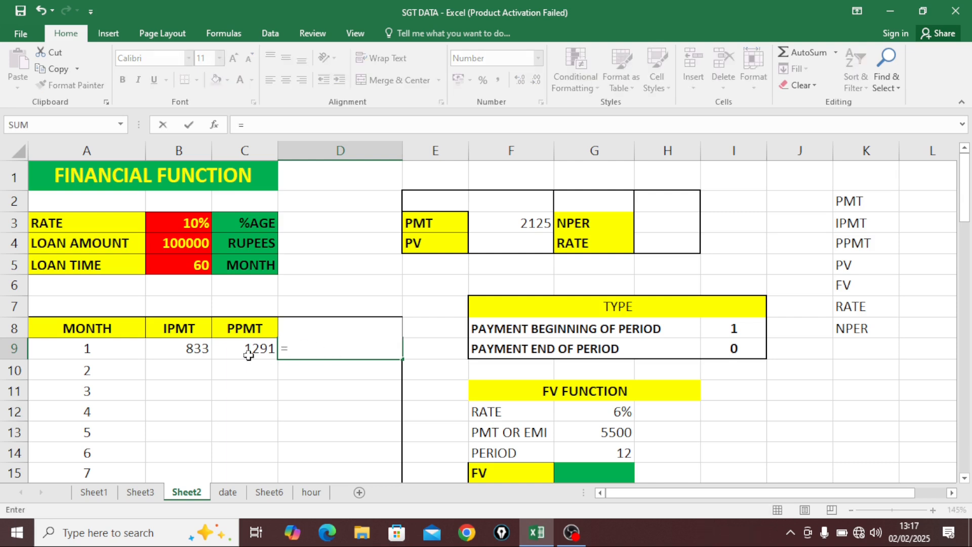
{"action": "left_click", "coordinate": [196, 348]}
{"action": "type", "text": "+"}
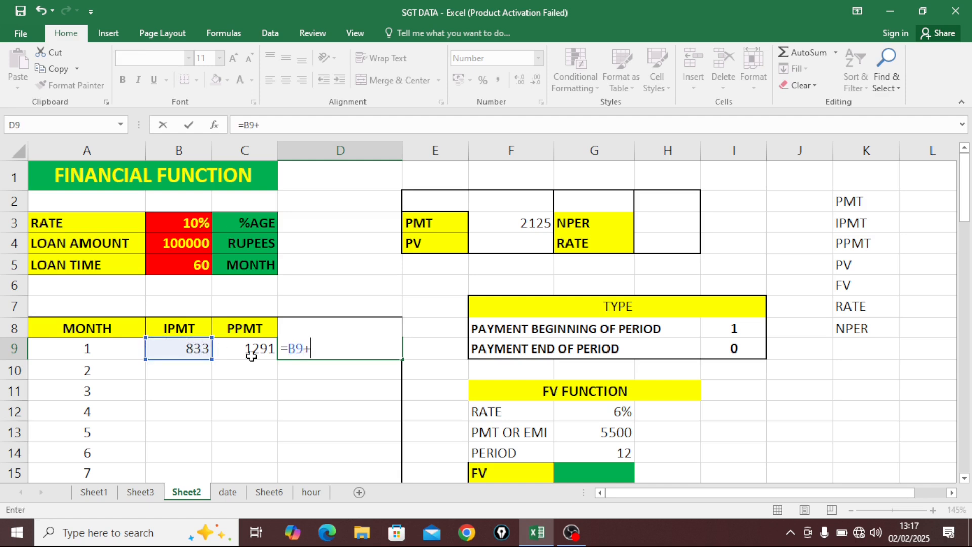
{"action": "left_click", "coordinate": [249, 349]}
{"action": "key", "text": "Return"}
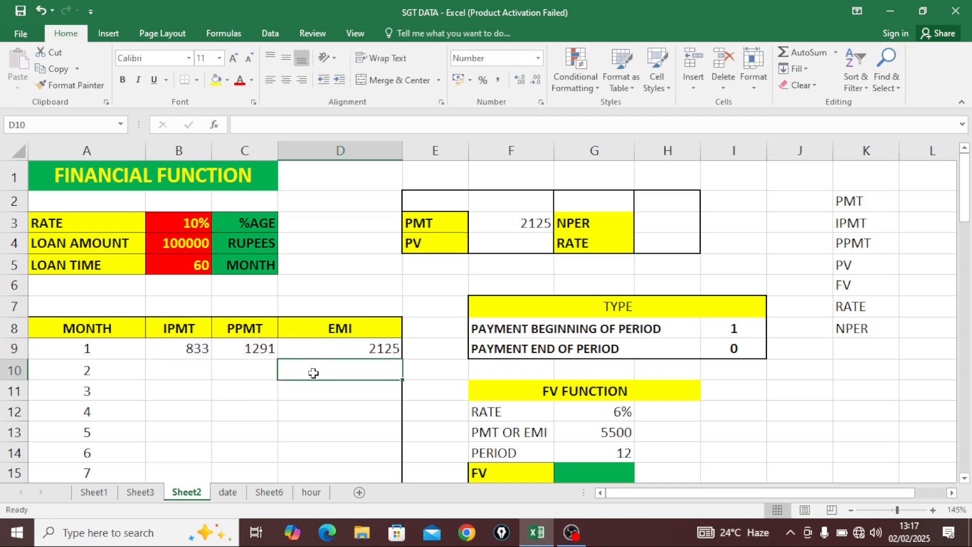
Step: Check the EMI in D9 against the PMT result in F3 and the interest and principal in B9:C9
{"action": "left_click", "coordinate": [329, 349]}
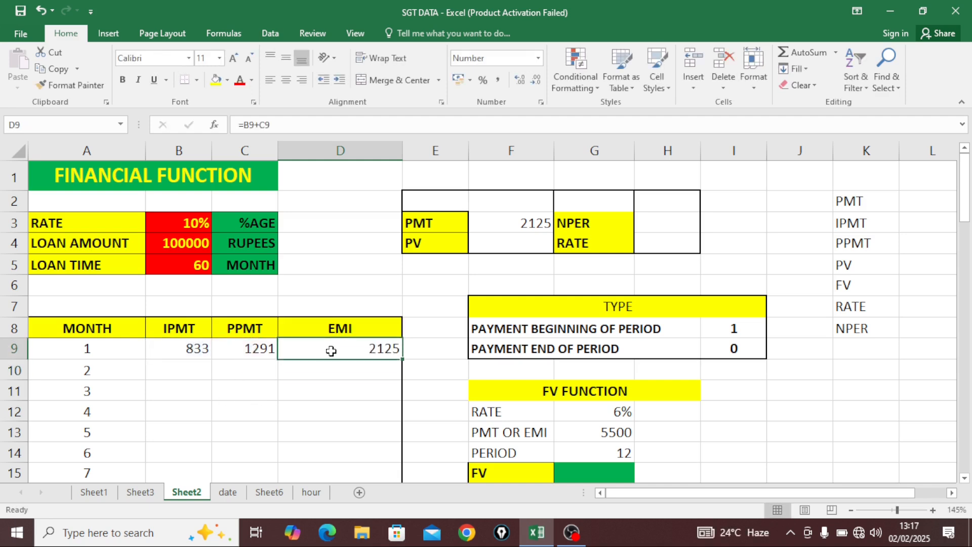
{"action": "left_click", "coordinate": [514, 227]}
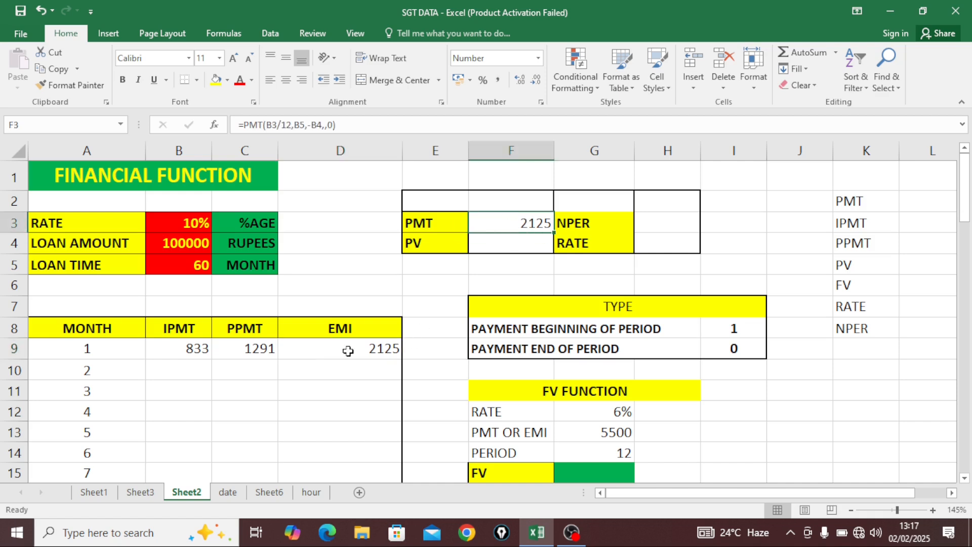
{"action": "left_click", "coordinate": [183, 350]}
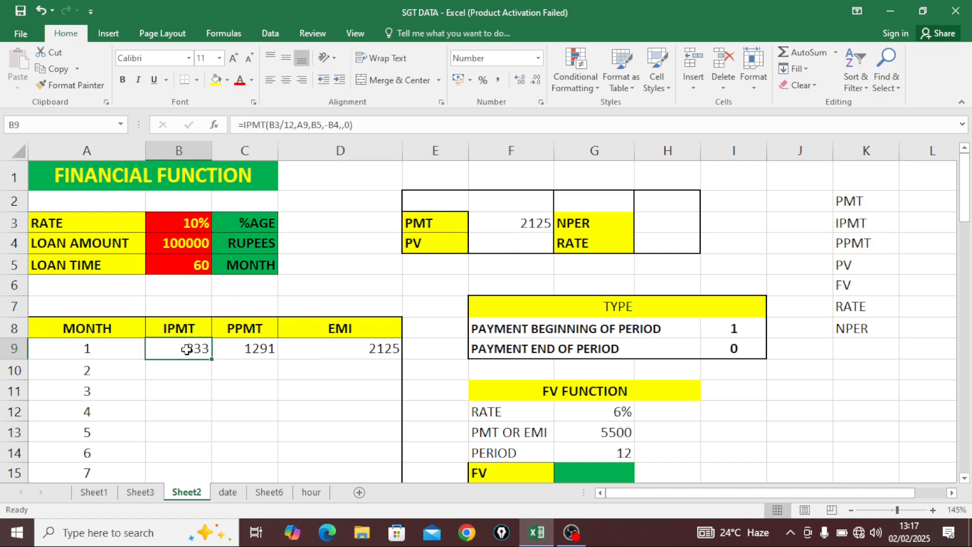
{"action": "left_click", "coordinate": [273, 348]}
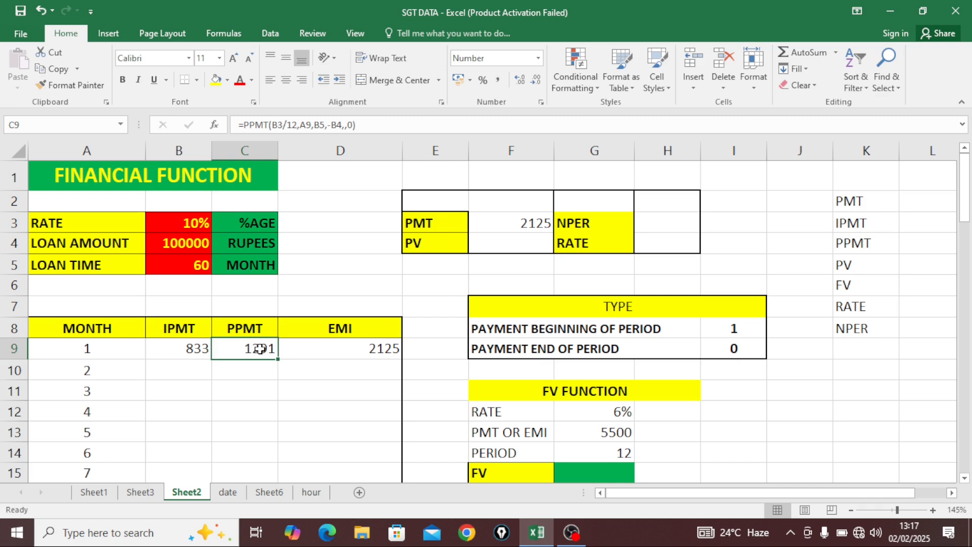
{"action": "left_click_drag", "start_coordinate": [191, 347], "coordinate": [245, 349]}
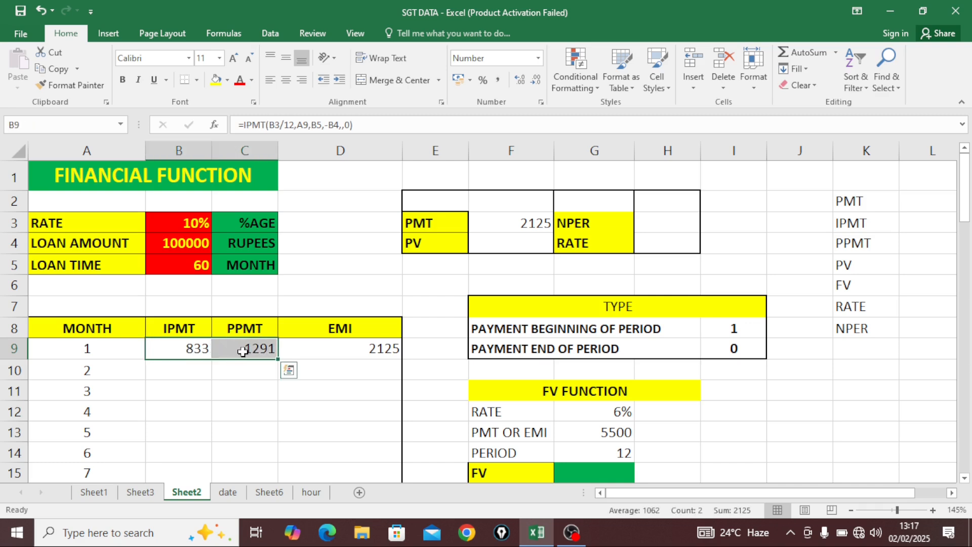
{"action": "left_click", "coordinate": [362, 353]}
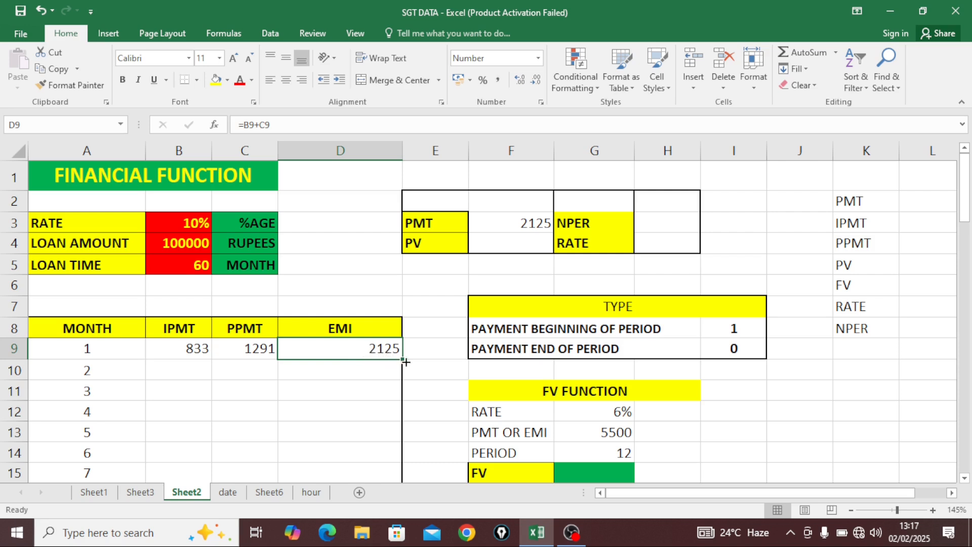
{"action": "left_click", "coordinate": [208, 350]}
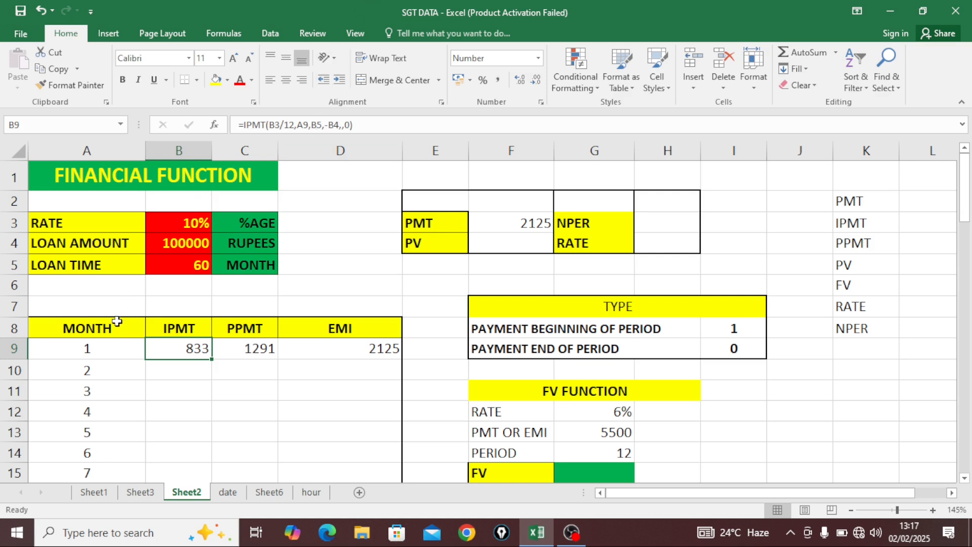
Step: Make the references to B3, B5 and B4 absolute in B9's formula, giving =IPMT($B$3/12,A9,$B$5,-$B$4,,0)
{"action": "left_click", "coordinate": [87, 348]}
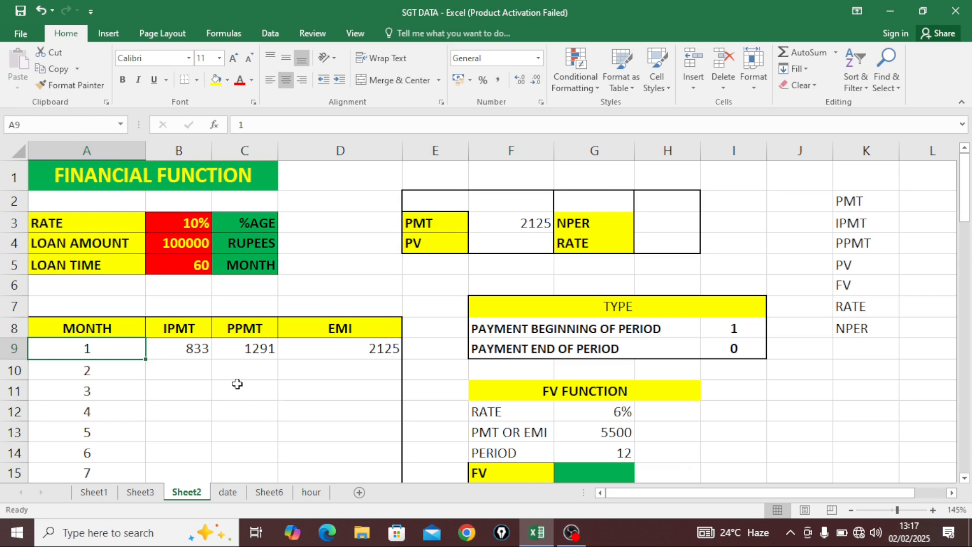
{"action": "left_click", "coordinate": [191, 348]}
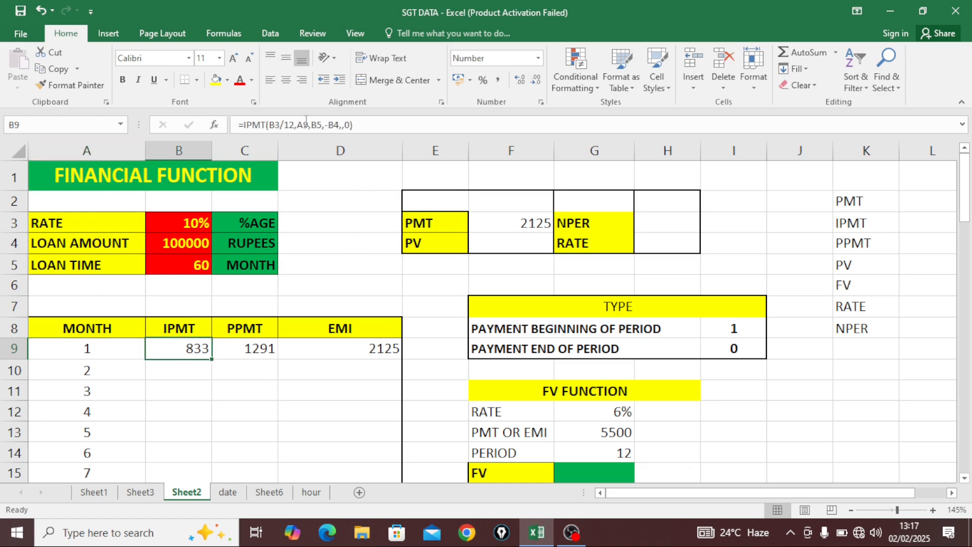
{"action": "left_click", "coordinate": [320, 125]}
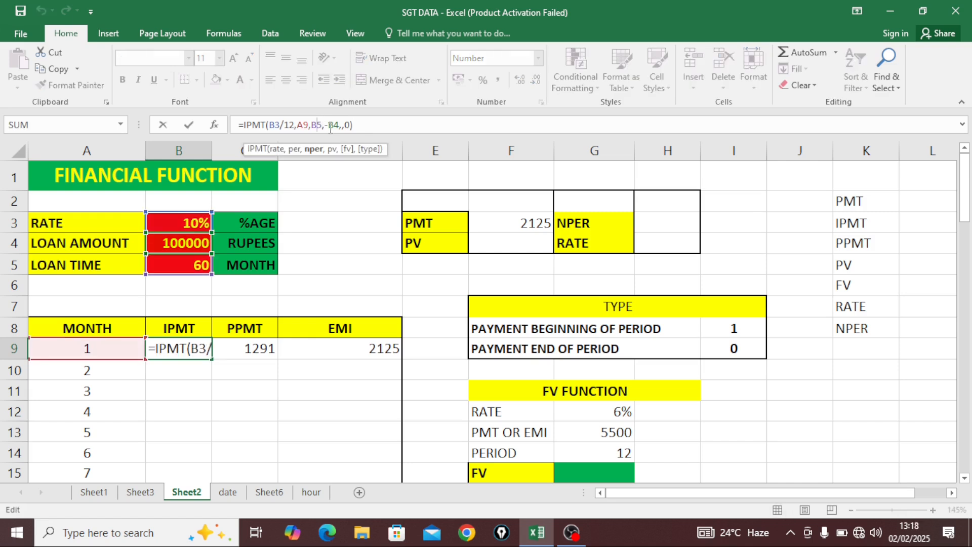
{"action": "key", "text": "F4"}
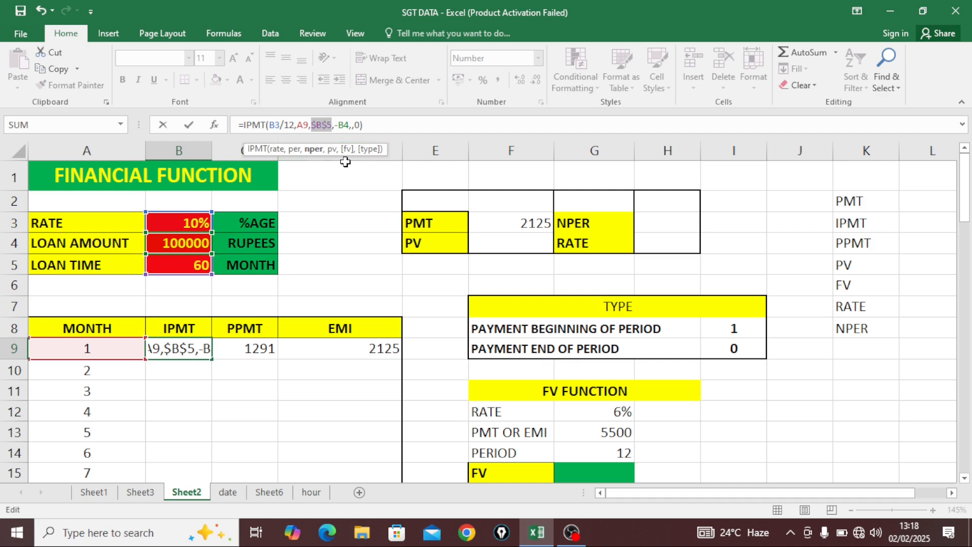
{"action": "left_click", "coordinate": [347, 124]}
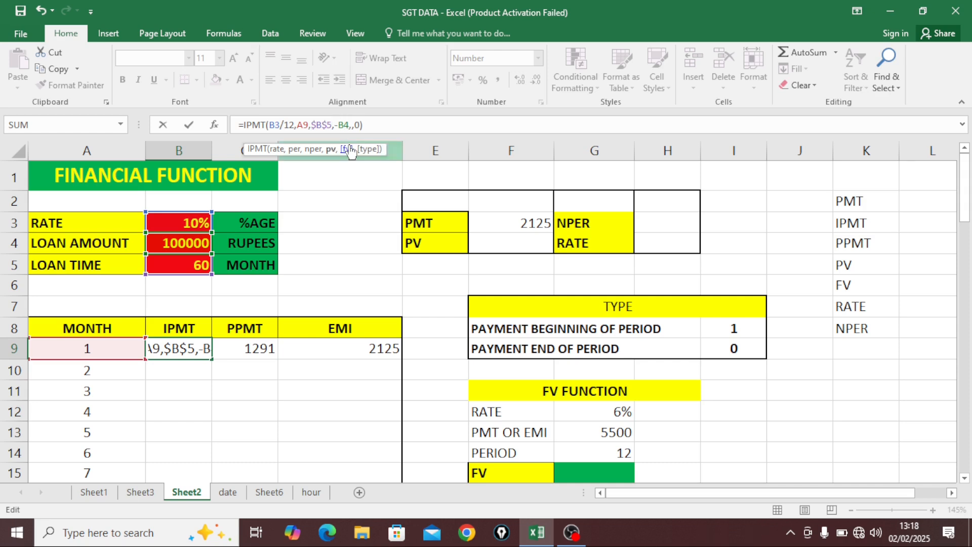
{"action": "key", "text": "F4"}
{"action": "left_click", "coordinate": [277, 127]}
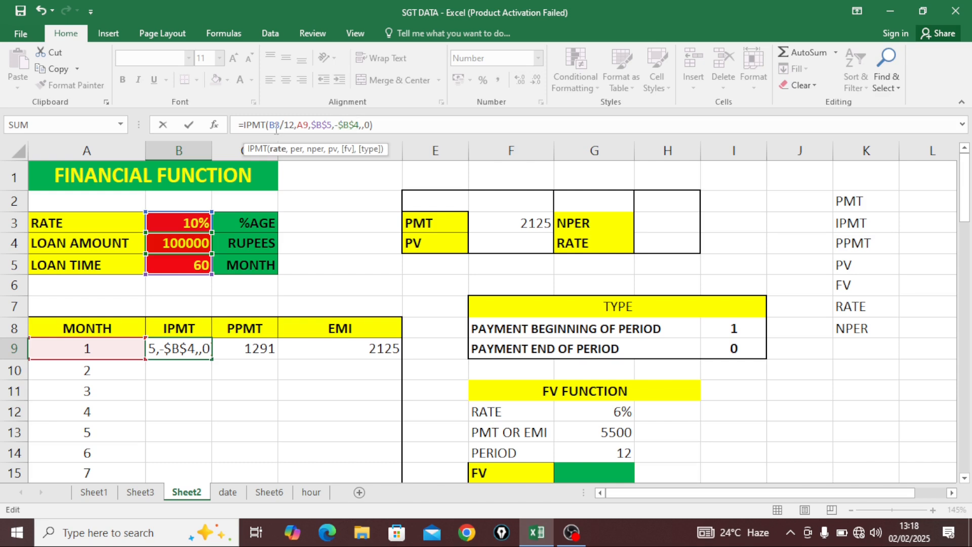
{"action": "key", "text": "F4"}
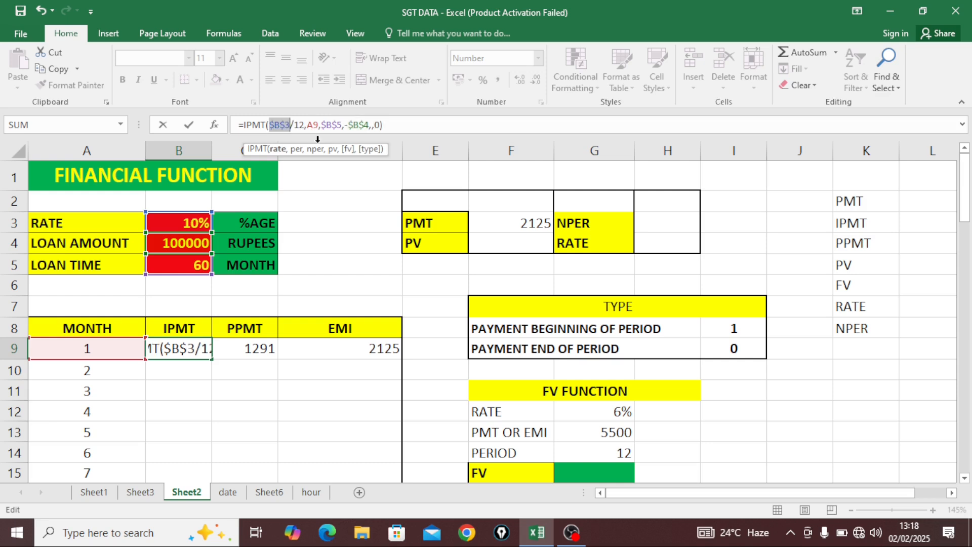
{"action": "left_click", "coordinate": [403, 126]}
{"action": "key", "text": "Return"}
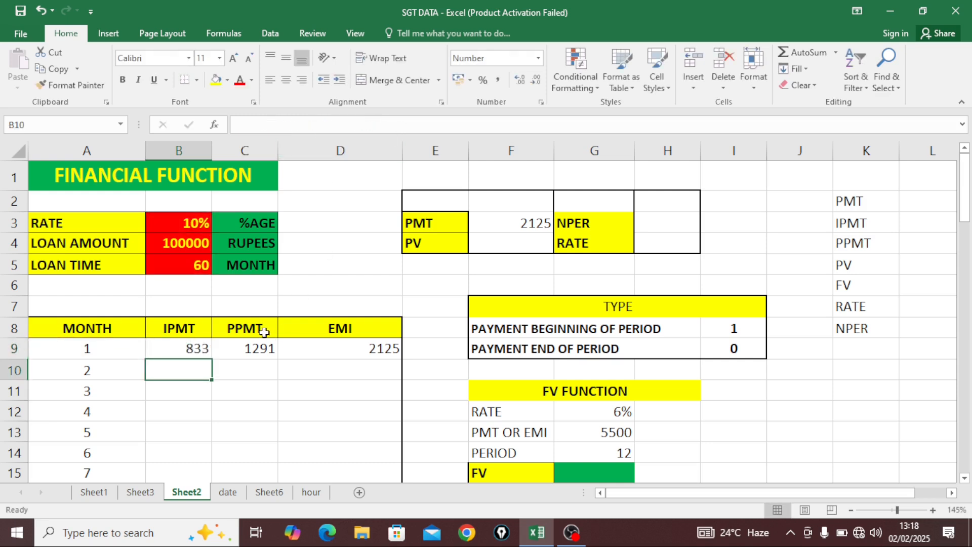
Step: Make the references to B3, B5 and B4 absolute in C9's formula, giving =PPMT($B$3/12,A9,$B$5,-$B$4,,0)
{"action": "left_click", "coordinate": [256, 349]}
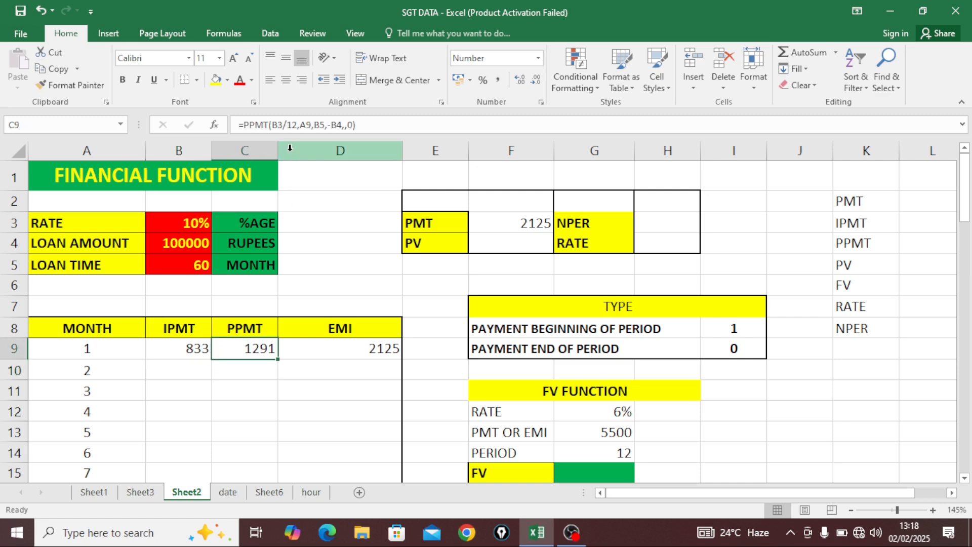
{"action": "left_click", "coordinate": [280, 122]}
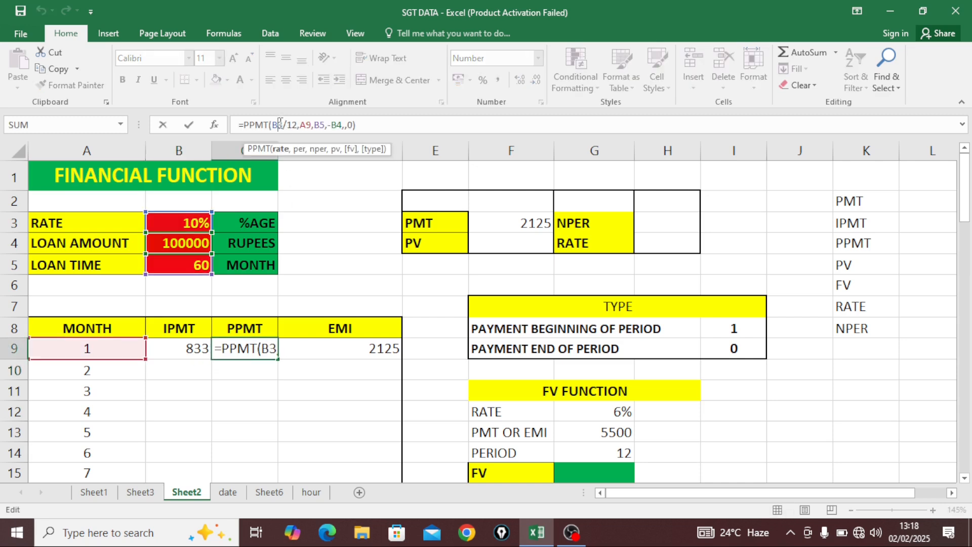
{"action": "key", "text": "F4"}
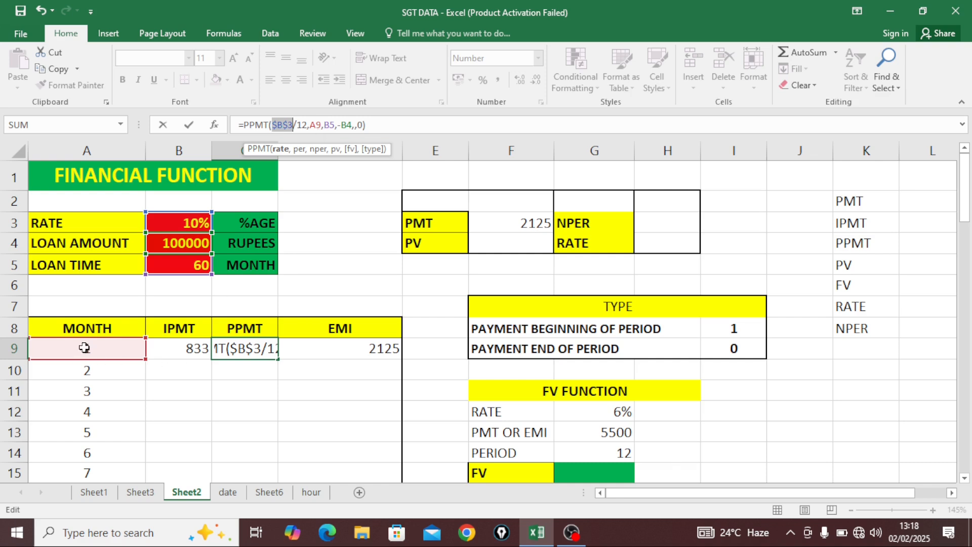
{"action": "left_click", "coordinate": [332, 126]}
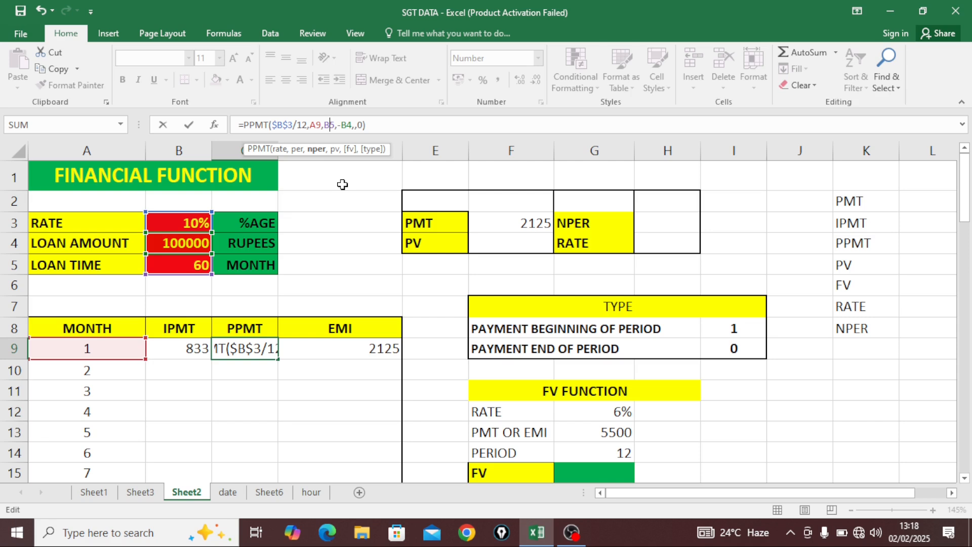
{"action": "key", "text": "F4"}
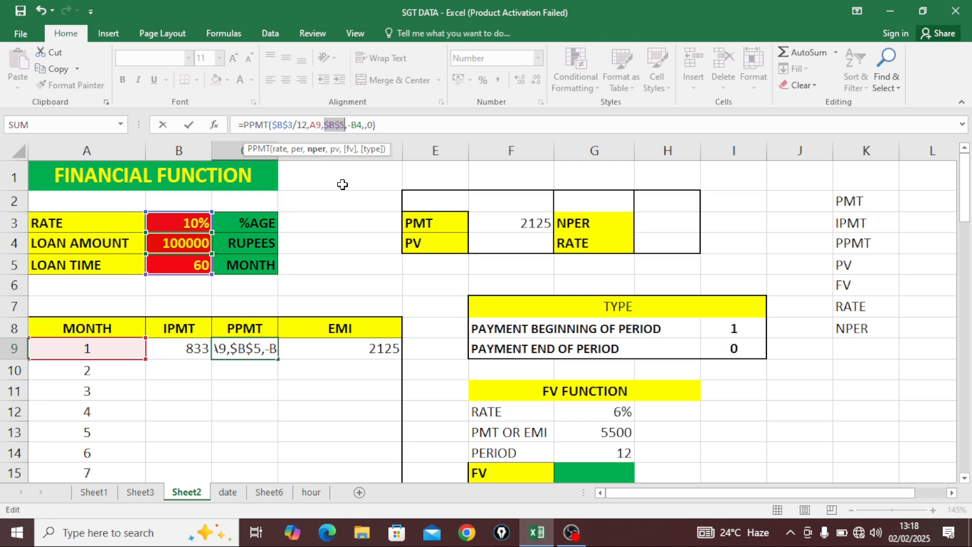
{"action": "left_click", "coordinate": [359, 125]}
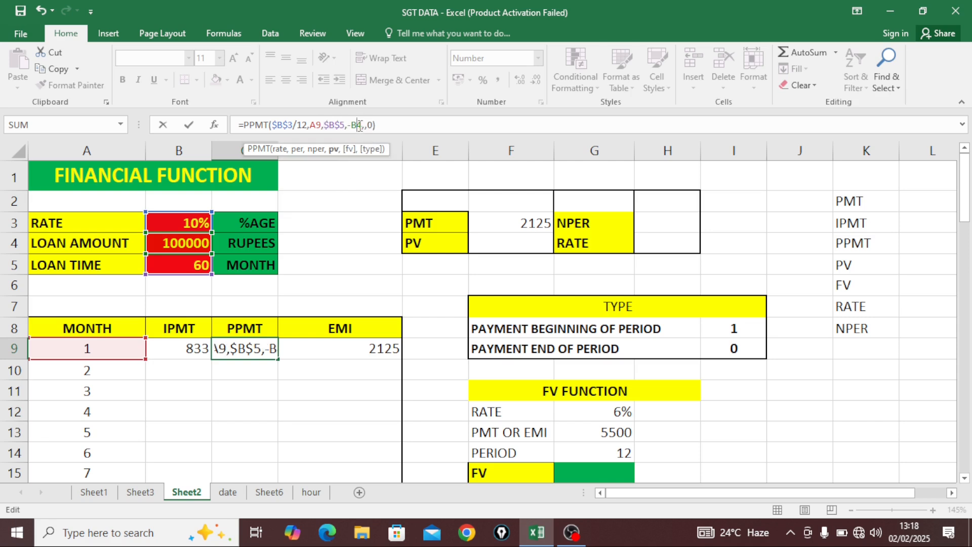
{"action": "key", "text": "F4"}
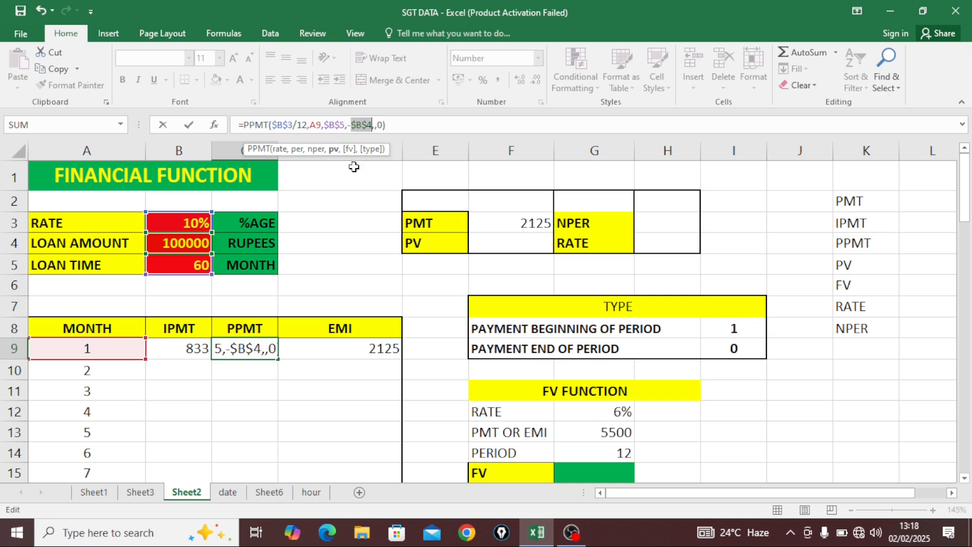
{"action": "key", "text": "Return"}
Step: Fill the IPMT formula from B9 down to B68 for all 60 months
{"action": "left_click", "coordinate": [188, 343]}
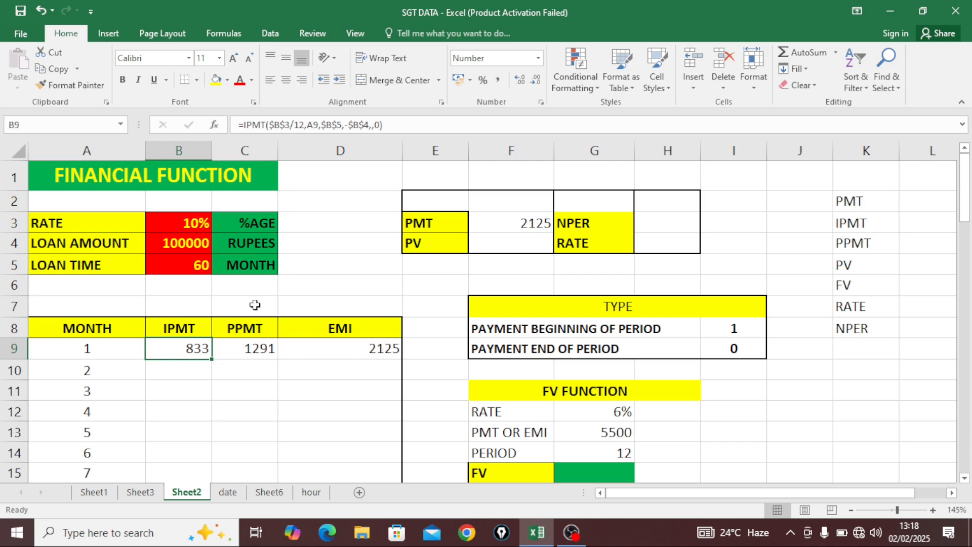
{"action": "scroll", "coordinate": [124, 378], "scroll_direction": "down", "scroll_amount": 2}
{"action": "scroll", "coordinate": [124, 379], "scroll_direction": "down", "scroll_amount": 4}
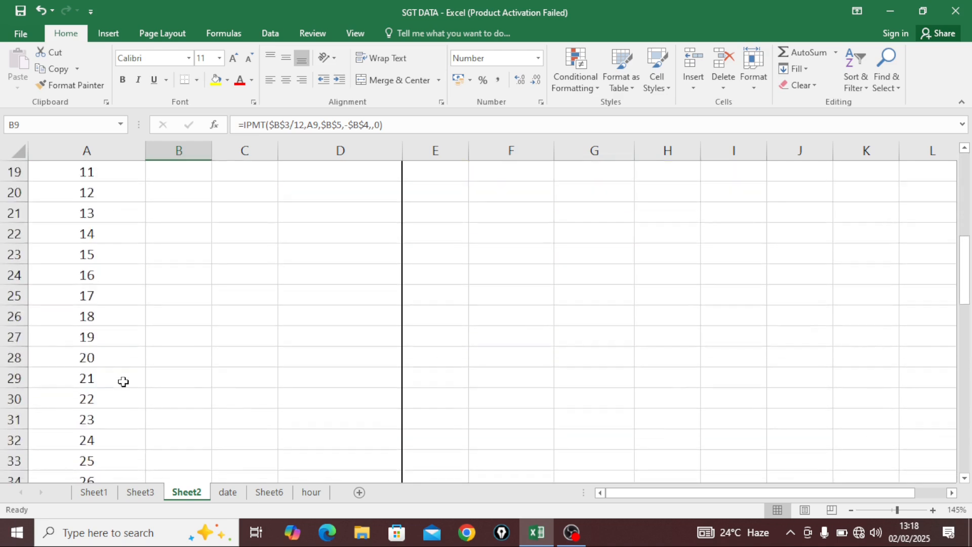
{"action": "scroll", "coordinate": [123, 381], "scroll_direction": "up", "scroll_amount": 6}
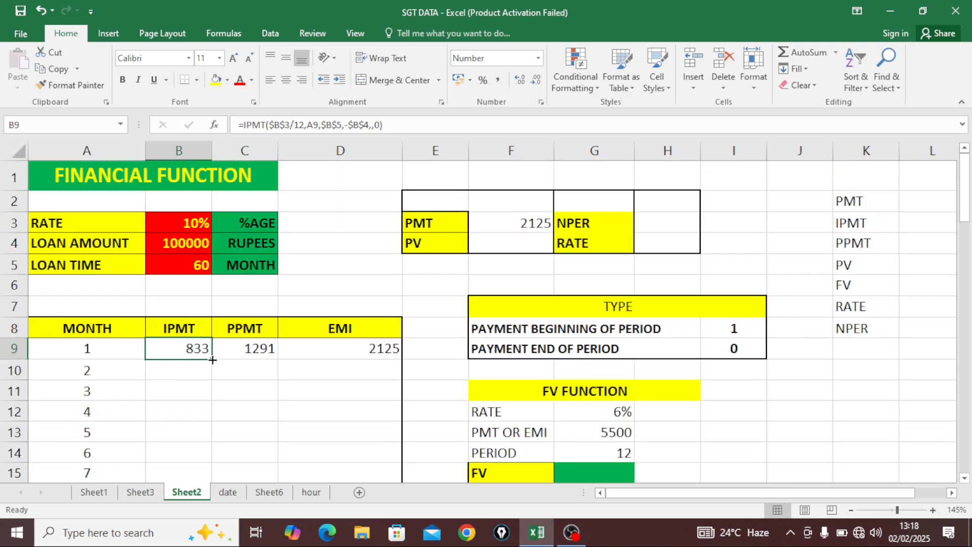
{"action": "left_click_drag", "start_coordinate": [212, 359], "coordinate": [195, 434]}
Step: Fill the PPMT formula from C9 down to C68 for all 60 months
{"action": "scroll", "coordinate": [245, 398], "scroll_direction": "up", "scroll_amount": 2}
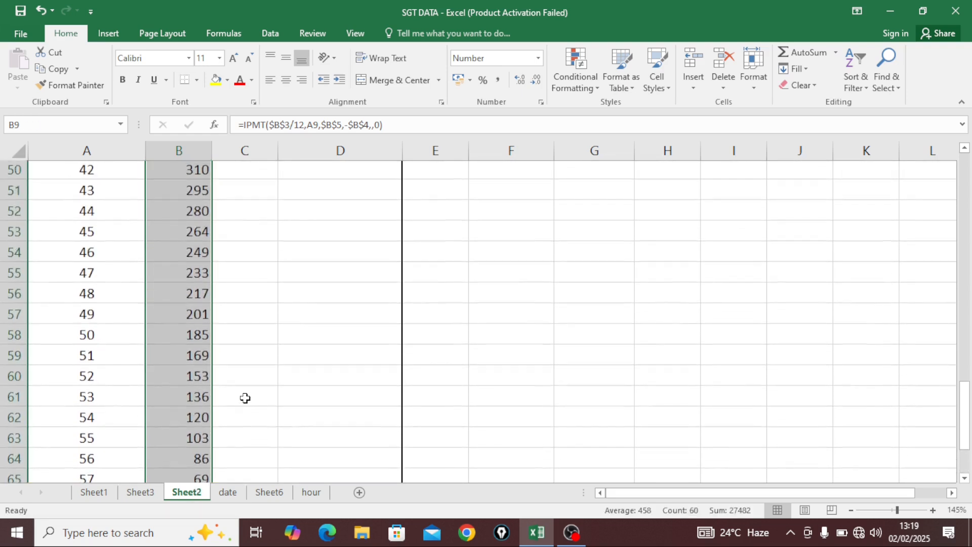
{"action": "scroll", "coordinate": [245, 397], "scroll_direction": "up", "scroll_amount": 16}
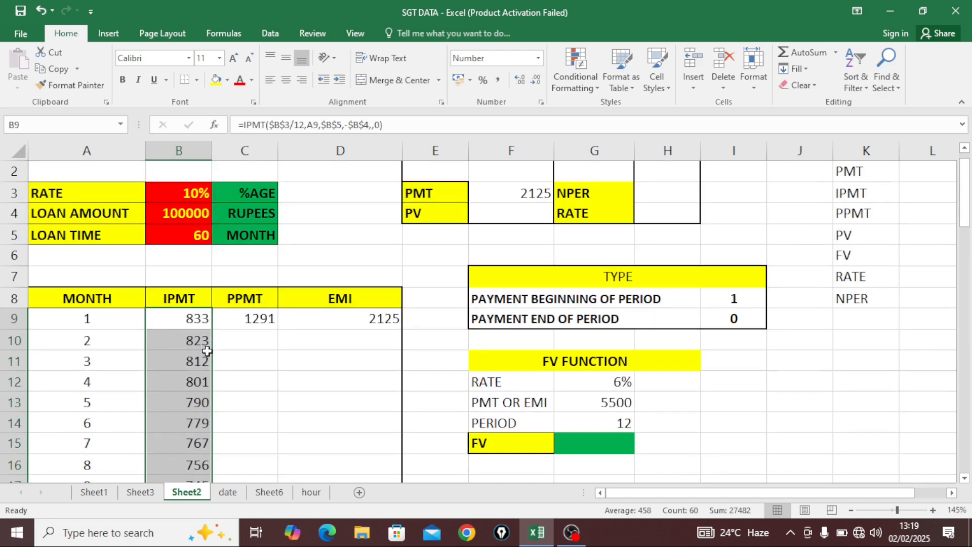
{"action": "left_click", "coordinate": [197, 322]}
{"action": "left_click", "coordinate": [248, 323]}
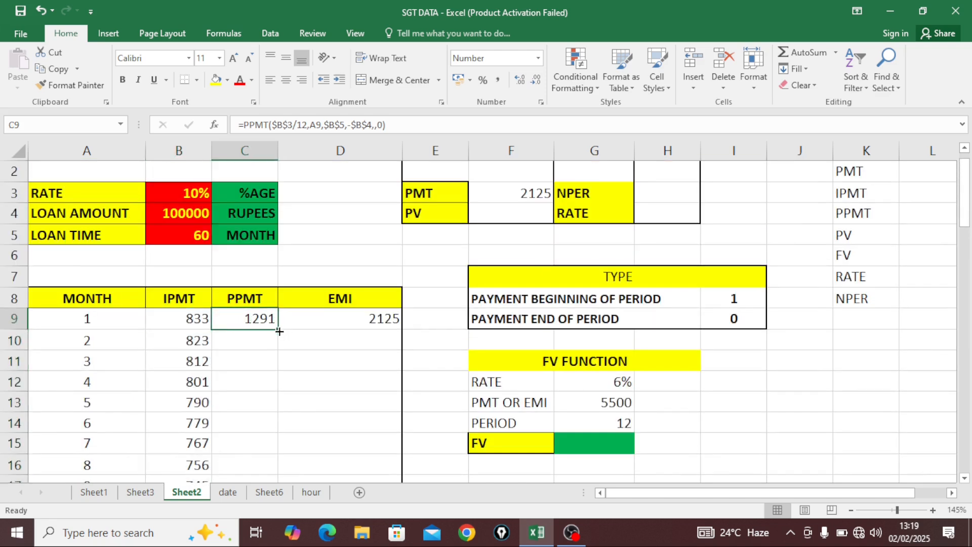
{"action": "mouse_move", "coordinate": [278, 331]}
{"action": "left_mouse_down"}
{"action": "mouse_move", "coordinate": [269, 502]}
{"action": "mouse_move", "coordinate": [223, 441]}
{"action": "mouse_move", "coordinate": [278, 433]}
{"action": "left_mouse_up"}
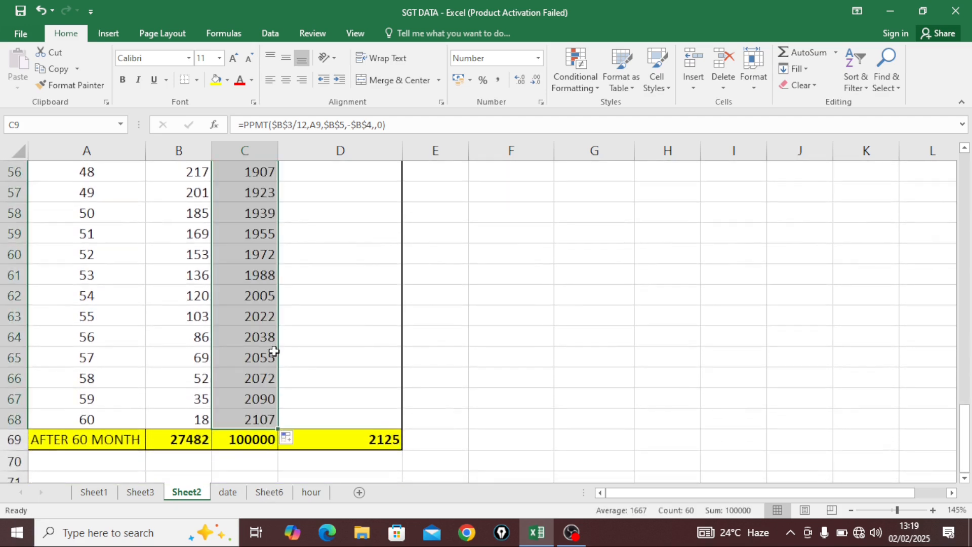
Step: Examine how the monthly interest in column B and principal in column C change over the first months of the schedule
{"action": "scroll", "coordinate": [250, 225], "scroll_direction": "up", "scroll_amount": 7}
{"action": "scroll", "coordinate": [253, 230], "scroll_direction": "up", "scroll_amount": 7}
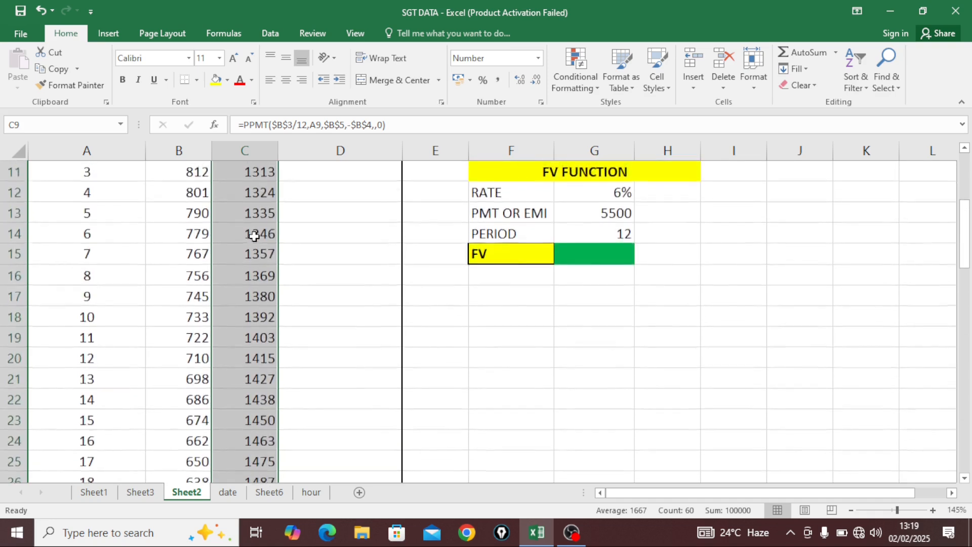
{"action": "left_click", "coordinate": [246, 347]}
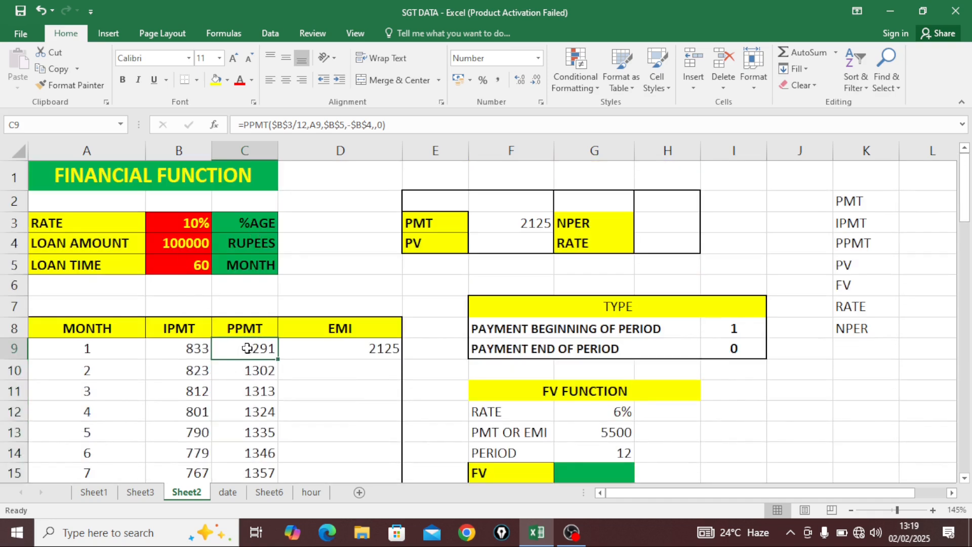
{"action": "left_click", "coordinate": [202, 353]}
{"action": "left_click", "coordinate": [257, 354]}
{"action": "left_click", "coordinate": [205, 352]}
{"action": "left_click", "coordinate": [239, 350]}
{"action": "left_click", "coordinate": [249, 375]}
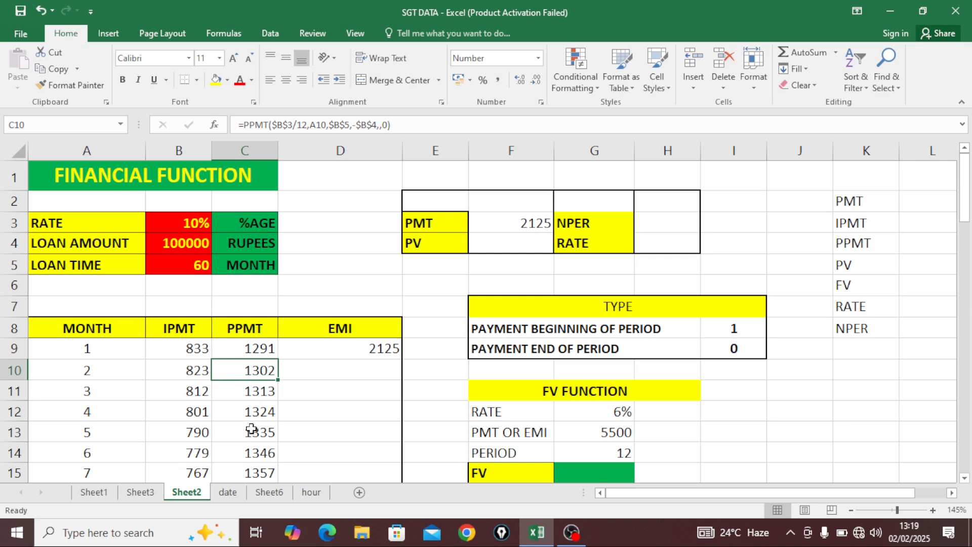
{"action": "left_click", "coordinate": [183, 376]}
{"action": "scroll", "coordinate": [193, 388], "scroll_direction": "down", "scroll_amount": 1}
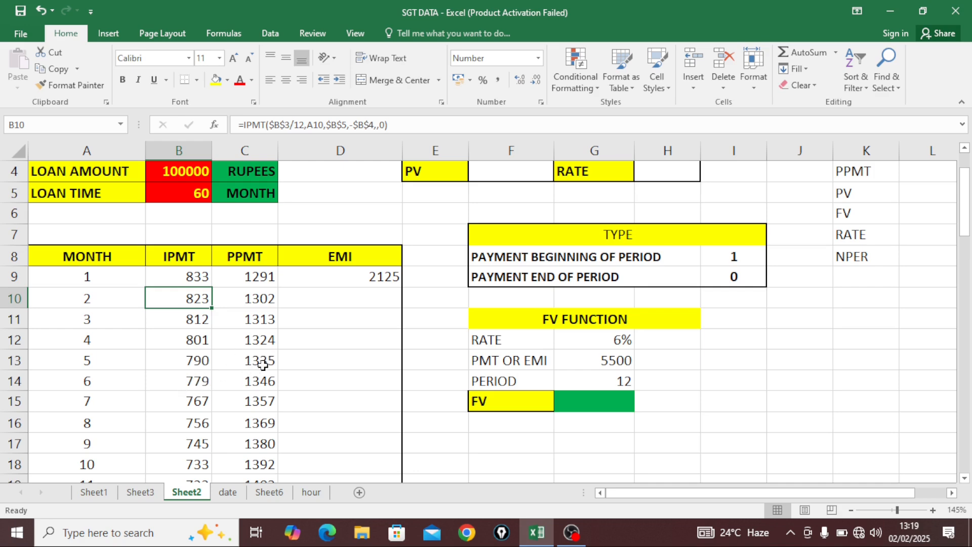
{"action": "scroll", "coordinate": [245, 364], "scroll_direction": "down", "scroll_amount": 2}
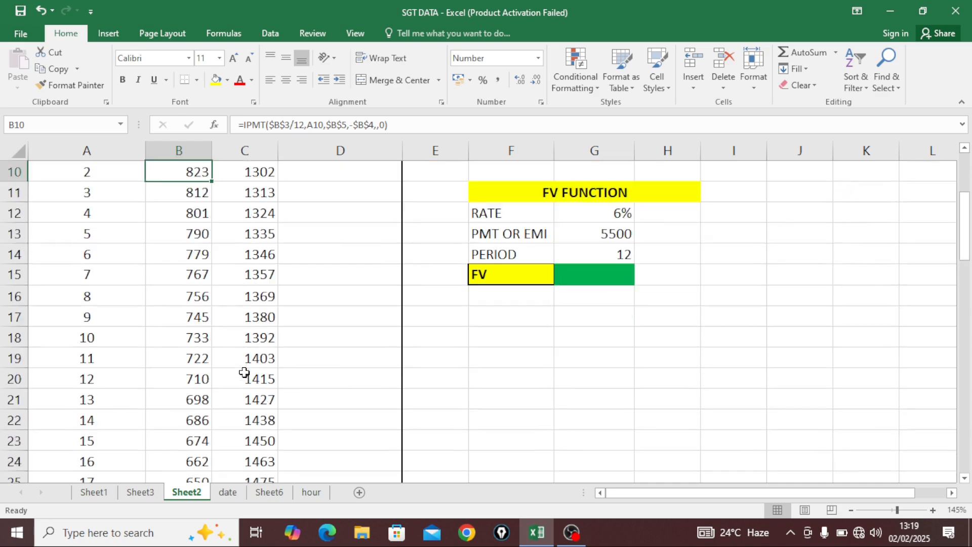
{"action": "scroll", "coordinate": [238, 355], "scroll_direction": "up", "scroll_amount": 3}
{"action": "scroll", "coordinate": [255, 339], "scroll_direction": "down", "scroll_amount": 3}
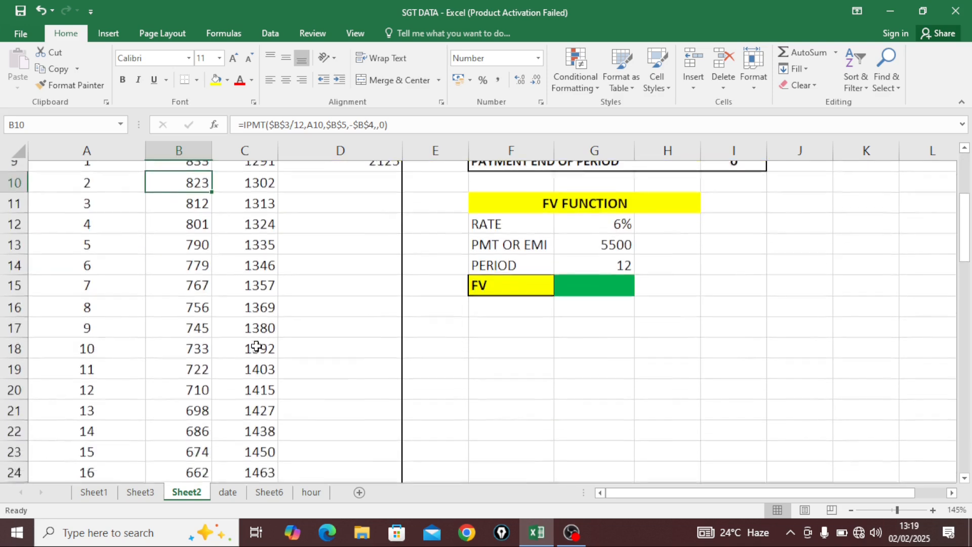
Step: Fill the EMI formula from D9 down to D68 for all 60 months
{"action": "scroll", "coordinate": [306, 323], "scroll_direction": "up", "scroll_amount": 3}
{"action": "left_click", "coordinate": [344, 345]}
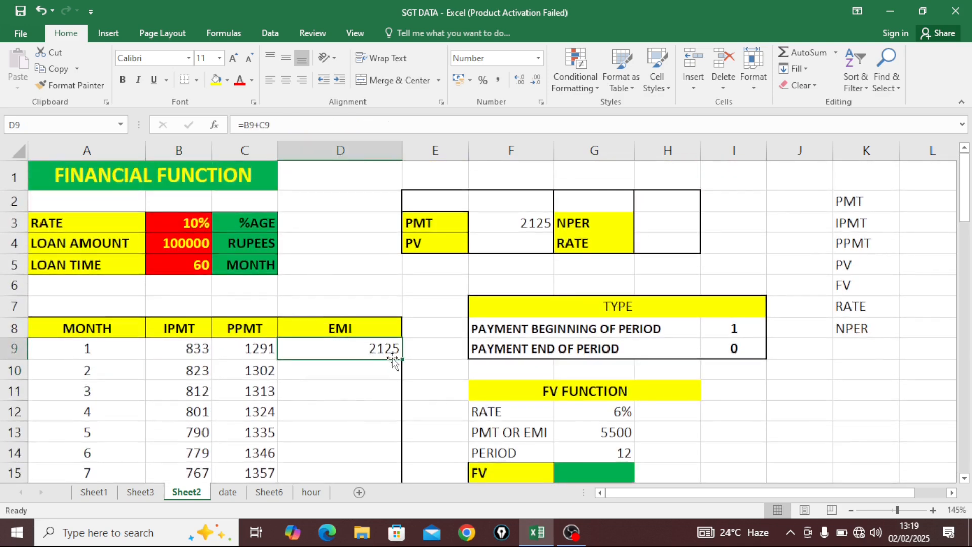
{"action": "left_click_drag", "start_coordinate": [402, 359], "coordinate": [391, 467]}
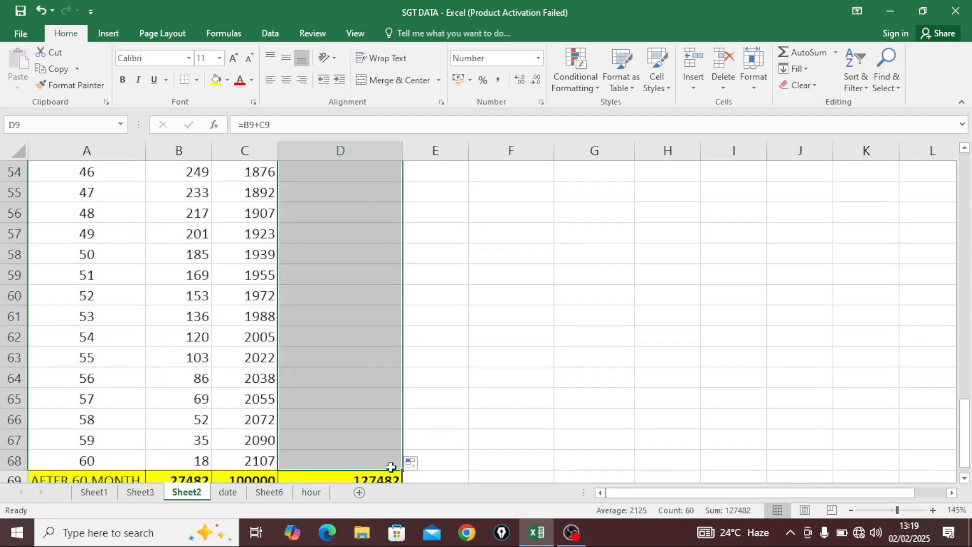
Step: Compare the interest, principal and EMI in the final months of the schedule, up to month 60
{"action": "left_click", "coordinate": [243, 415]}
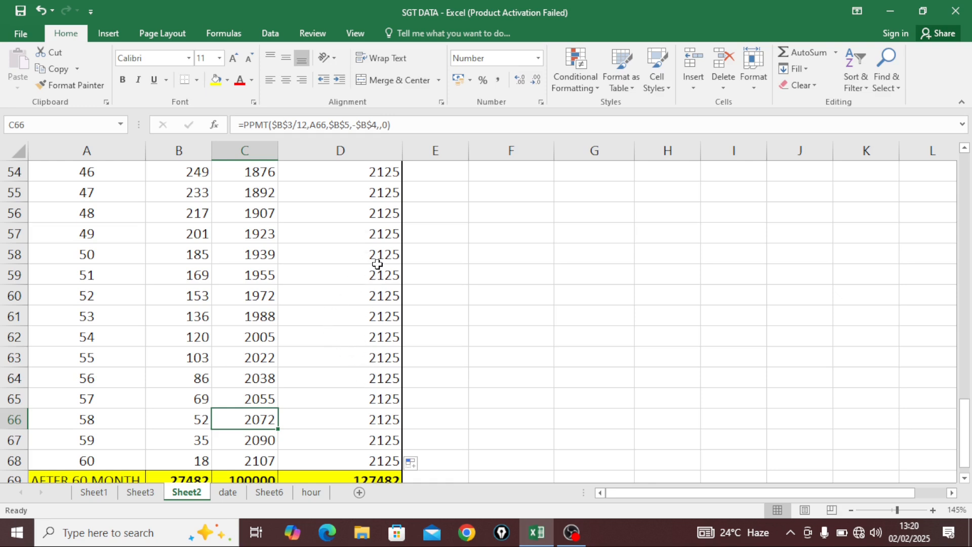
{"action": "left_click", "coordinate": [373, 236]}
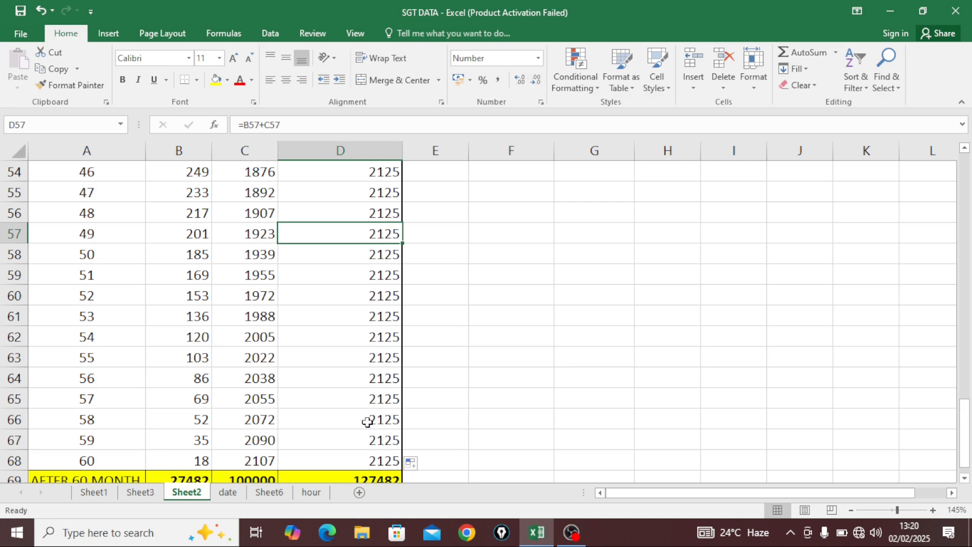
{"action": "left_click", "coordinate": [130, 460]}
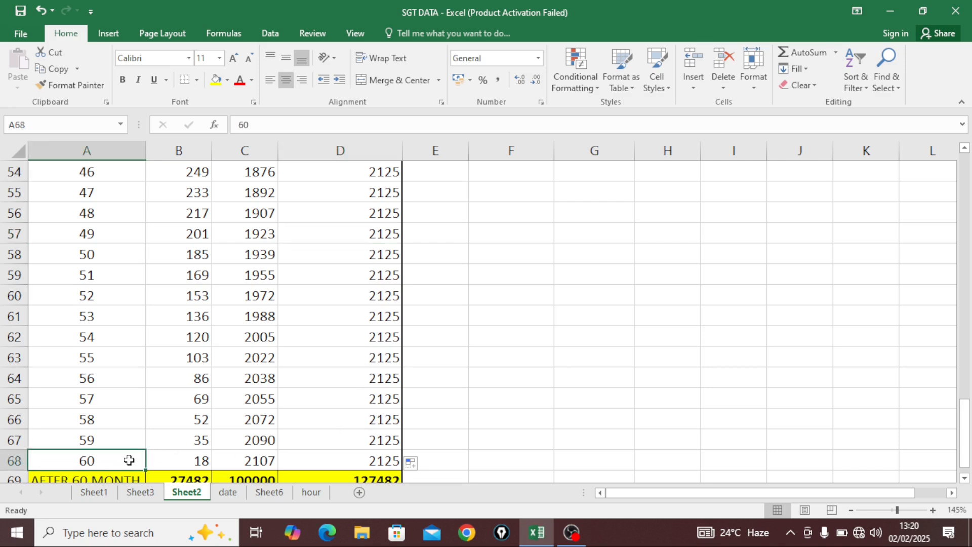
{"action": "left_click_drag", "start_coordinate": [261, 276], "coordinate": [245, 375]}
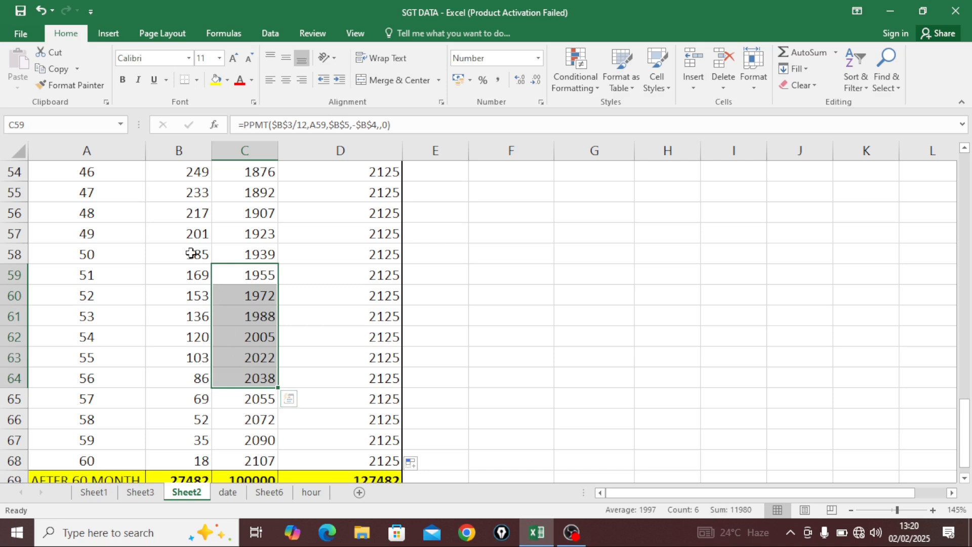
{"action": "left_click_drag", "start_coordinate": [190, 253], "coordinate": [184, 329]}
{"action": "left_click_drag", "start_coordinate": [239, 253], "coordinate": [238, 315]}
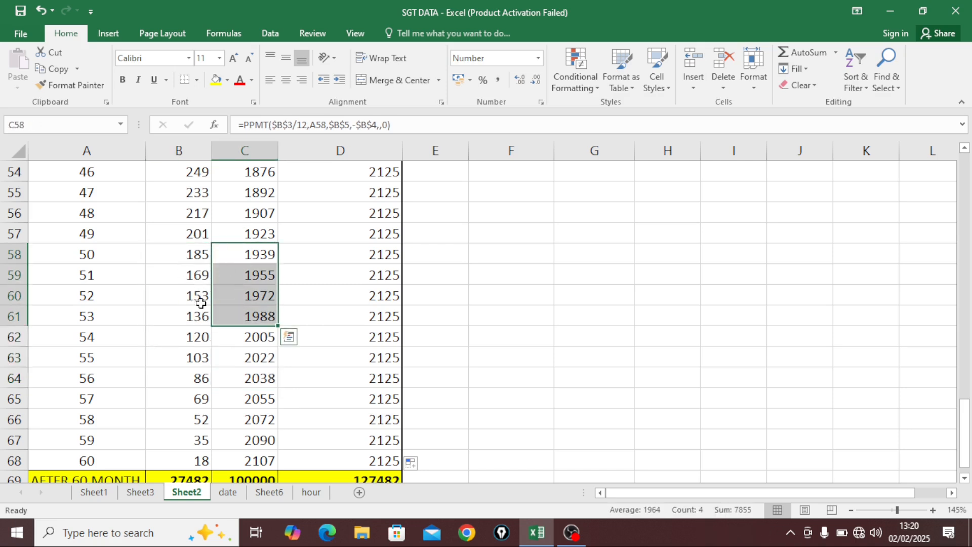
Step: Compare the PPMT total in the AFTER 60 MONTH row with the loan amount in B4
{"action": "left_click", "coordinate": [193, 278]}
{"action": "scroll", "coordinate": [254, 301], "scroll_direction": "down", "scroll_amount": 1}
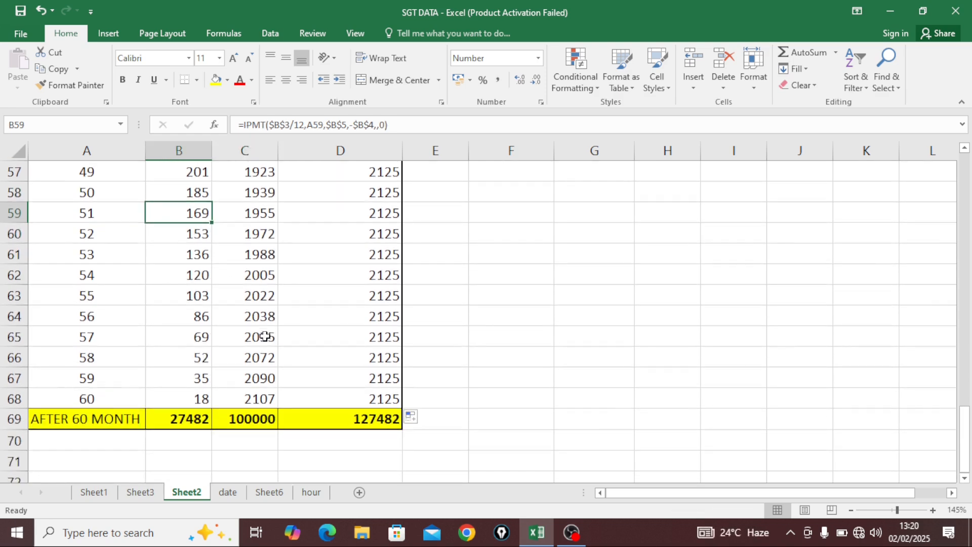
{"action": "left_click", "coordinate": [259, 423]}
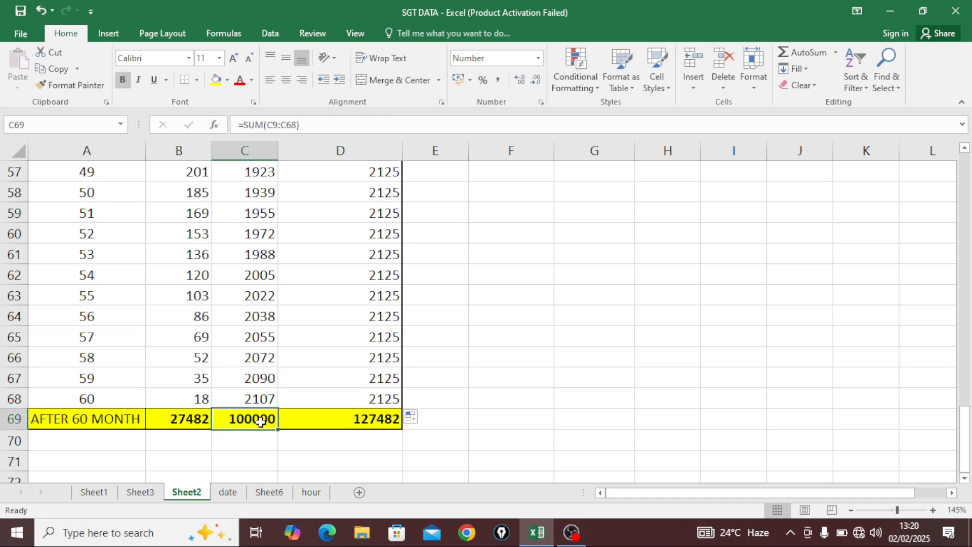
{"action": "scroll", "coordinate": [281, 286], "scroll_direction": "up", "scroll_amount": 11}
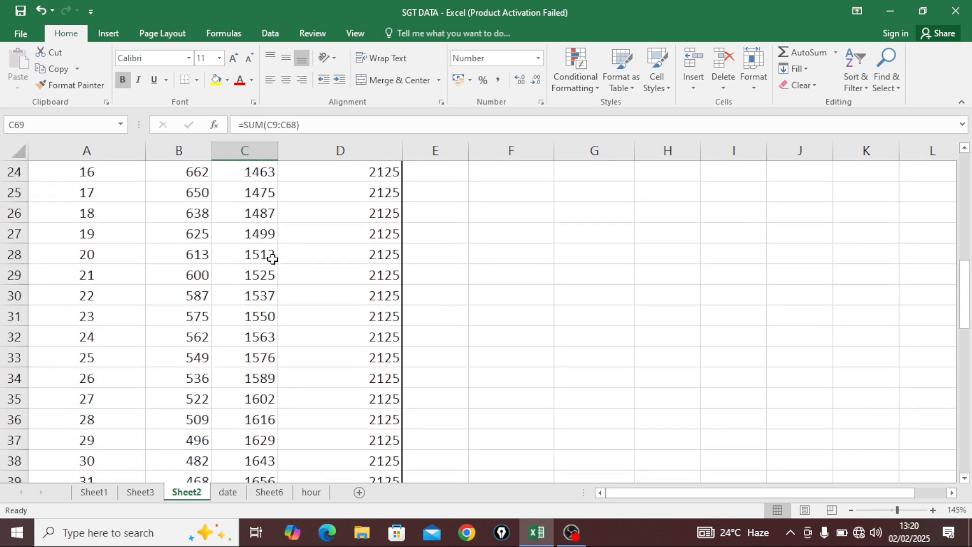
{"action": "scroll", "coordinate": [272, 259], "scroll_direction": "up", "scroll_amount": 6}
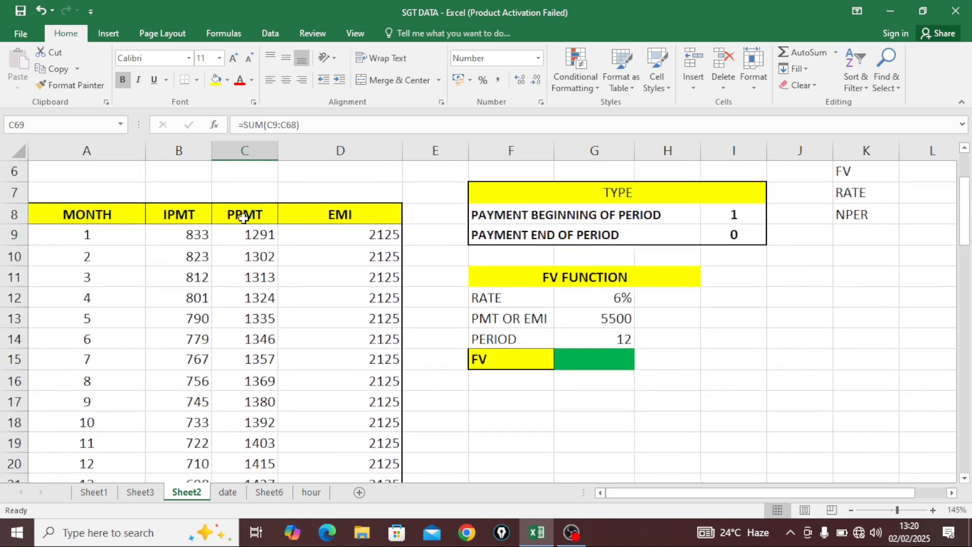
{"action": "left_click", "coordinate": [244, 217]}
{"action": "scroll", "coordinate": [256, 324], "scroll_direction": "down", "scroll_amount": 9}
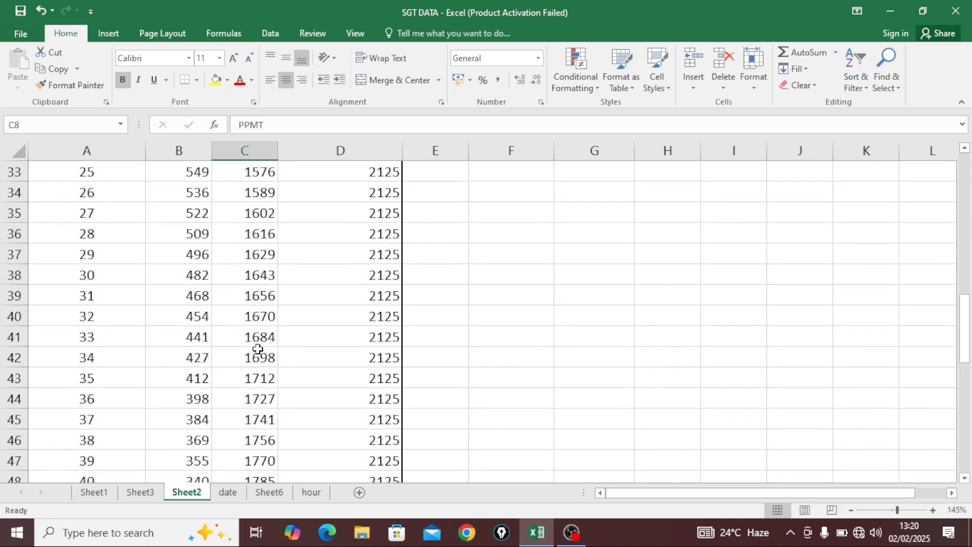
{"action": "scroll", "coordinate": [258, 348], "scroll_direction": "down", "scroll_amount": 4}
{"action": "scroll", "coordinate": [234, 304], "scroll_direction": "up", "scroll_amount": 15}
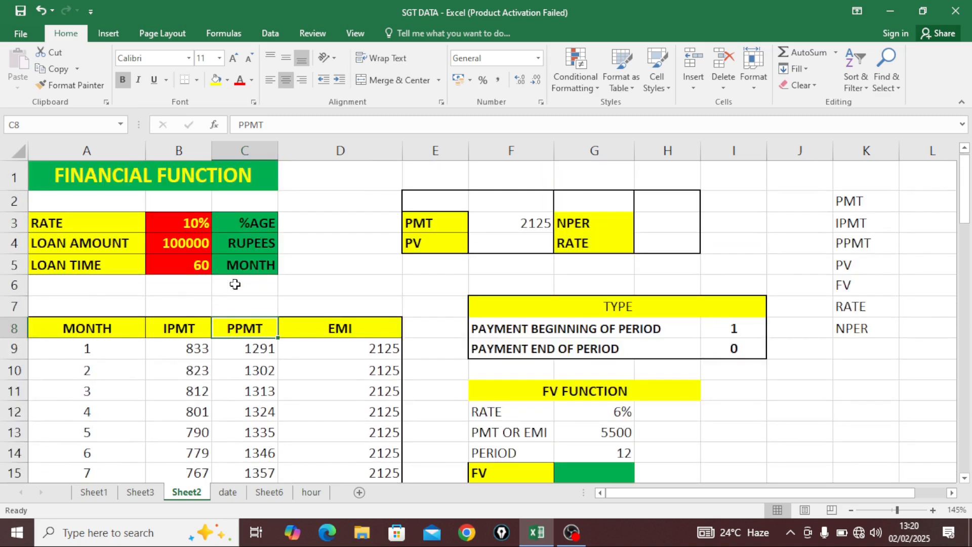
{"action": "left_click", "coordinate": [191, 241]}
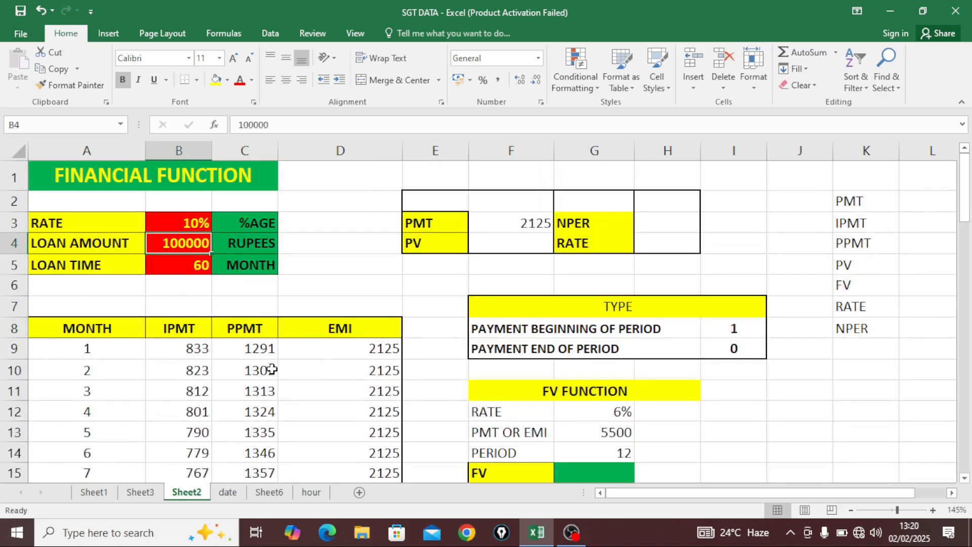
{"action": "scroll", "coordinate": [272, 369], "scroll_direction": "down", "scroll_amount": 19}
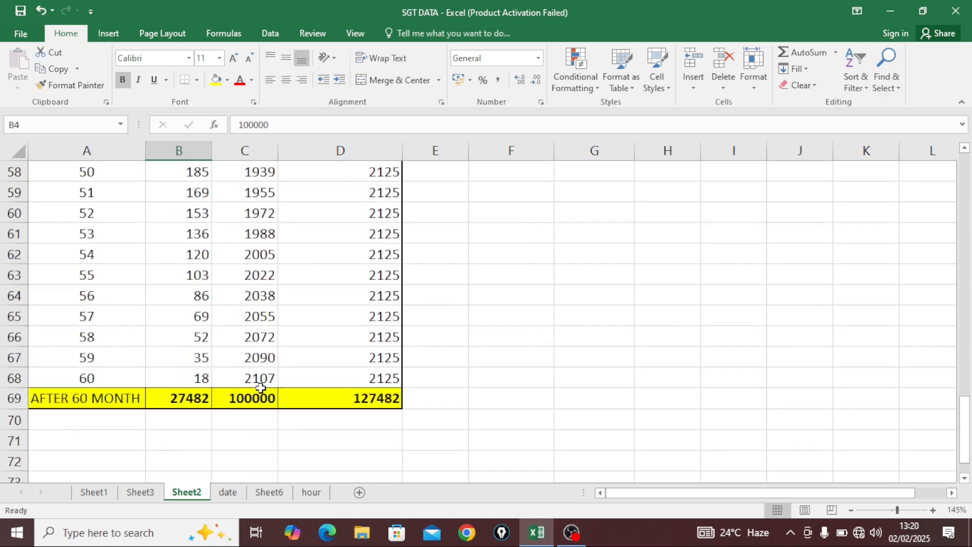
{"action": "scroll", "coordinate": [260, 387], "scroll_direction": "down", "scroll_amount": 1}
{"action": "left_click", "coordinate": [256, 340]}
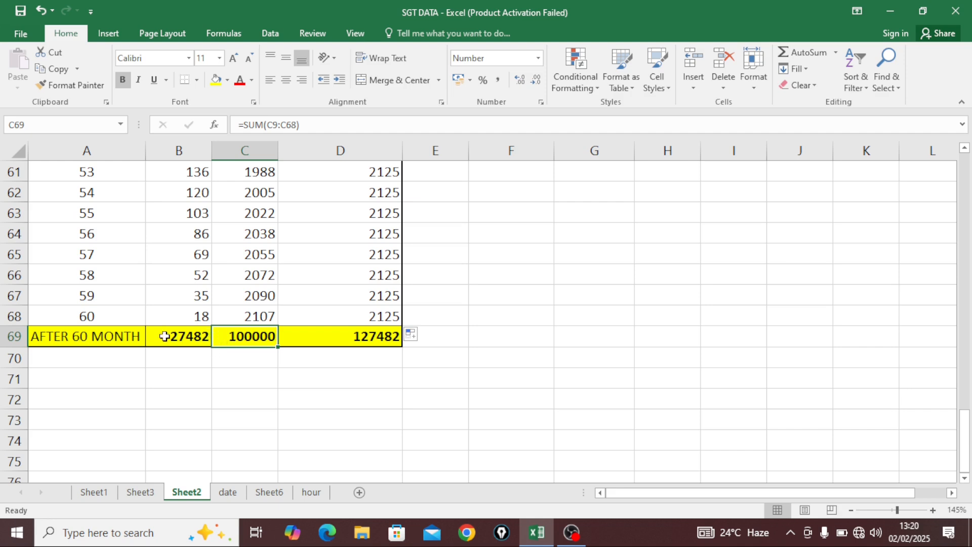
Step: Review the 60-month interest, principal and EMI totals in B69, C69 and D69 against the monthly schedule
{"action": "left_click", "coordinate": [190, 339]}
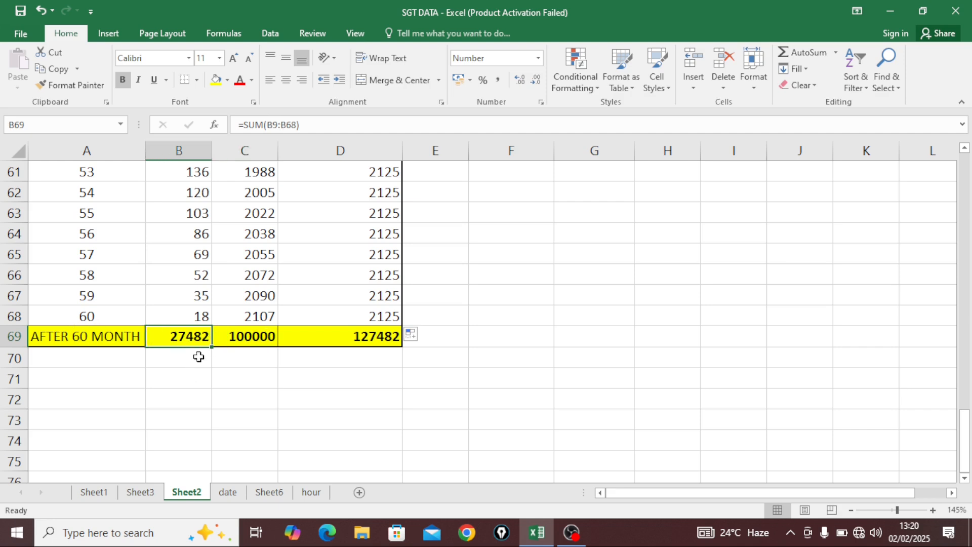
{"action": "scroll", "coordinate": [190, 294], "scroll_direction": "up", "scroll_amount": 19}
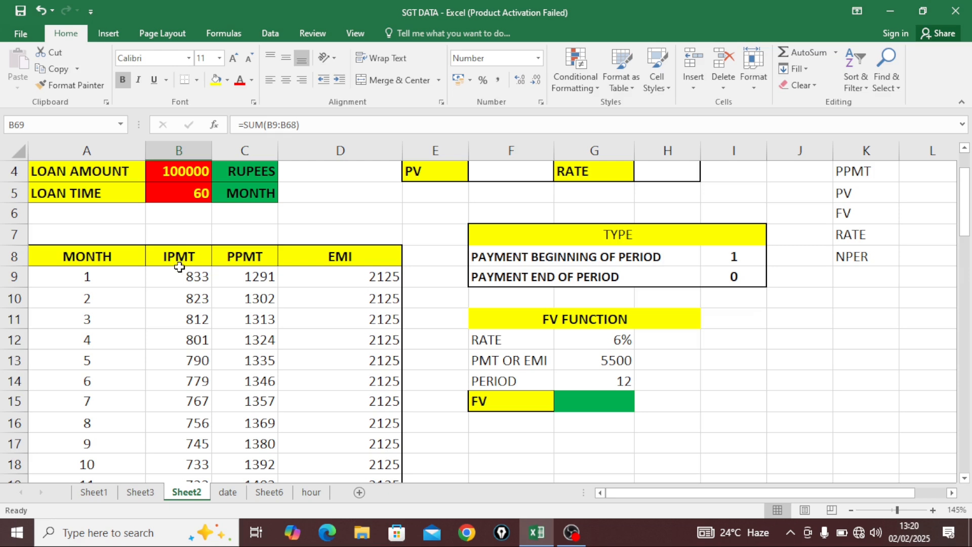
{"action": "scroll", "coordinate": [184, 334], "scroll_direction": "down", "scroll_amount": 13}
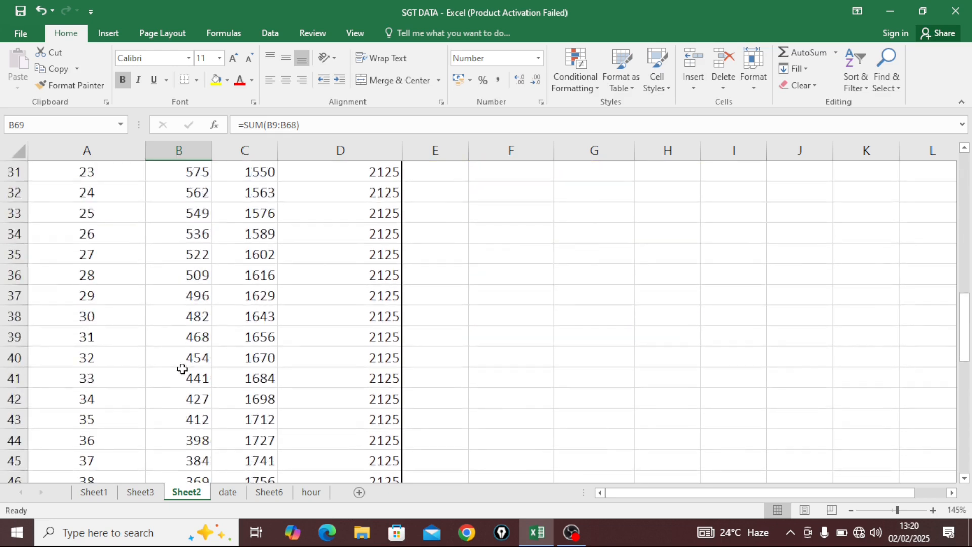
{"action": "scroll", "coordinate": [182, 368], "scroll_direction": "down", "scroll_amount": 6}
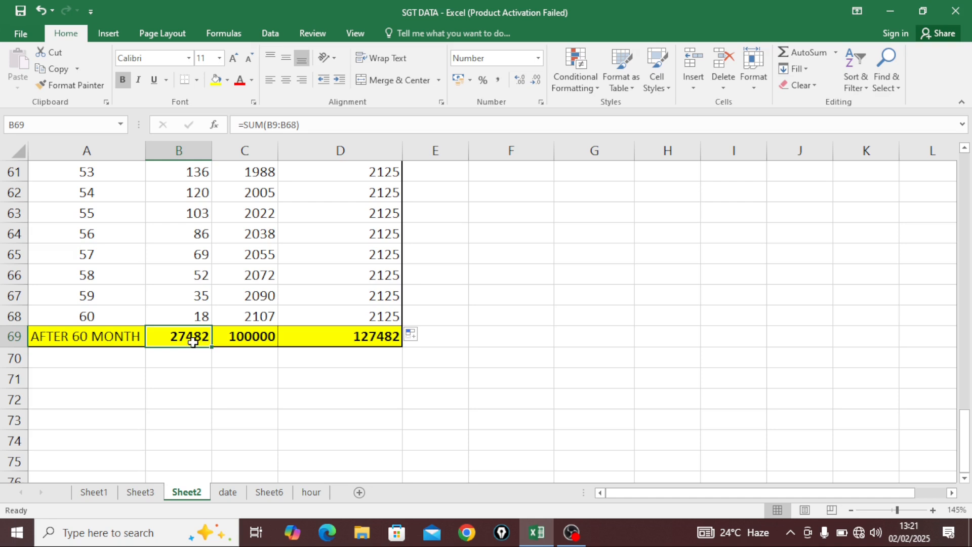
{"action": "left_click", "coordinate": [239, 338]}
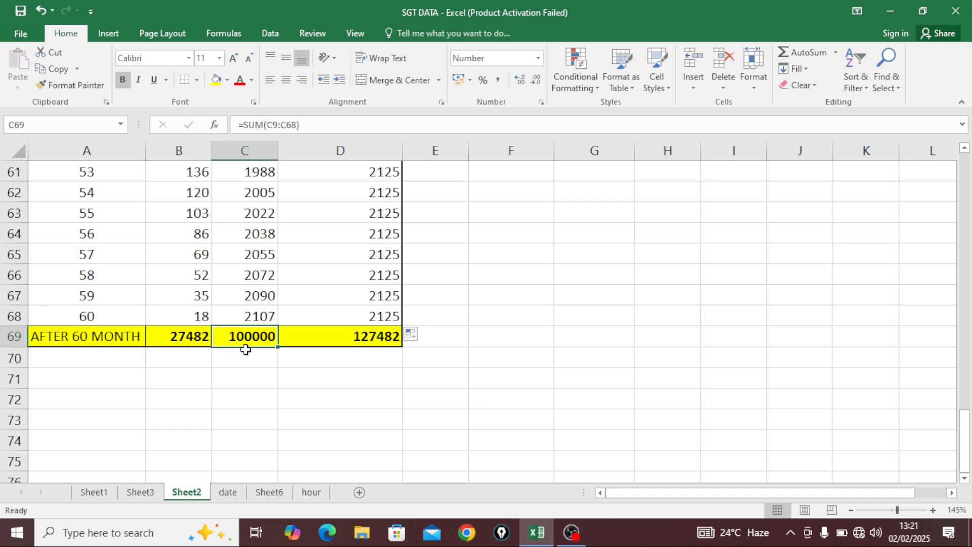
{"action": "left_click", "coordinate": [350, 339]}
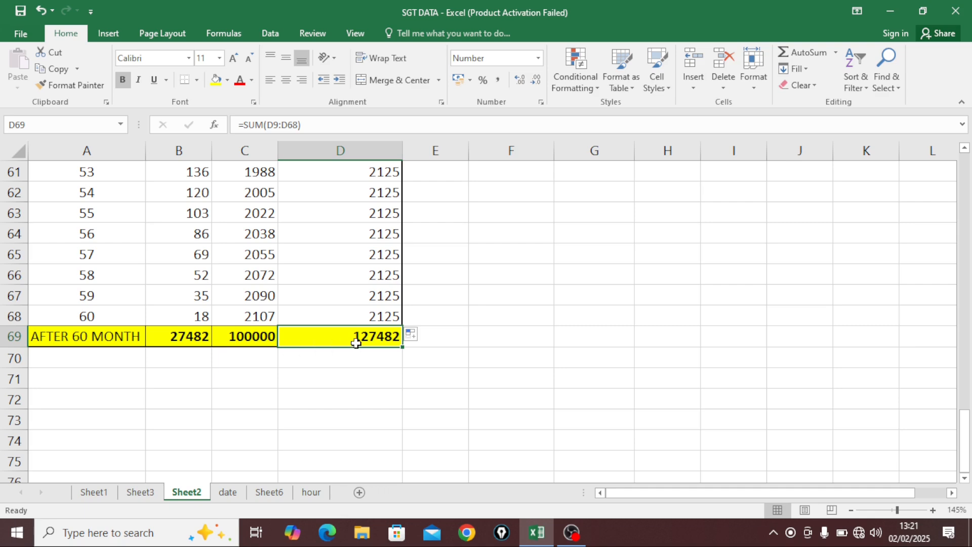
Step: Calculate the loan's present value in F4 with the formula =PV(B3/12,B5,-F3,,0)
{"action": "scroll", "coordinate": [346, 343], "scroll_direction": "up", "scroll_amount": 16}
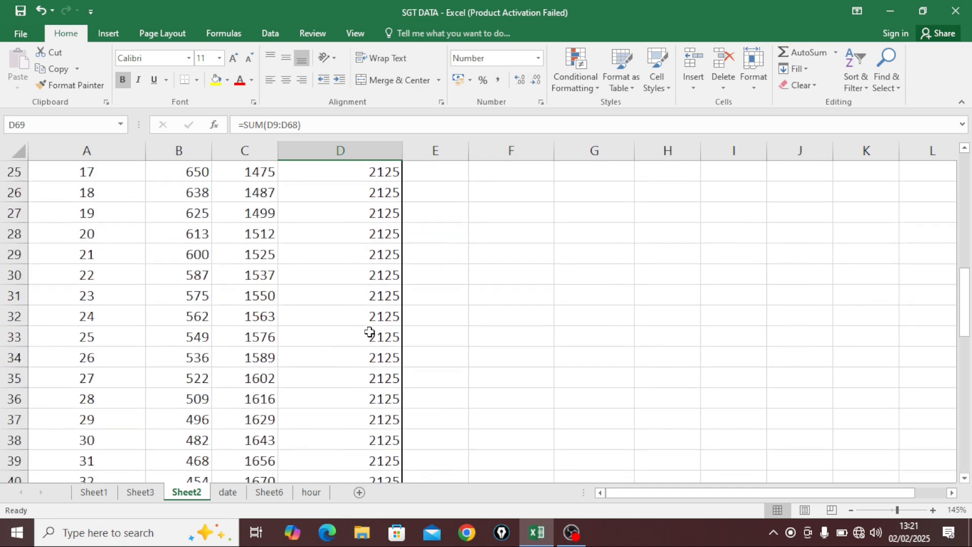
{"action": "scroll", "coordinate": [387, 325], "scroll_direction": "up", "scroll_amount": 4}
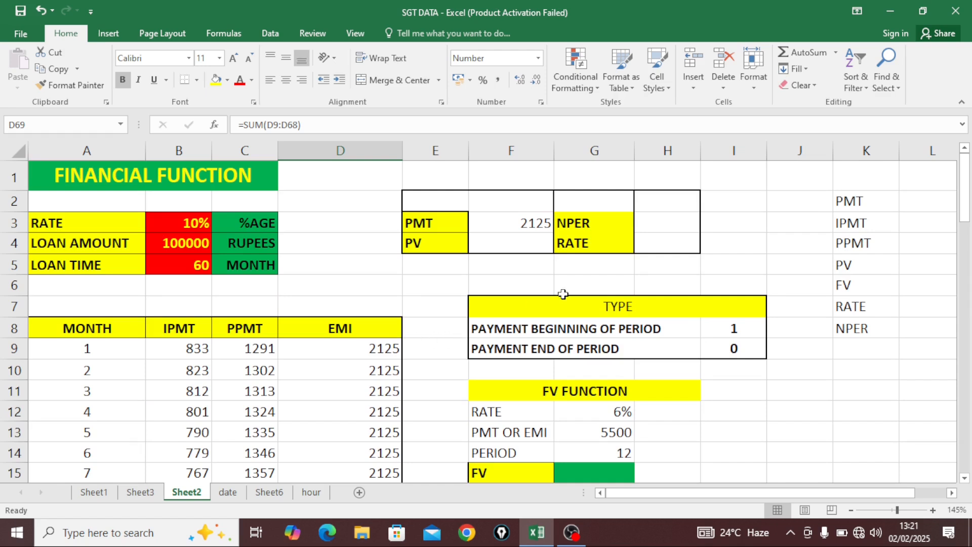
{"action": "left_click", "coordinate": [519, 245]}
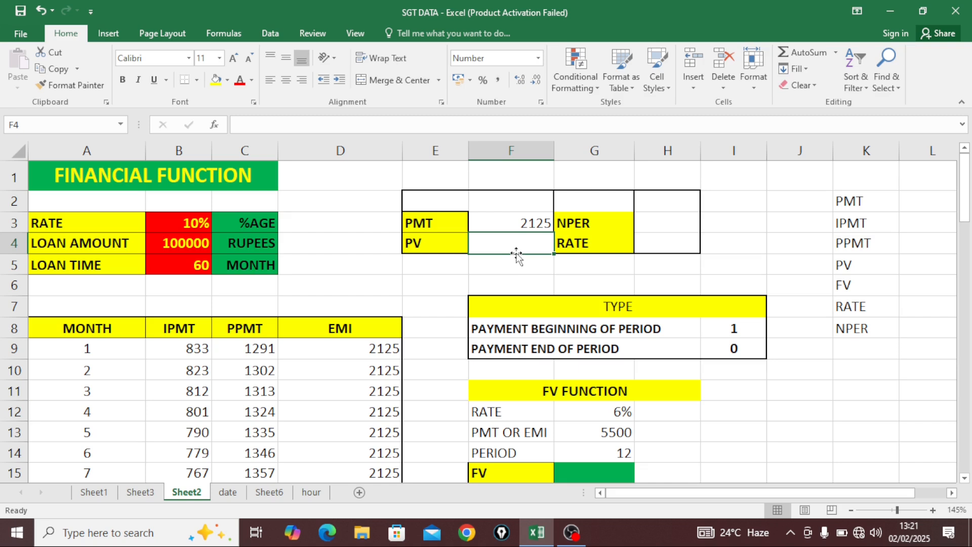
{"action": "type", "text": "=PV"}
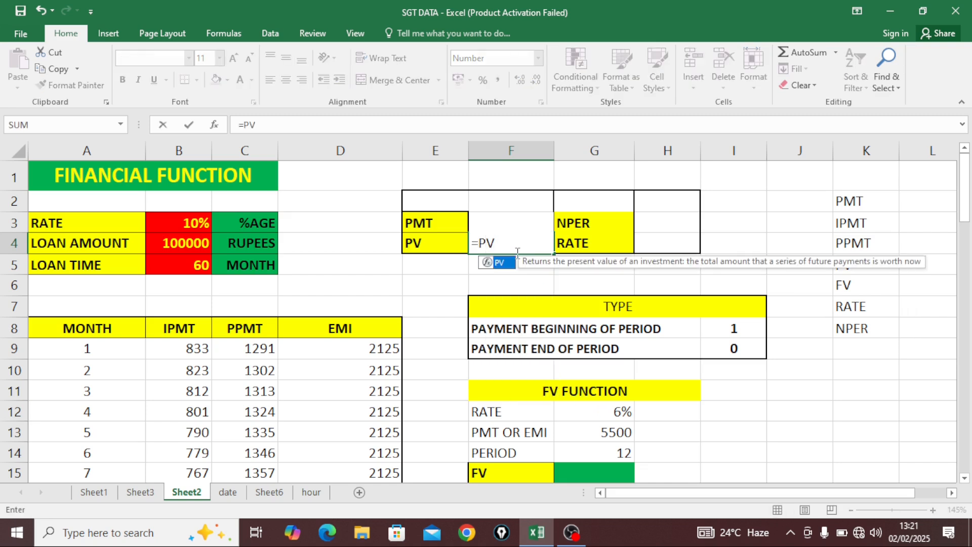
{"action": "type", "text": "("}
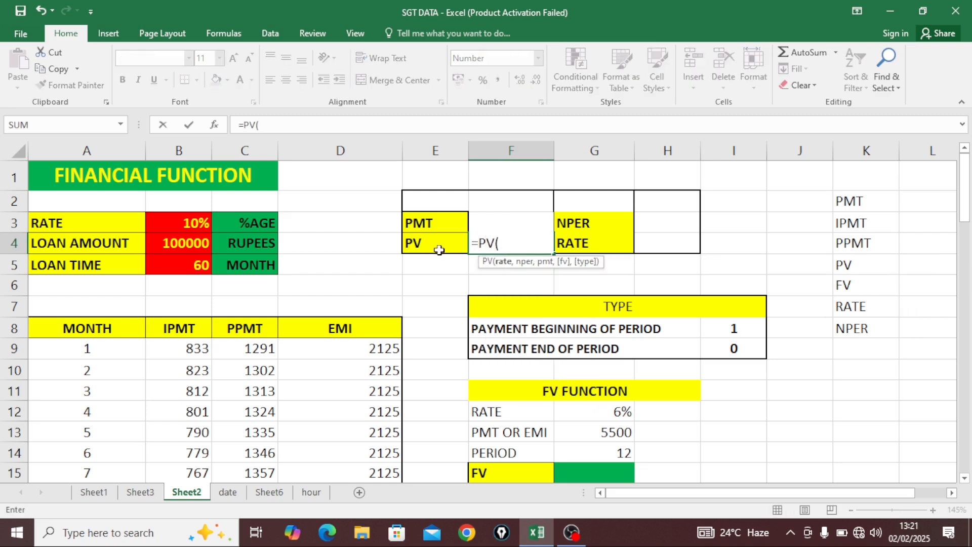
{"action": "left_click", "coordinate": [167, 223]}
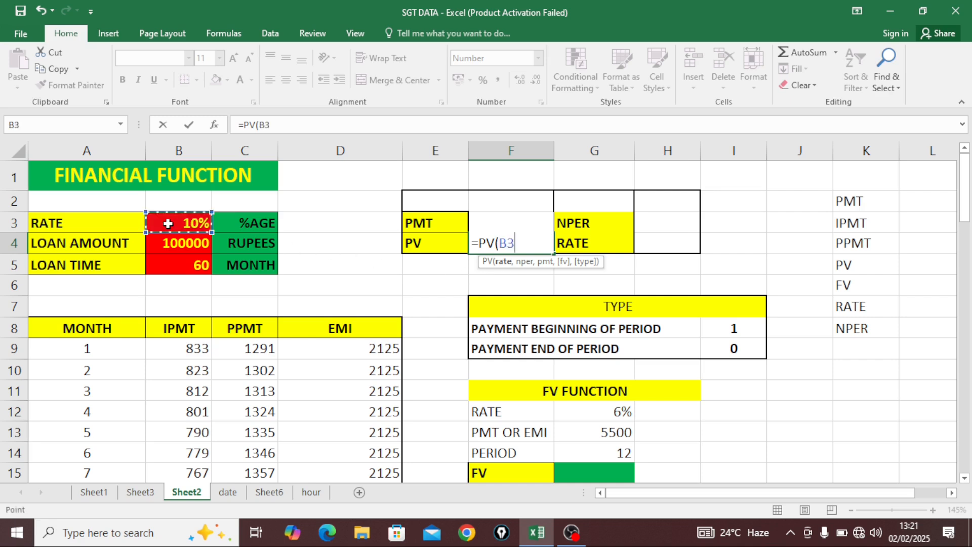
{"action": "type", "text": "/"}
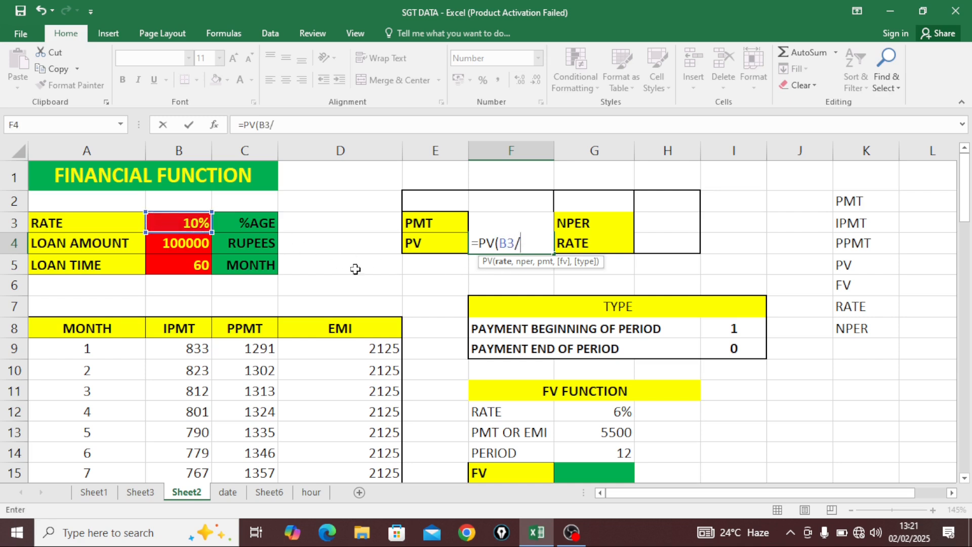
{"action": "type", "text": "12,"}
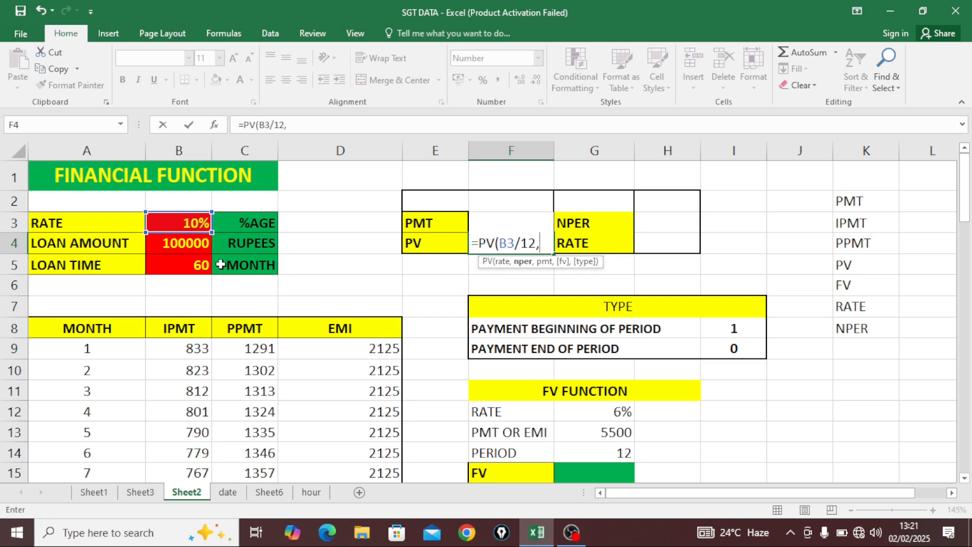
{"action": "left_click", "coordinate": [172, 262]}
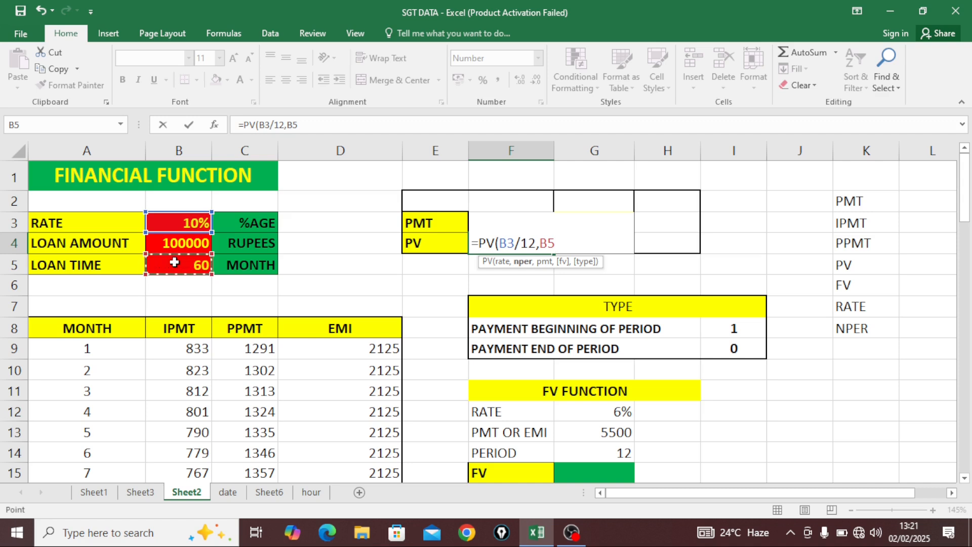
{"action": "type", "text": ",-"}
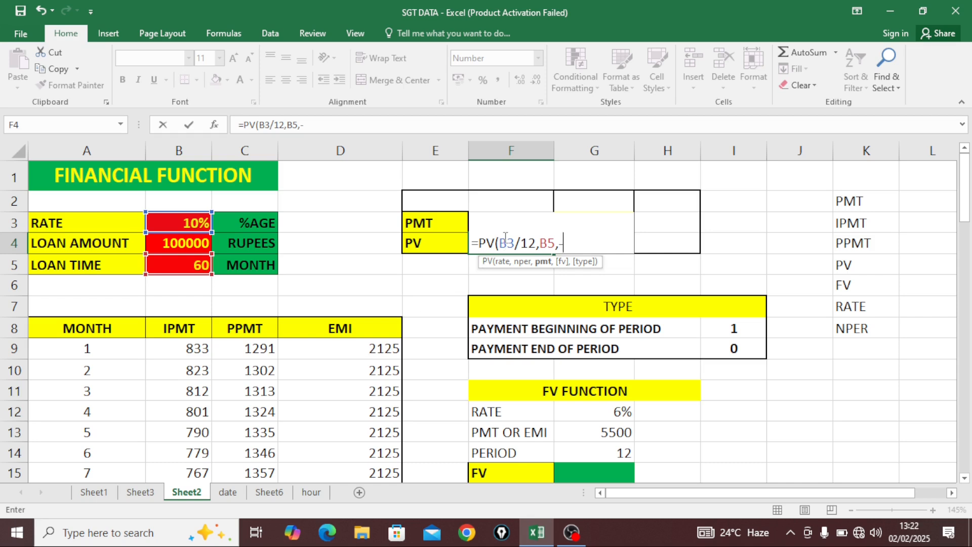
{"action": "left_click", "coordinate": [498, 205]}
{"action": "key", "text": "Down"}
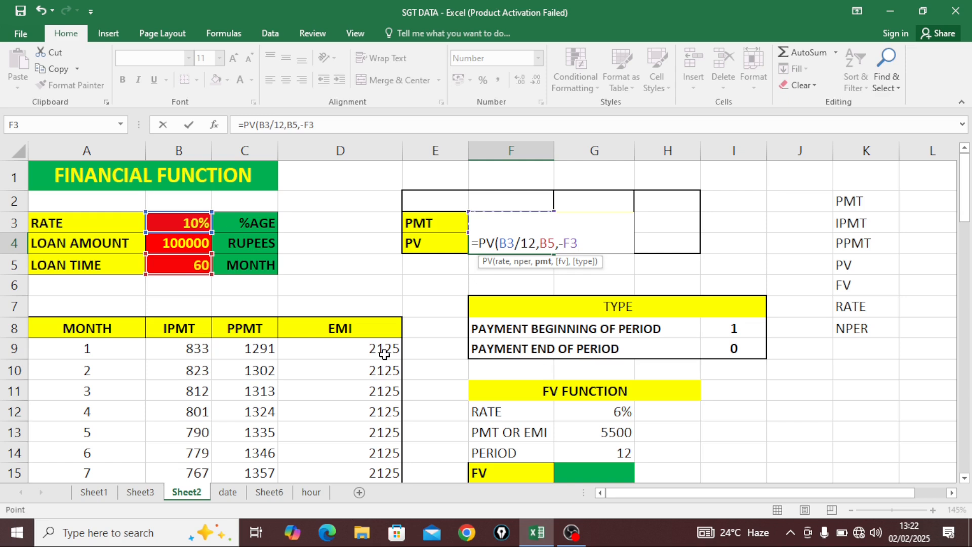
{"action": "type", "text": ","}
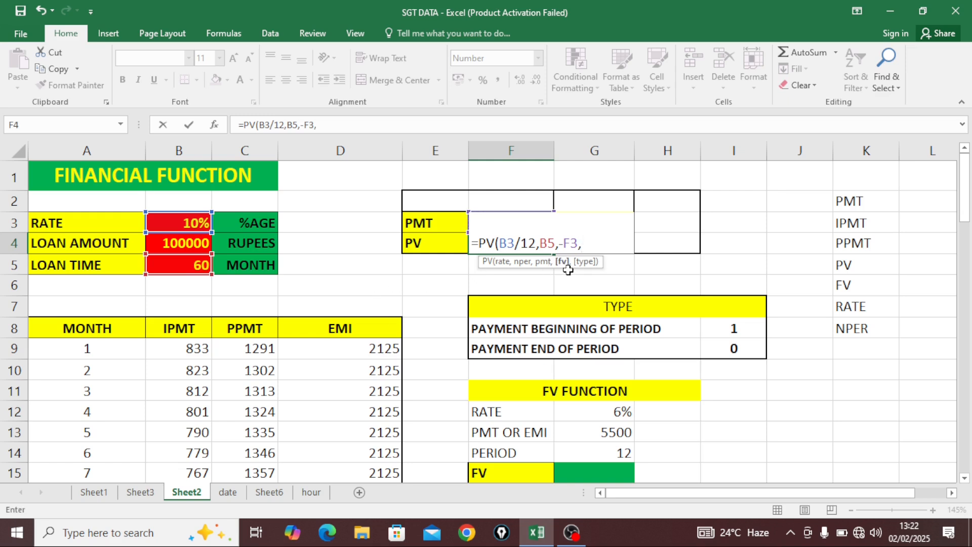
{"action": "type", "text": ","}
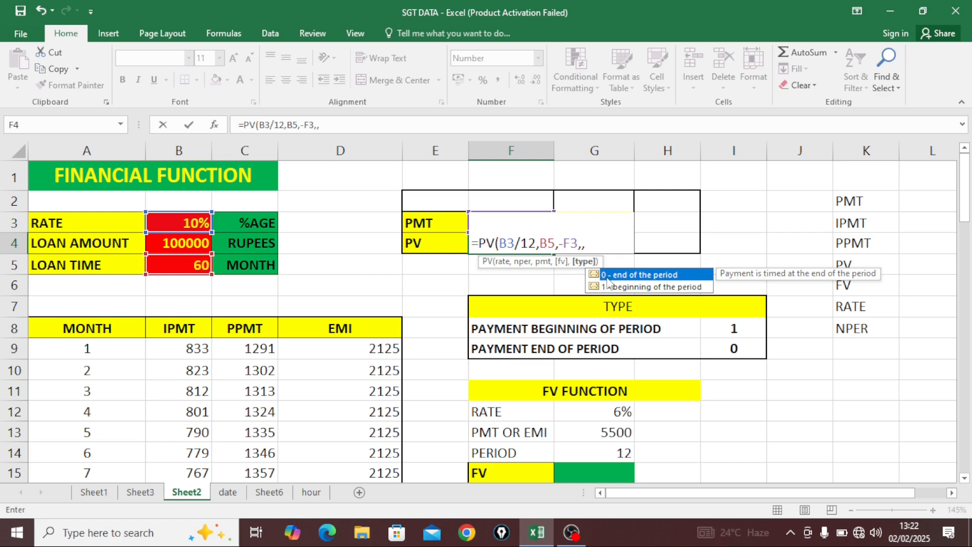
{"action": "type", "text": "0)"}
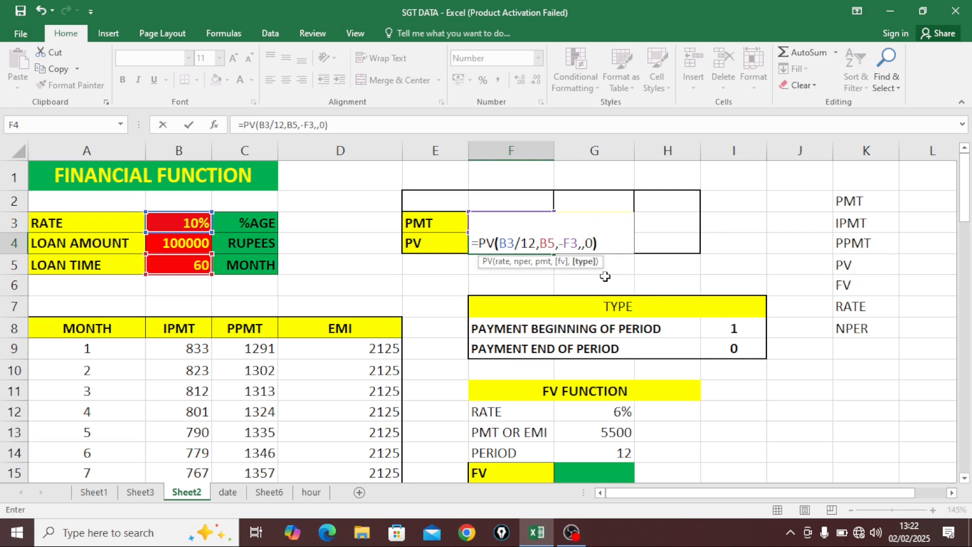
{"action": "key", "text": "Return"}
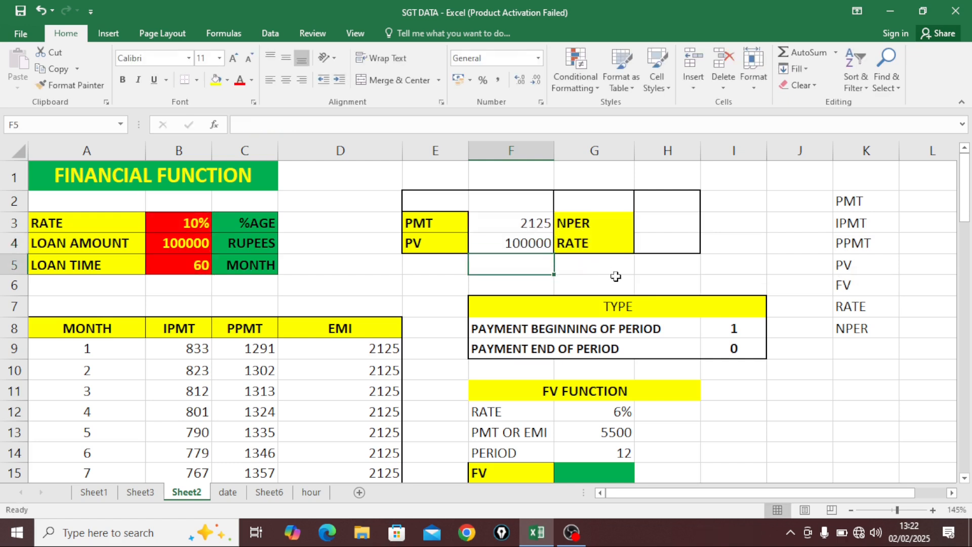
Step: Compare the PV result in F4 with the original loan amount in B4
{"action": "left_click", "coordinate": [535, 247]}
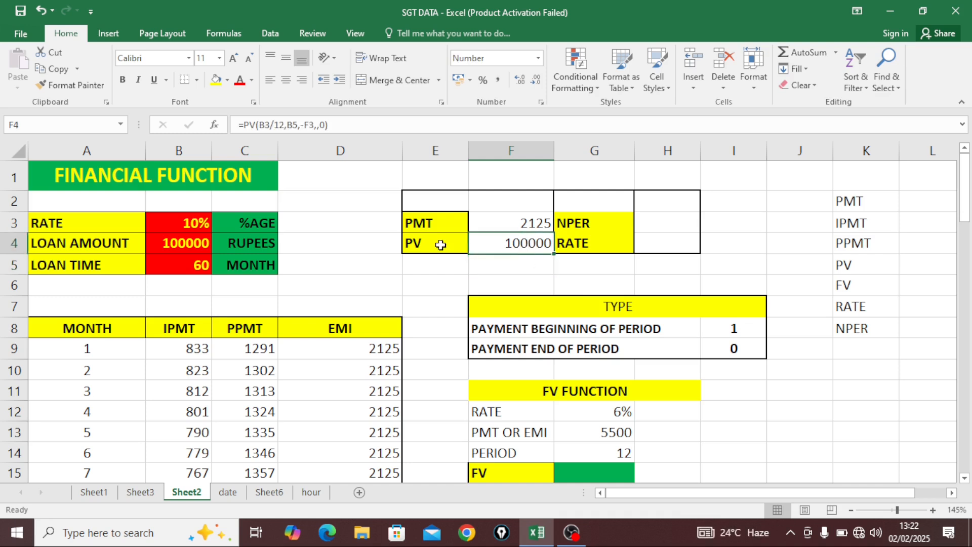
{"action": "left_click", "coordinate": [179, 250]}
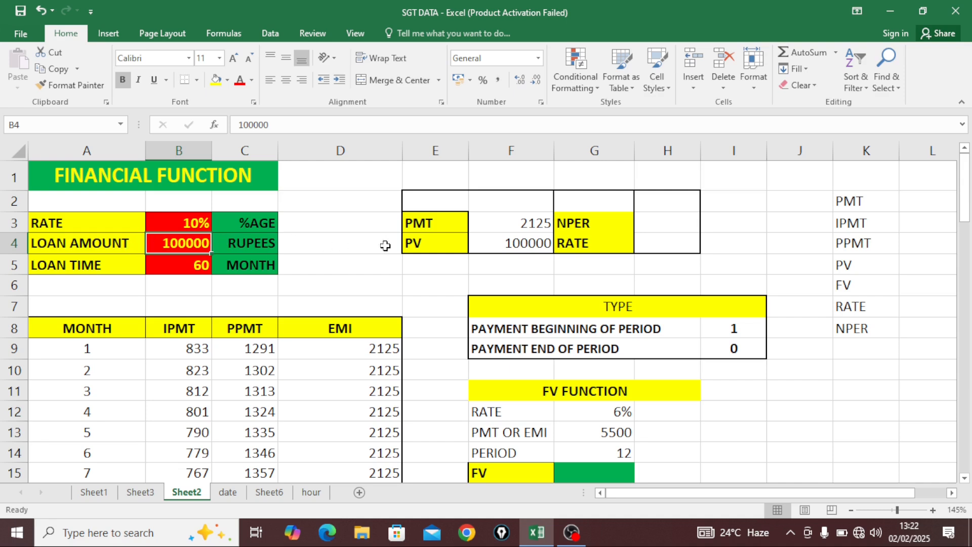
{"action": "left_click", "coordinate": [500, 245]}
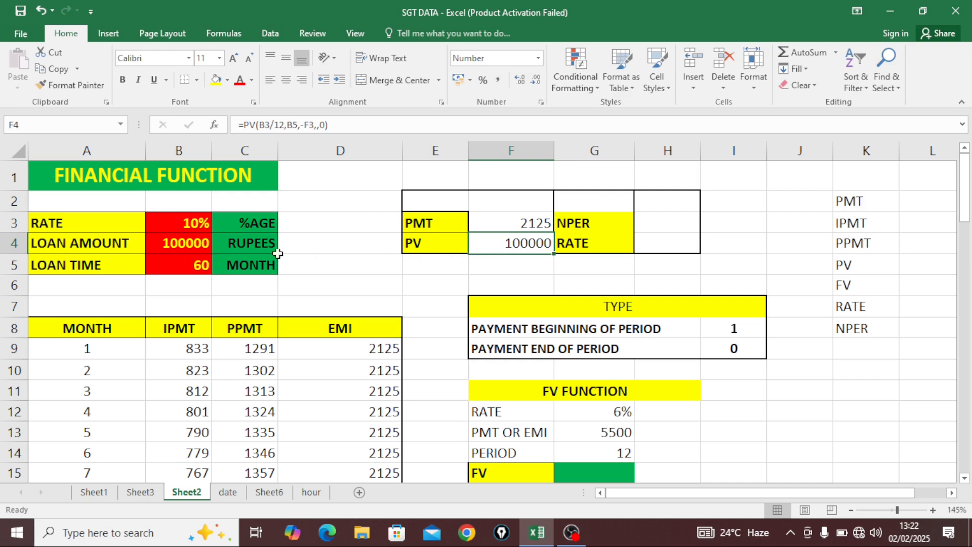
{"action": "left_click", "coordinate": [188, 244]}
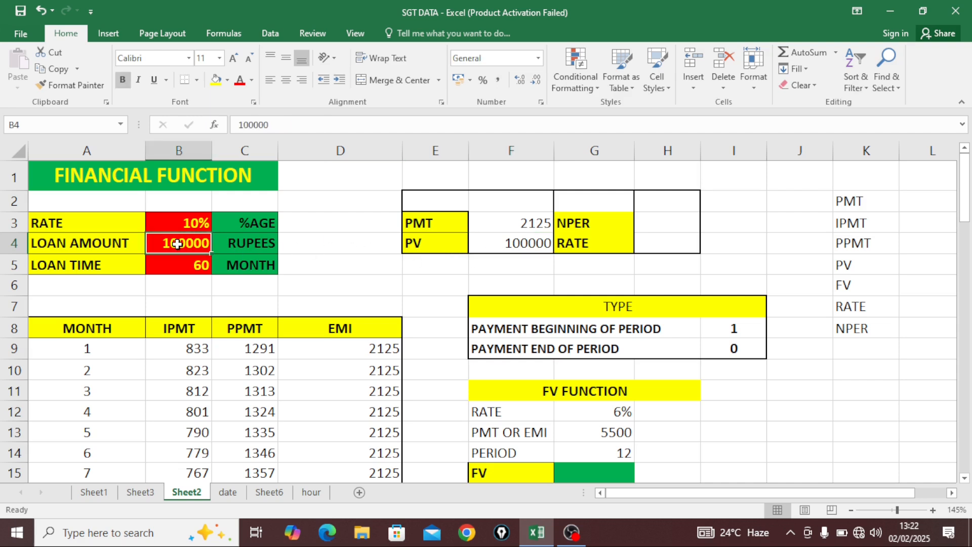
{"action": "left_click", "coordinate": [527, 242]}
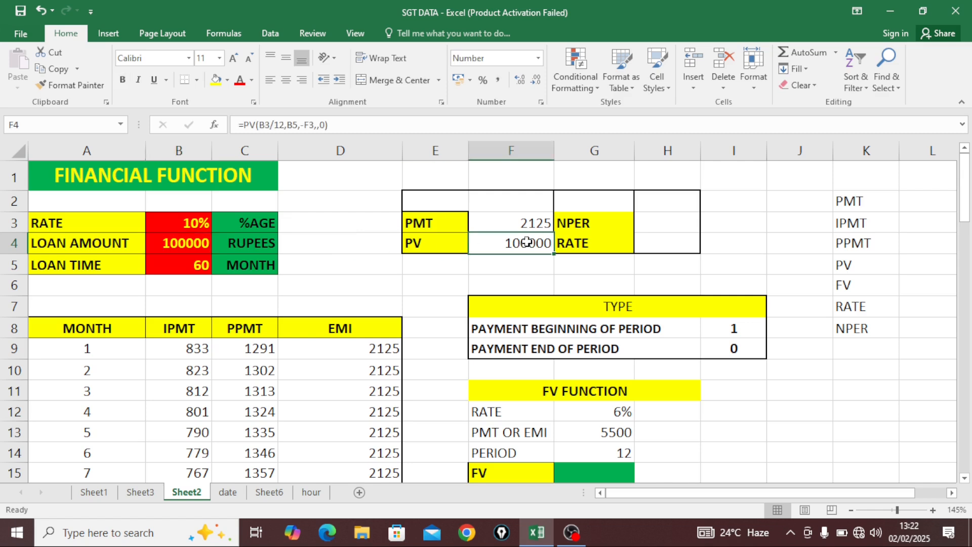
Step: Calculate the number of loan periods in H3 with the formula =NPER(B3/12,-F3,-B4,,0)
{"action": "left_click", "coordinate": [661, 218]}
{"action": "left_click", "coordinate": [167, 268]}
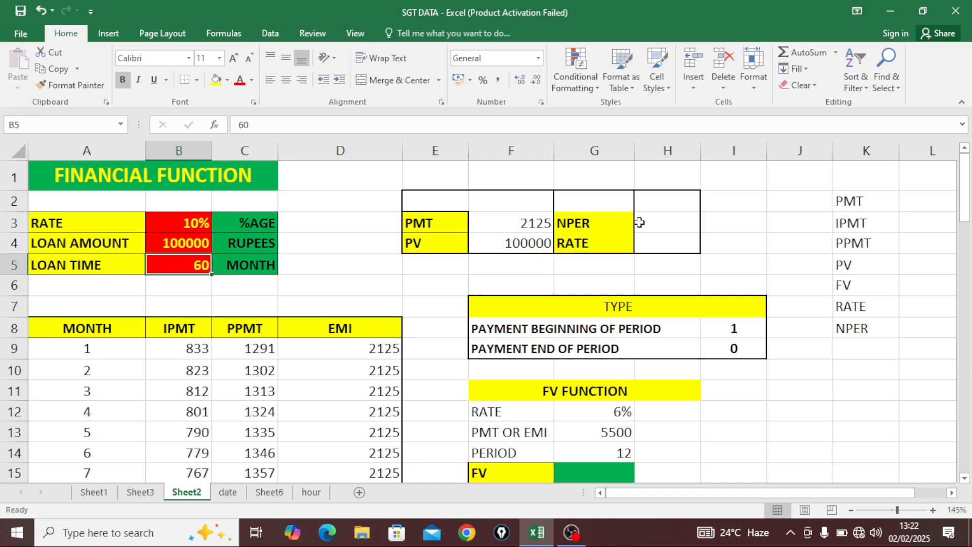
{"action": "left_click", "coordinate": [663, 222]}
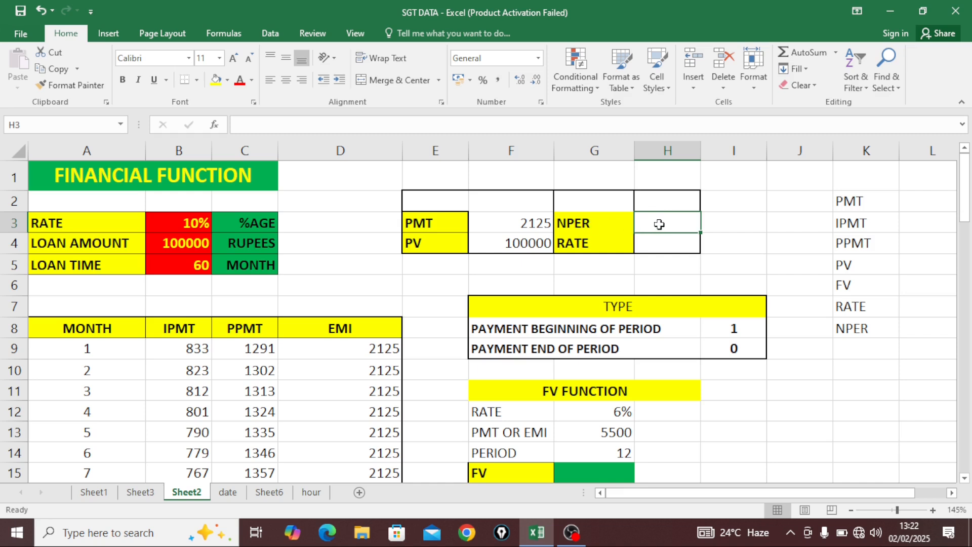
{"action": "type", "text": "="}
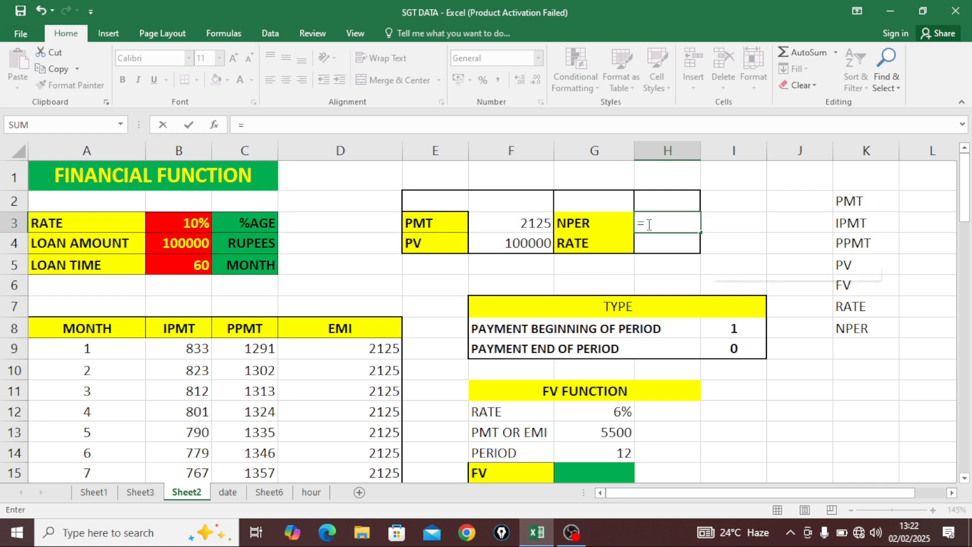
{"action": "type", "text": "NPER"}
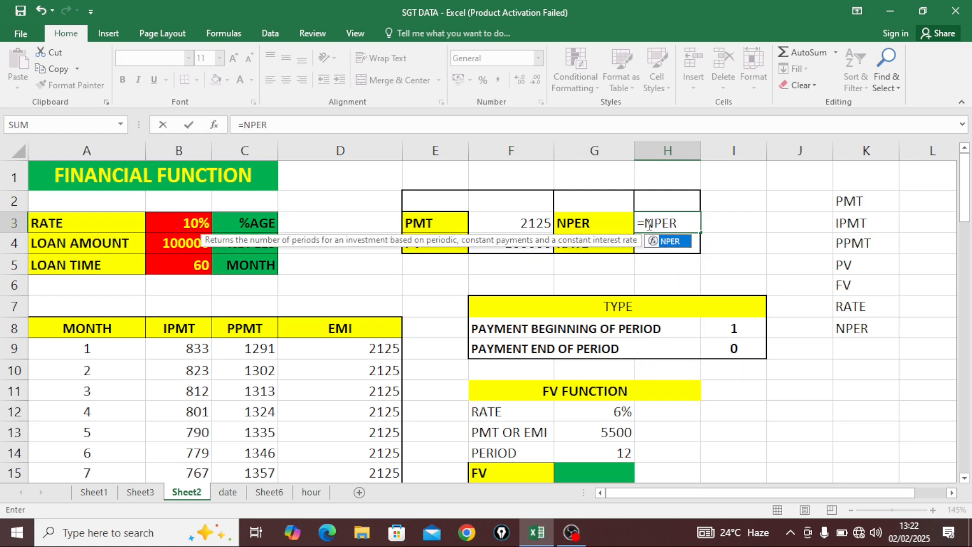
{"action": "type", "text": "("}
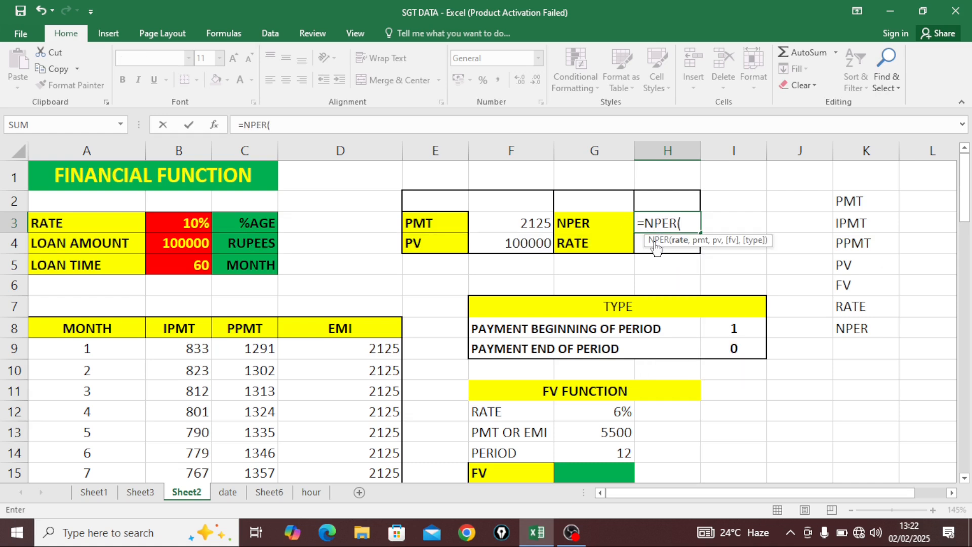
{"action": "left_click", "coordinate": [174, 221]}
{"action": "type", "text": "/12"}
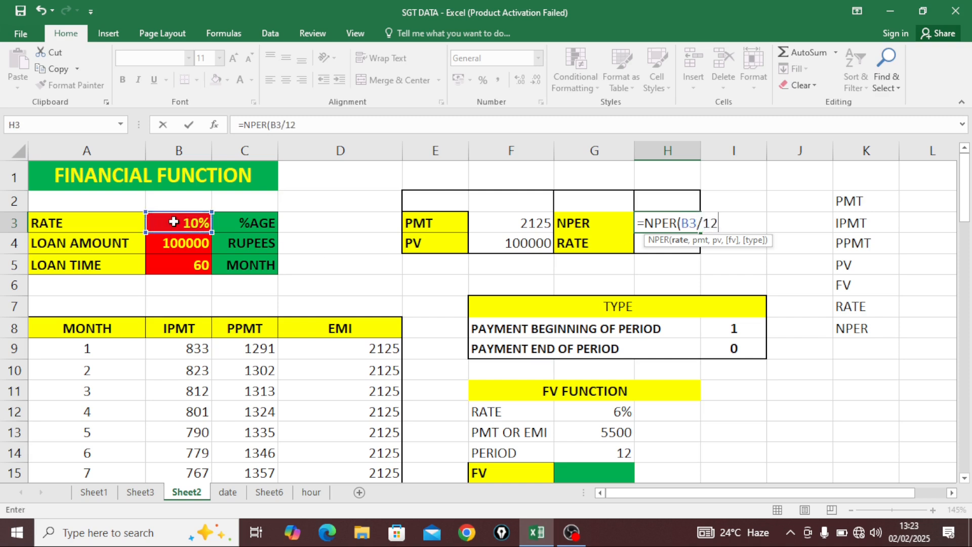
{"action": "type", "text": ",-"}
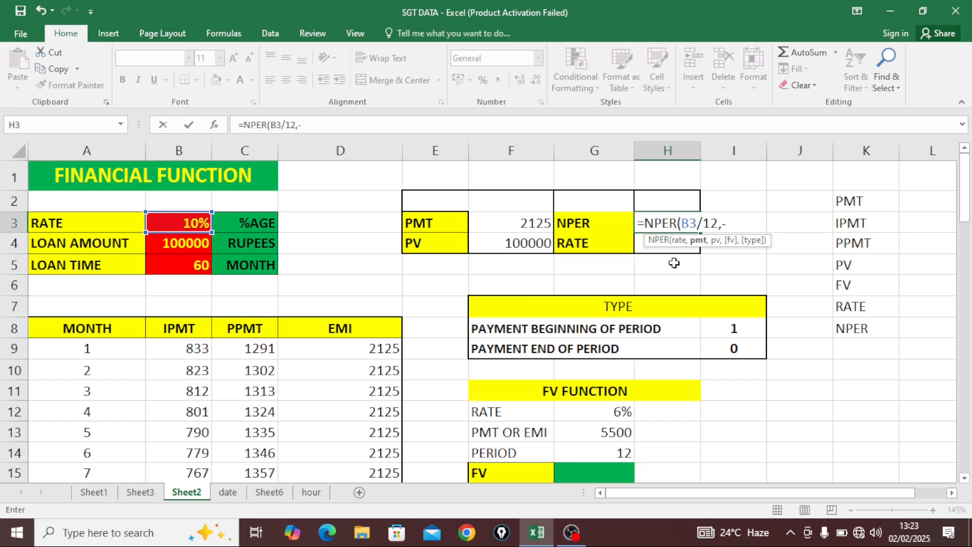
{"action": "left_click", "coordinate": [535, 224]}
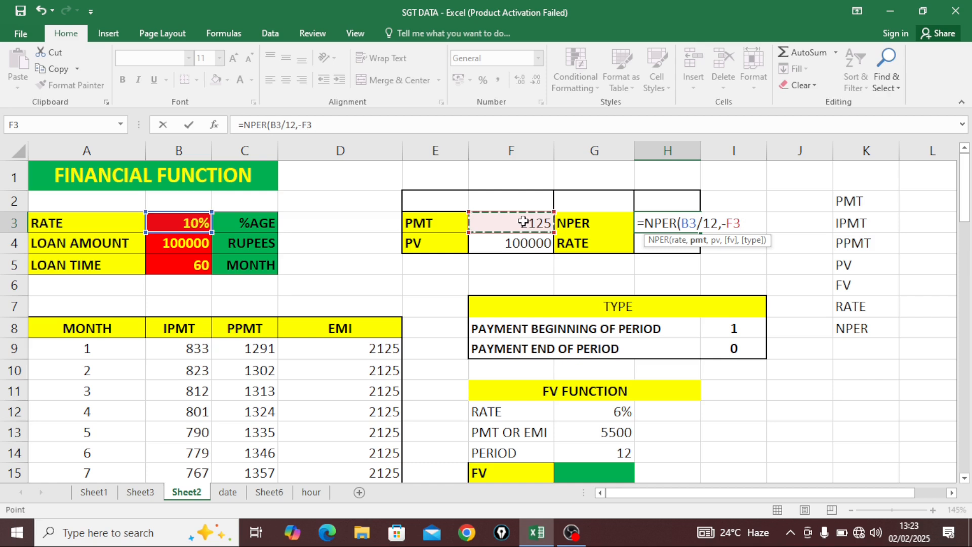
{"action": "type", "text": ","}
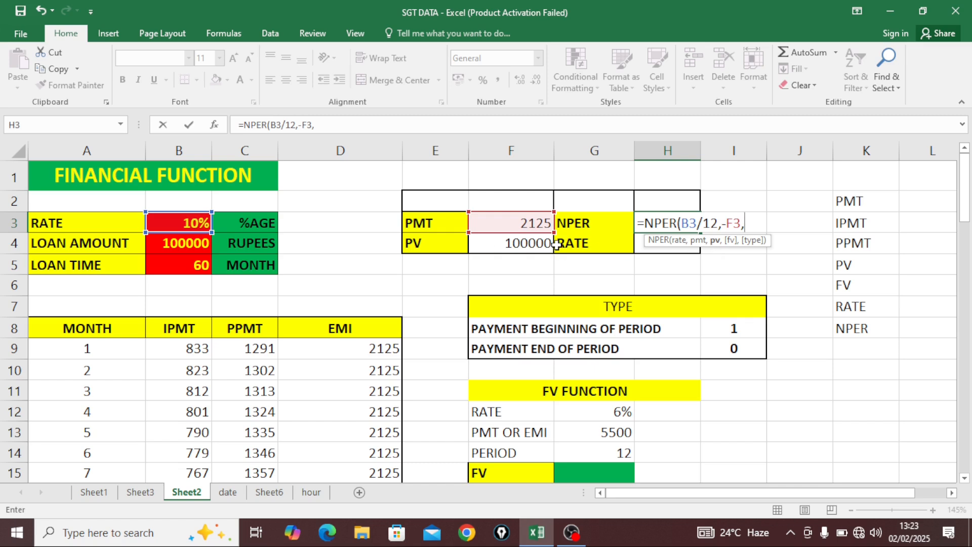
{"action": "type", "text": "-"}
{"action": "left_click", "coordinate": [170, 244]}
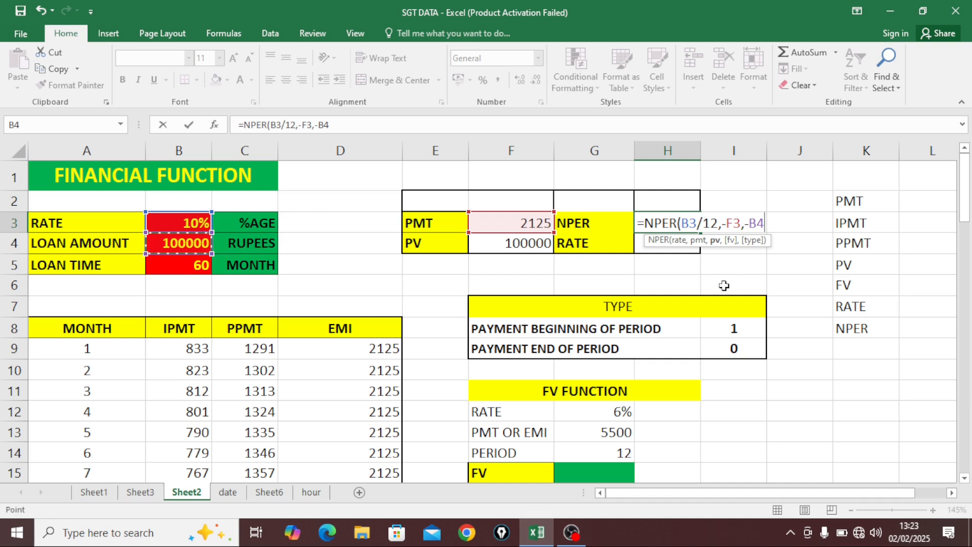
{"action": "type", "text": ","}
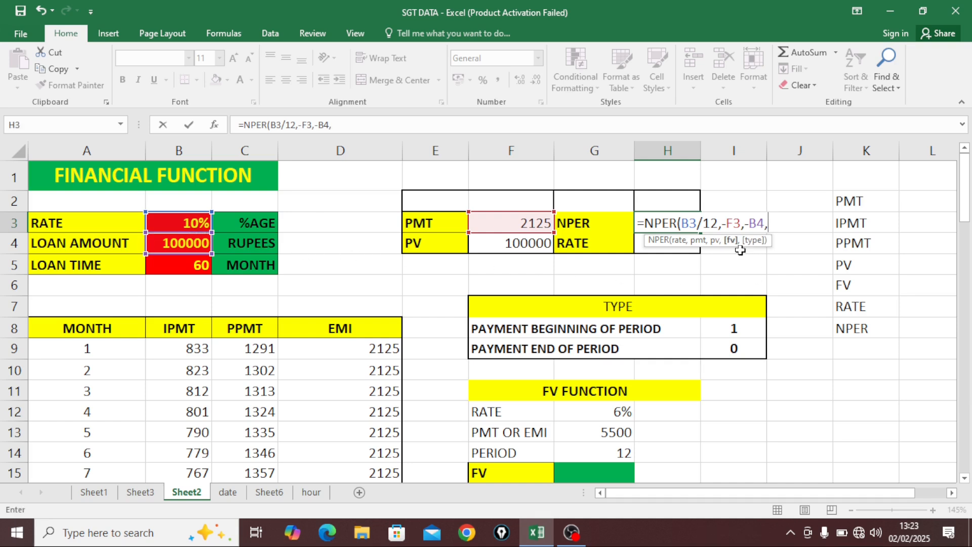
{"action": "type", "text": ","}
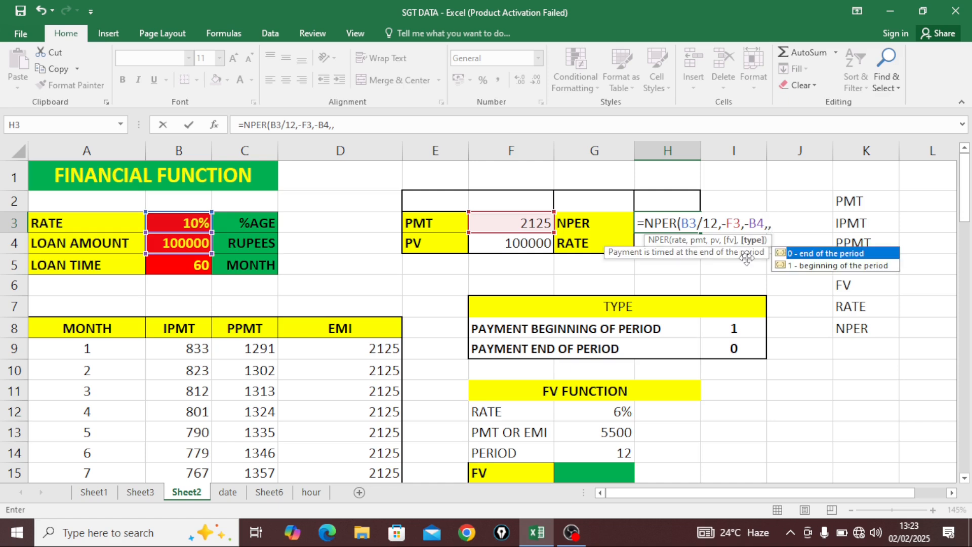
{"action": "type", "text": "0)"}
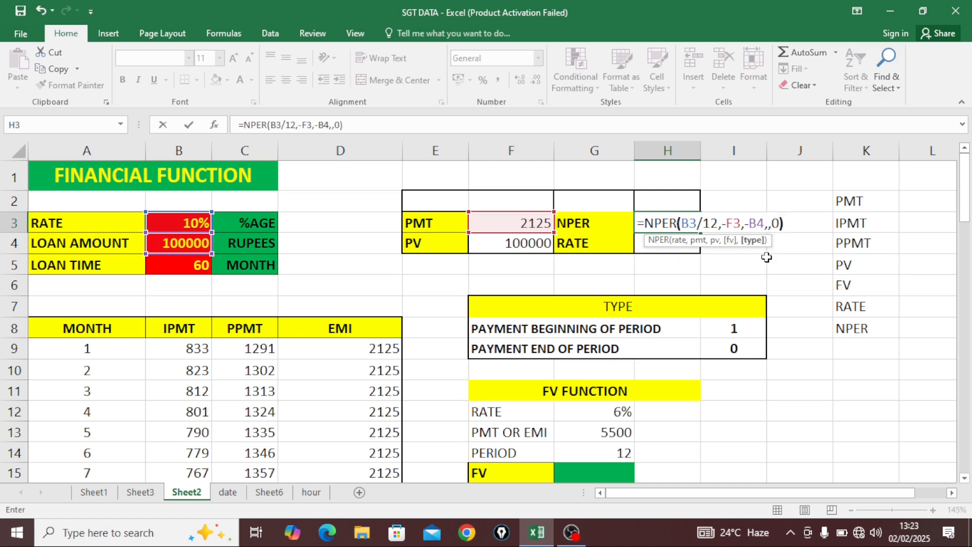
{"action": "key", "text": "Return"}
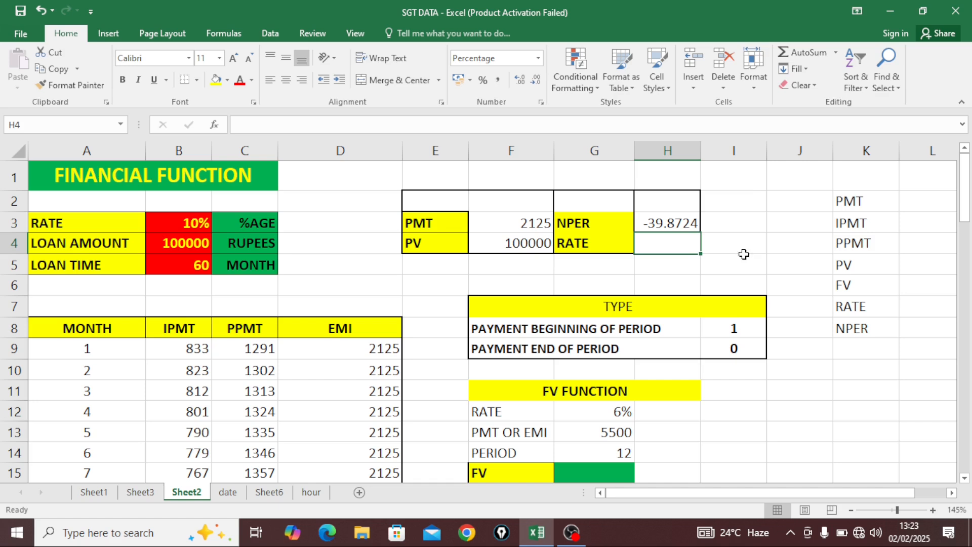
Step: Remove the minus sign before F3 in H3's formula so it reads =NPER(B3/12,F3,-B4,,0)
{"action": "left_click", "coordinate": [679, 224]}
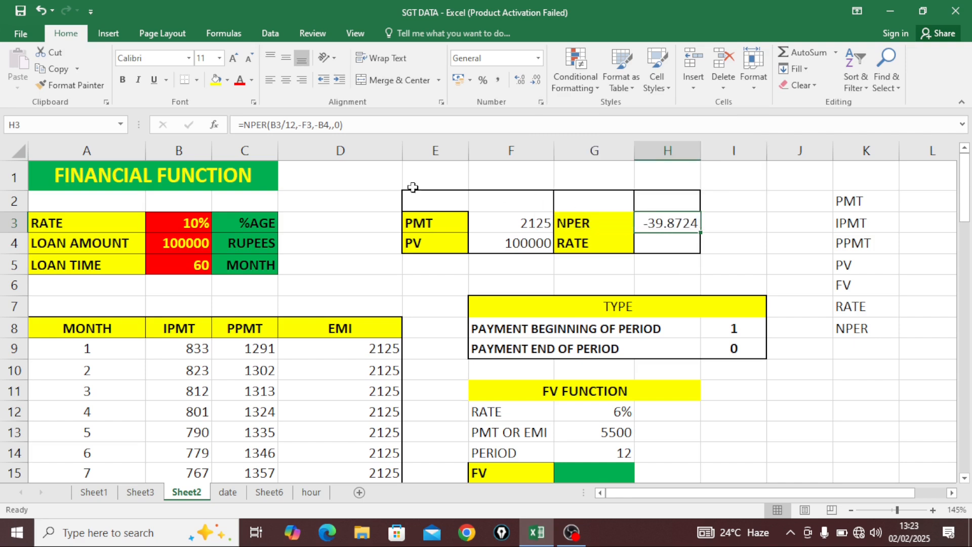
{"action": "left_click", "coordinate": [302, 125]}
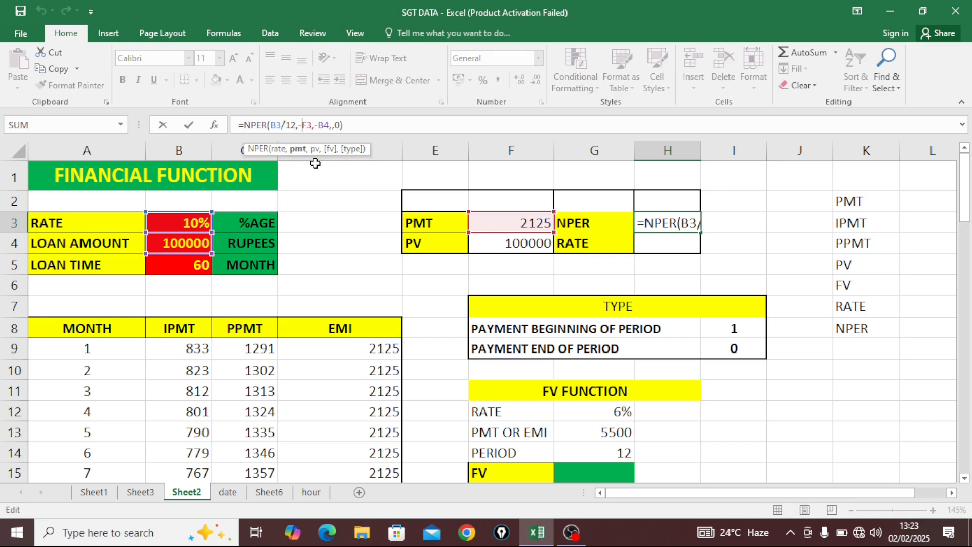
{"action": "key", "text": "BackSpace"}
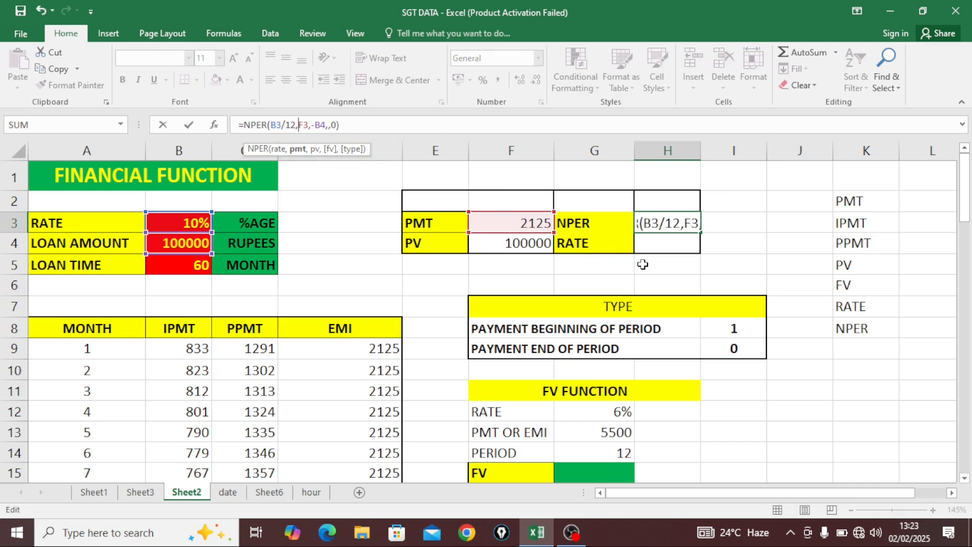
{"action": "key", "text": "Return"}
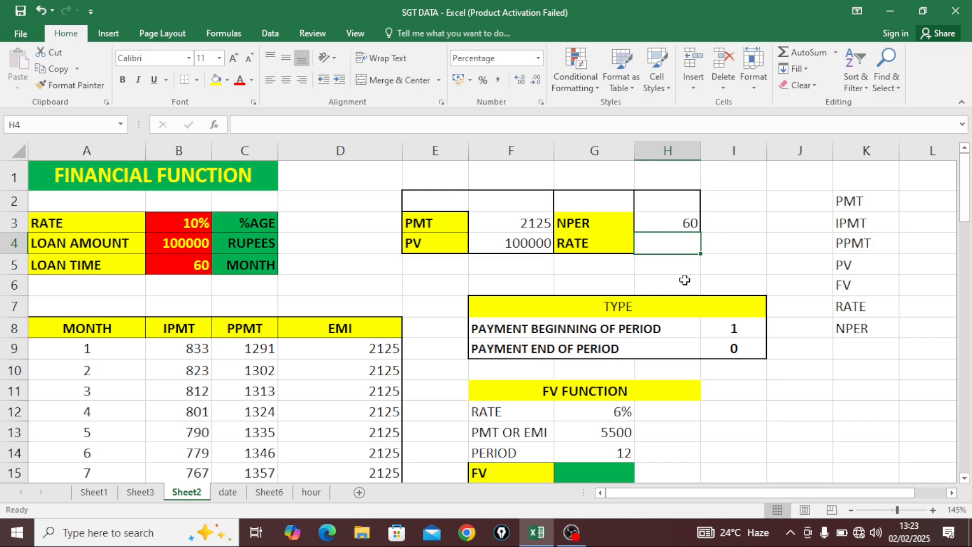
Step: Review the corrected NPER formula and its result in H3
{"action": "left_click", "coordinate": [677, 228]}
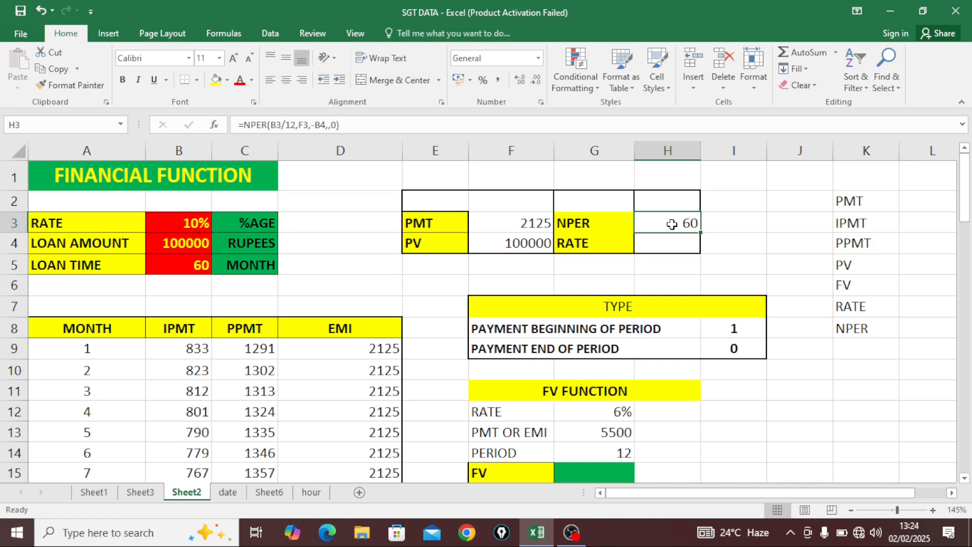
{"action": "left_click", "coordinate": [666, 241]}
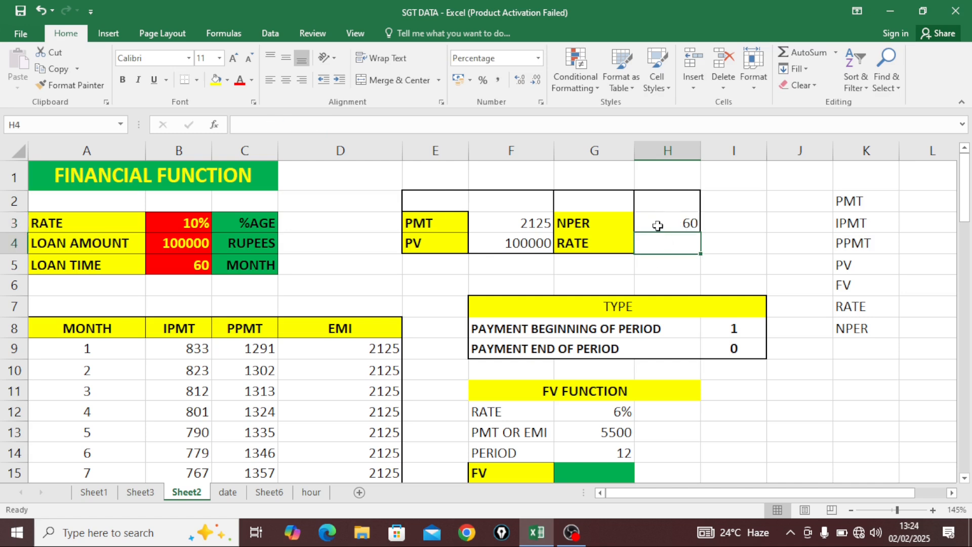
{"action": "left_click", "coordinate": [657, 225]}
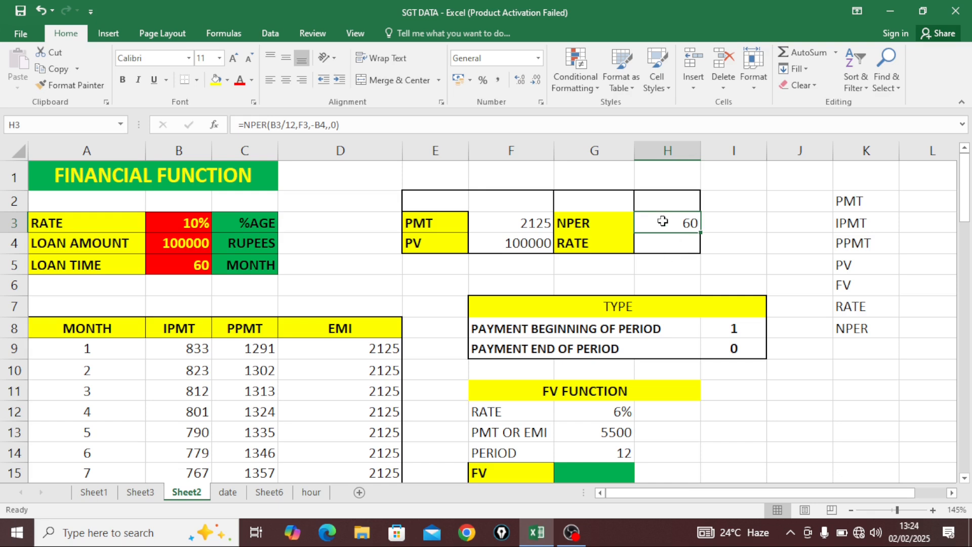
{"action": "left_click", "coordinate": [610, 224]}
{"action": "left_click", "coordinate": [703, 227]}
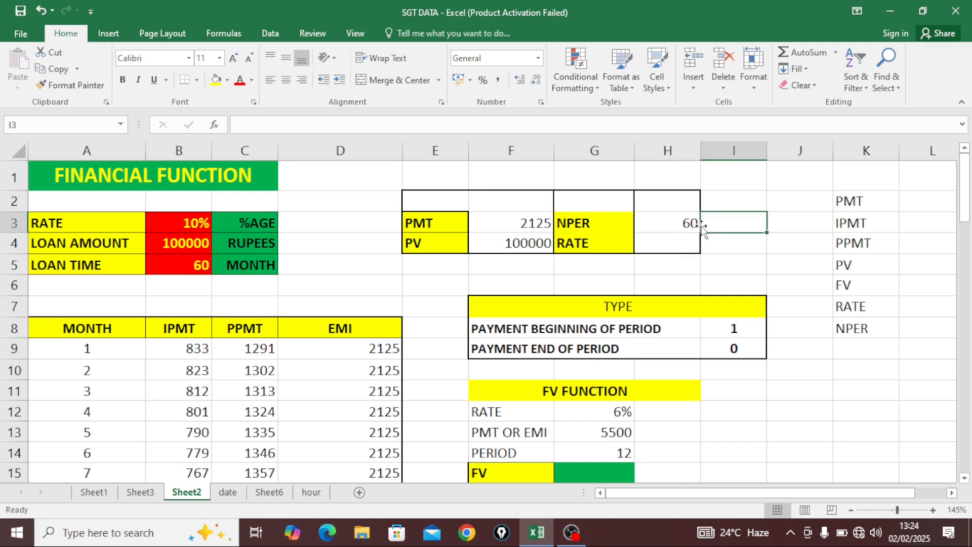
Step: Enter the formula =RATE(B5,F3,-B4,,0) in H4 to calculate the loan's interest rate per period
{"action": "left_click", "coordinate": [667, 244]}
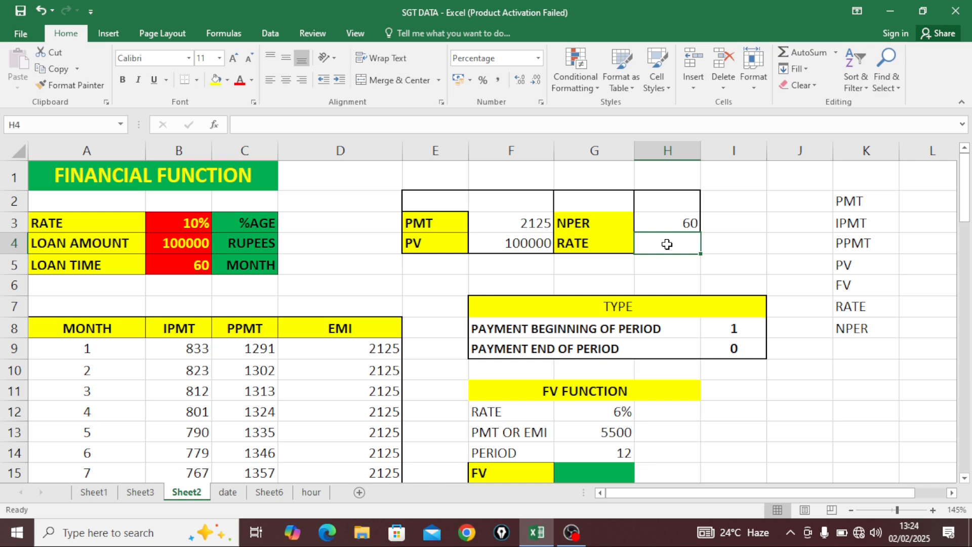
{"action": "type", "text": "="}
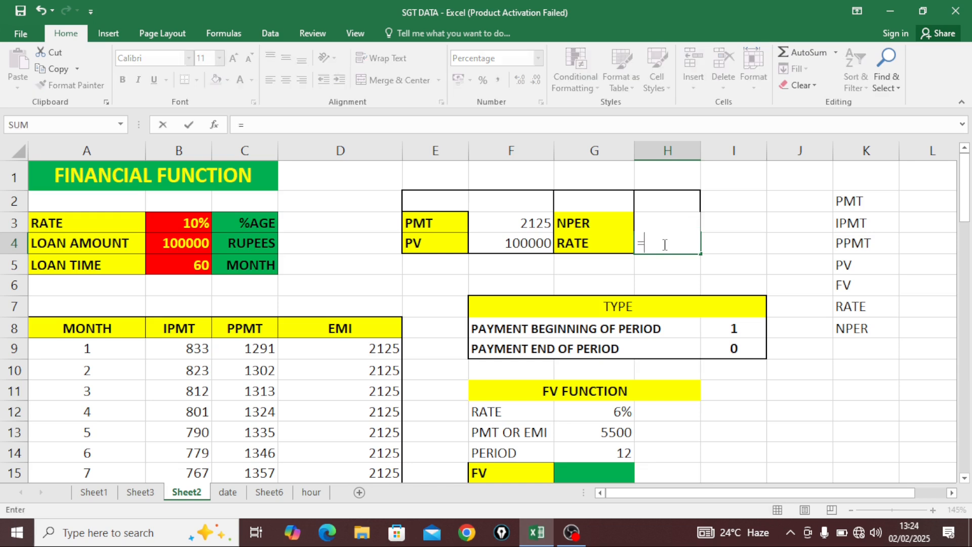
{"action": "type", "text": "RATE"}
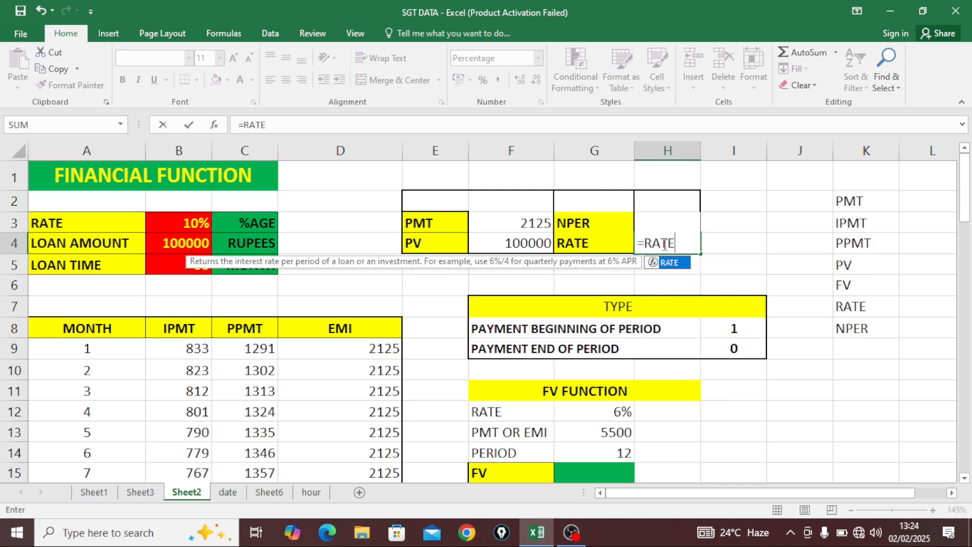
{"action": "type", "text": "("}
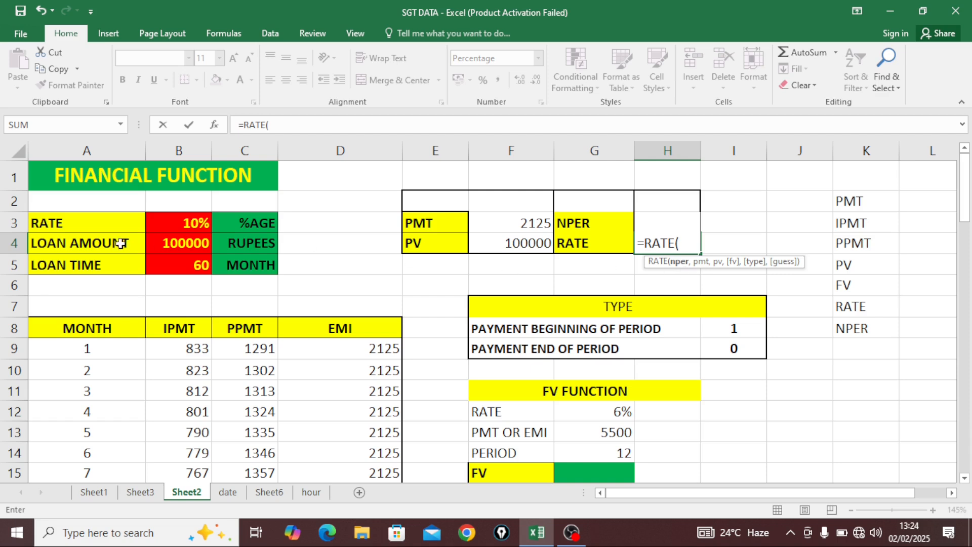
{"action": "left_click", "coordinate": [173, 269]}
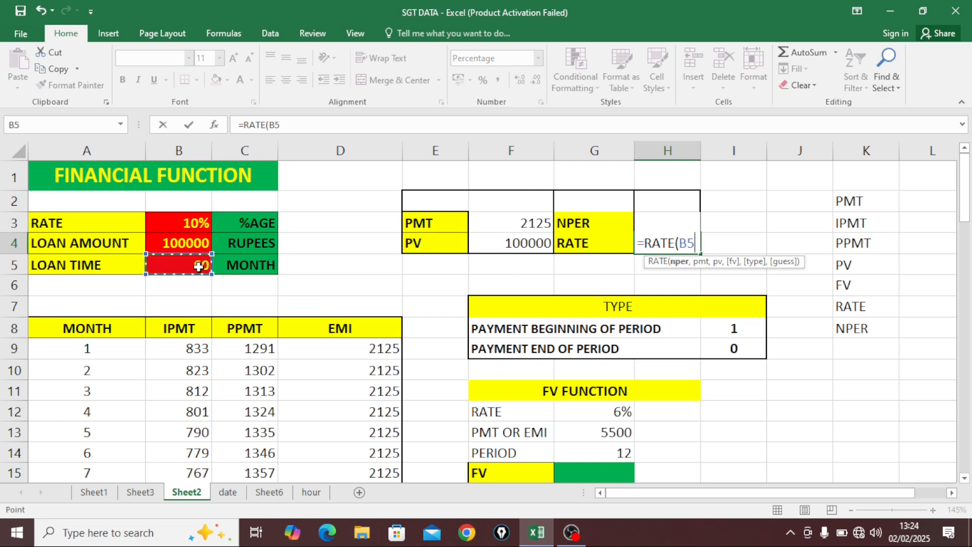
{"action": "type", "text": ","}
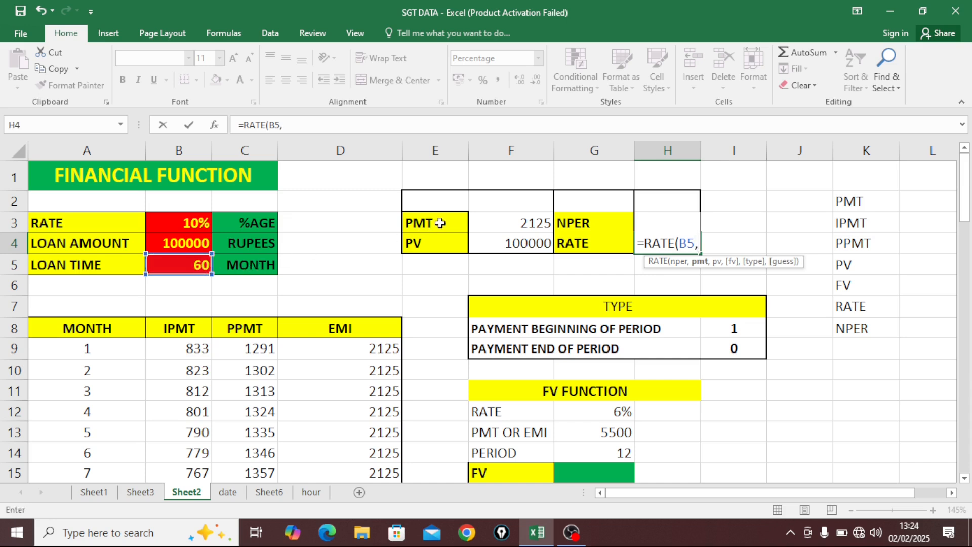
{"action": "left_click", "coordinate": [516, 225]}
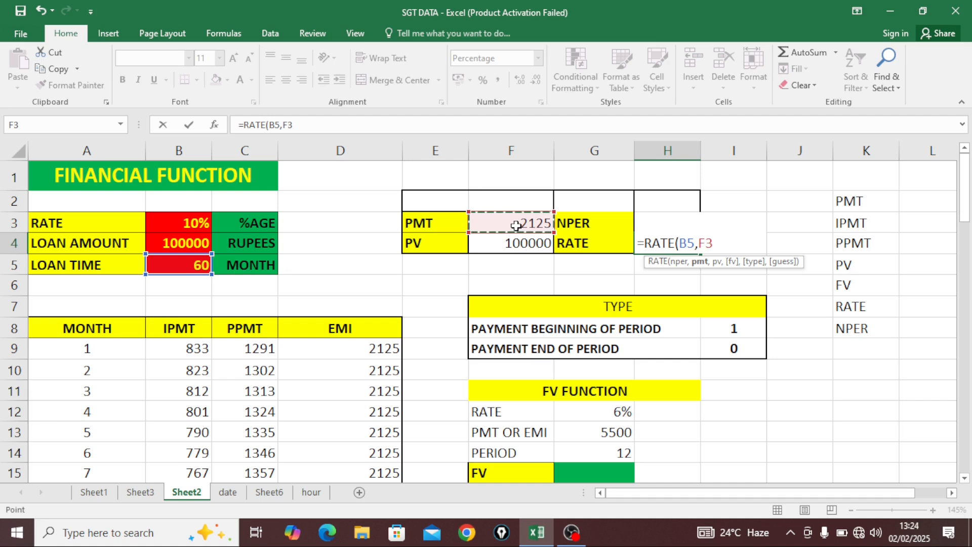
{"action": "type", "text": ","}
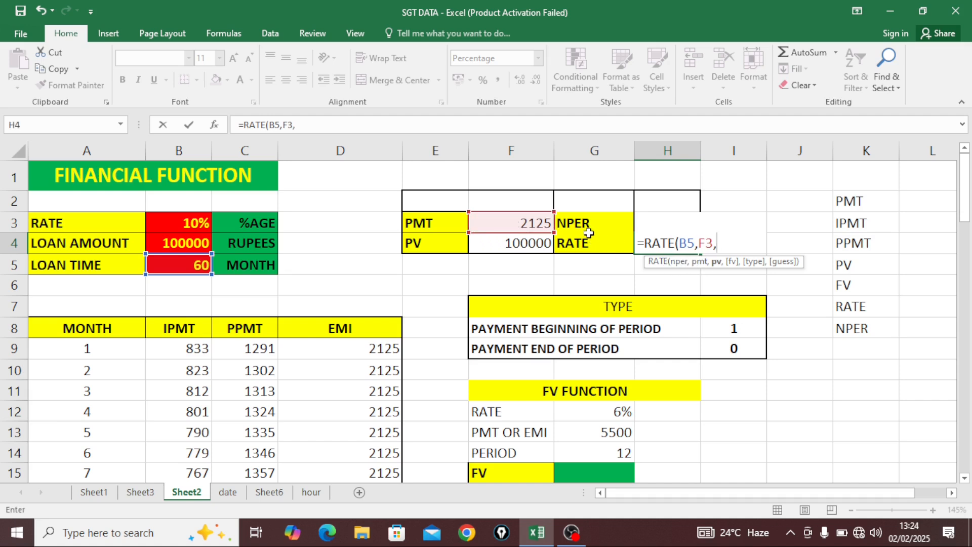
{"action": "type", "text": "-"}
{"action": "left_click", "coordinate": [188, 240]}
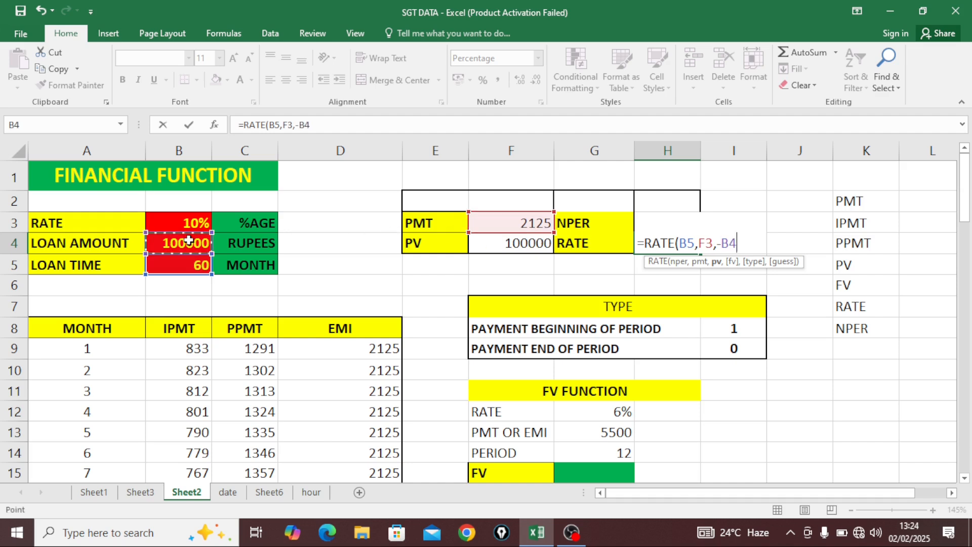
{"action": "type", "text": ","}
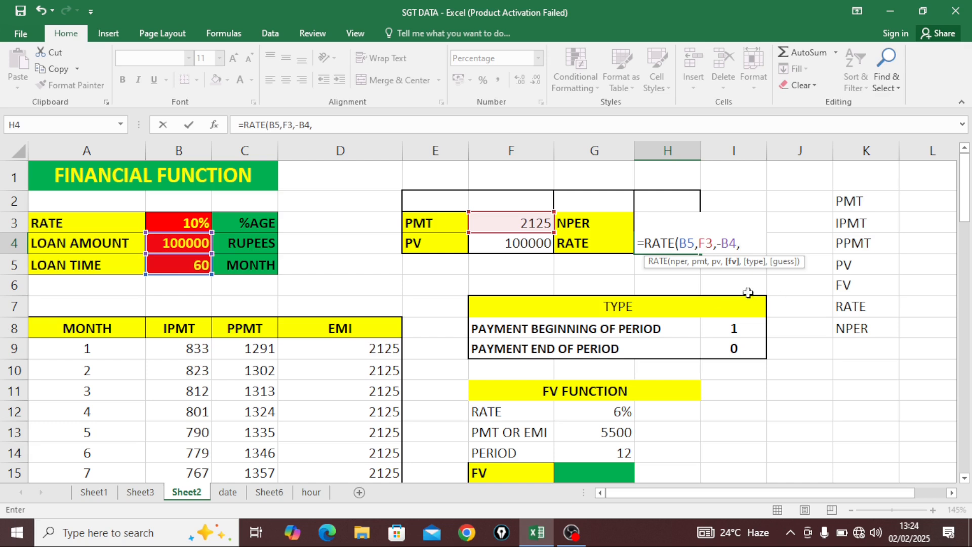
{"action": "type", "text": ","}
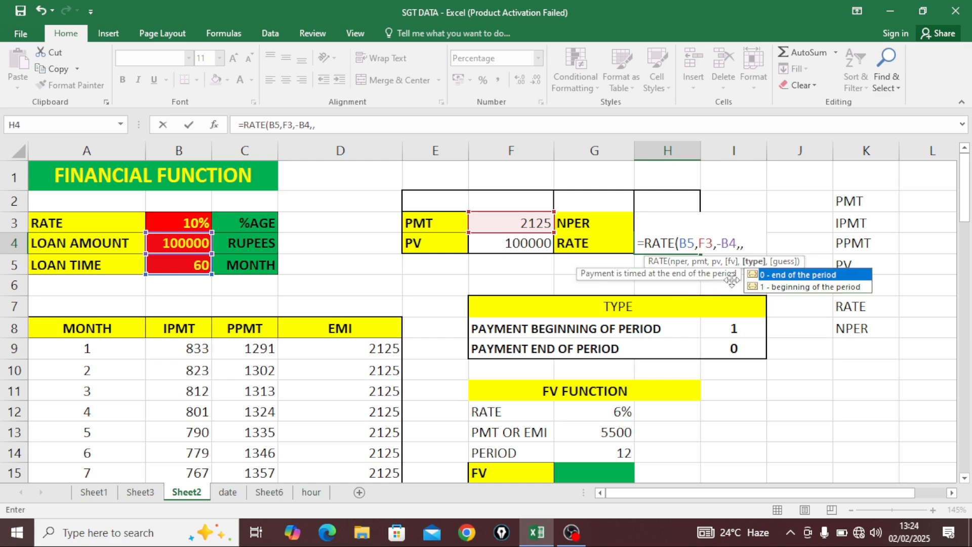
{"action": "type", "text": "0)"}
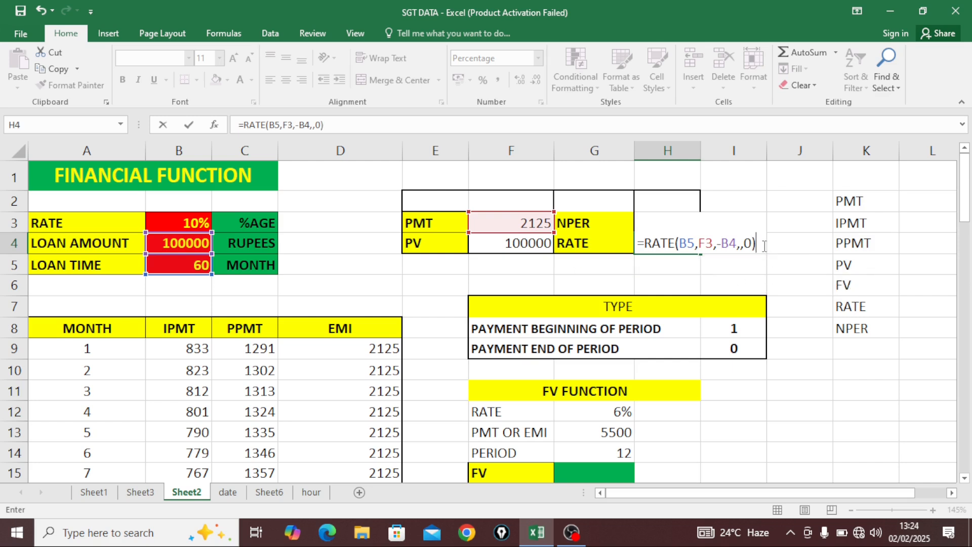
Step: Multiply the RATE formula in H4 by 12 to make it an annual rate
{"action": "left_click", "coordinate": [332, 125]}
{"action": "type", "text": "*12"}
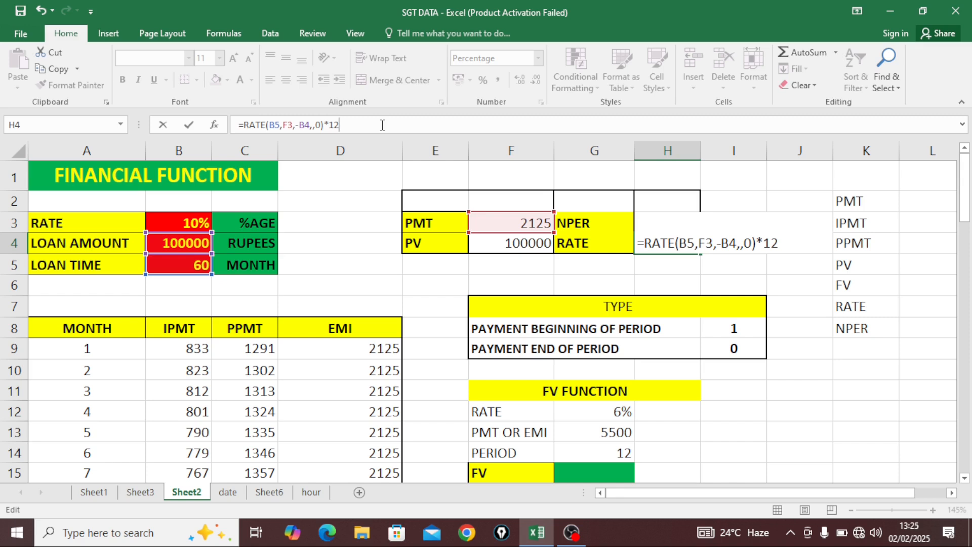
{"action": "key", "text": "Return"}
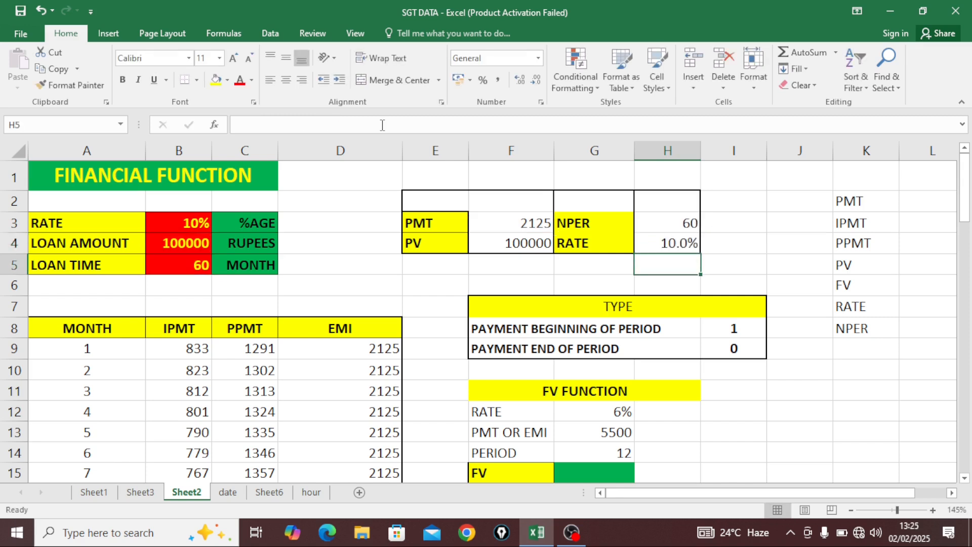
Step: Display the rate in H4 without decimals and compare it with the original loan rate in B3
{"action": "left_click", "coordinate": [658, 246]}
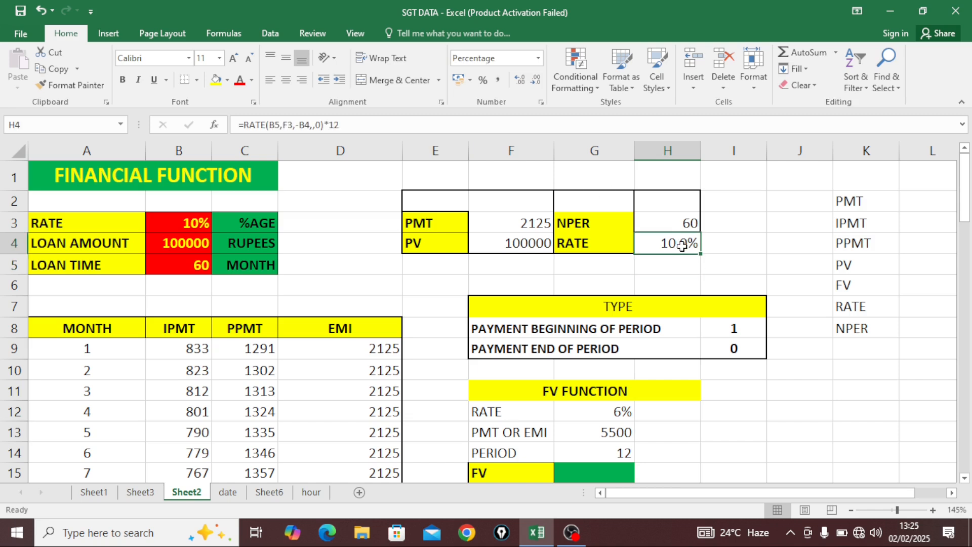
{"action": "left_click", "coordinate": [196, 227]}
{"action": "left_click", "coordinate": [683, 244]}
{"action": "left_click", "coordinate": [162, 269]}
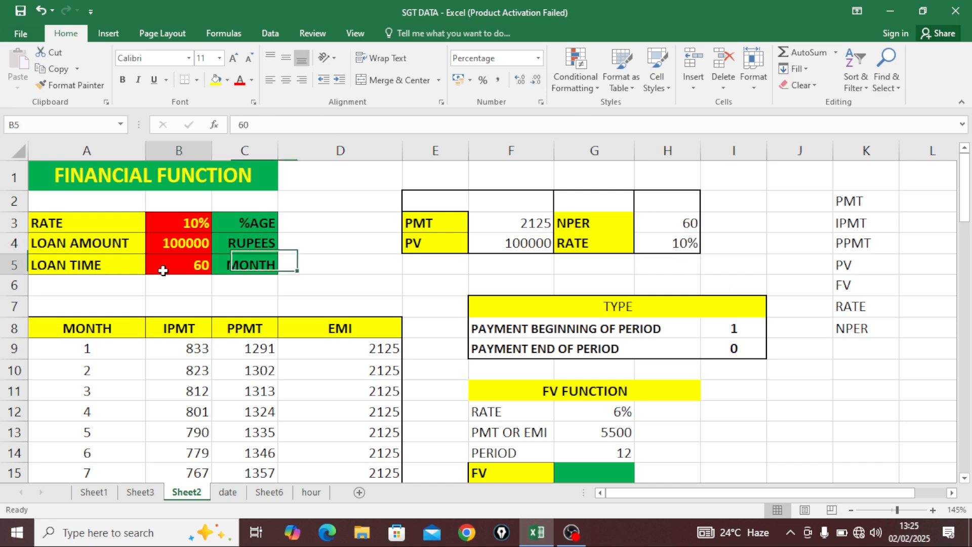
{"action": "left_click", "coordinate": [179, 221]}
{"action": "left_click", "coordinate": [670, 248]}
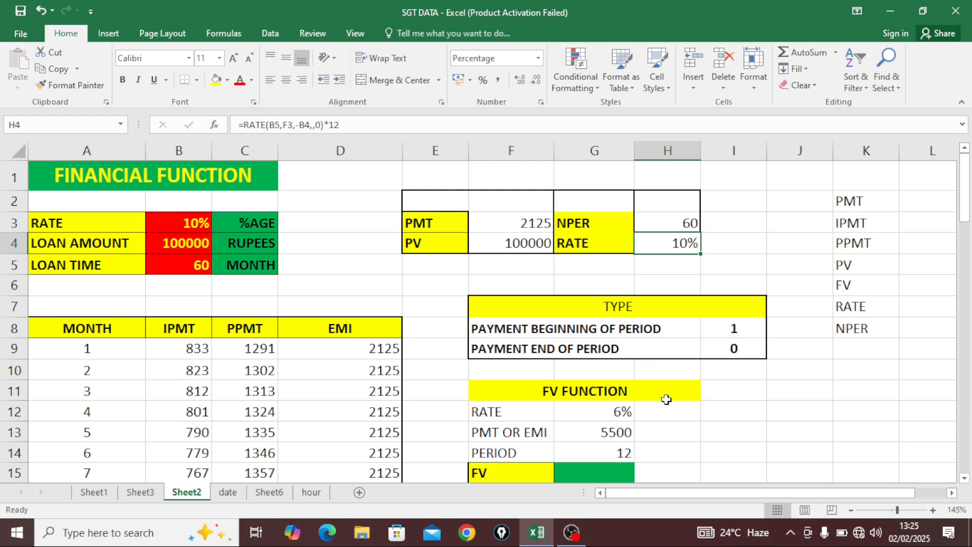
Step: Examine the rate, payment and period inputs of the FV FUNCTION table in G12:G14 and its FV cell G15
{"action": "scroll", "coordinate": [660, 398], "scroll_direction": "down", "scroll_amount": 1}
{"action": "left_click", "coordinate": [527, 401]}
{"action": "left_click", "coordinate": [618, 401]}
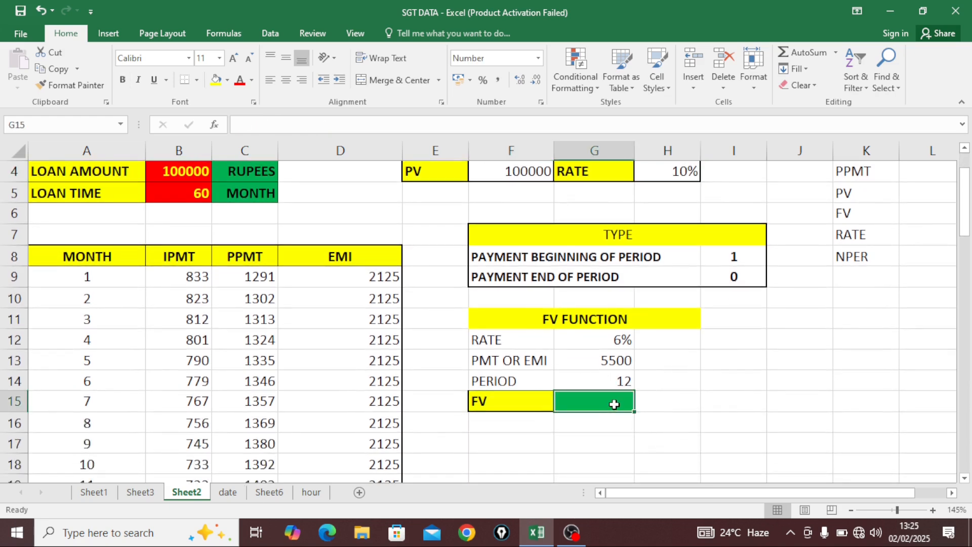
{"action": "left_click_drag", "start_coordinate": [504, 321], "coordinate": [592, 371]}
{"action": "left_click", "coordinate": [666, 362]}
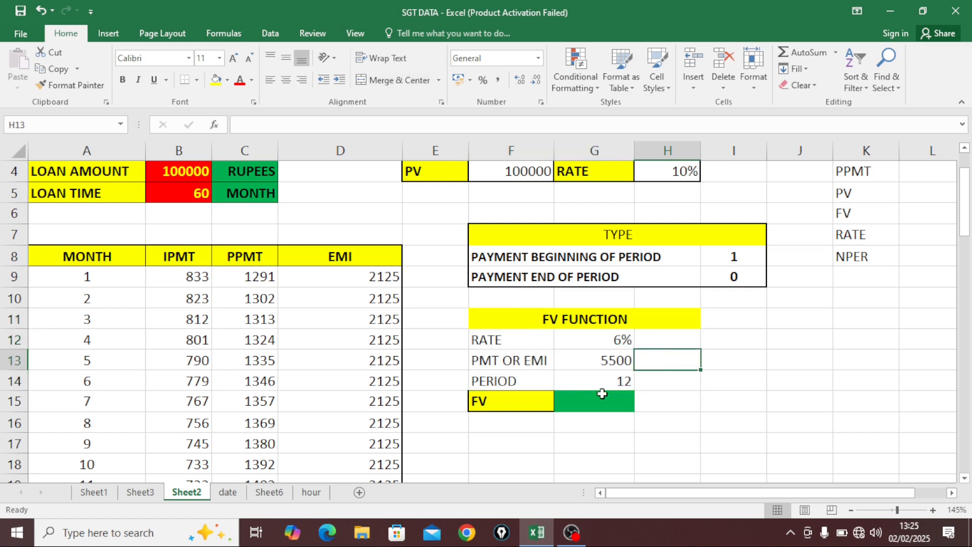
{"action": "left_click", "coordinate": [602, 363]}
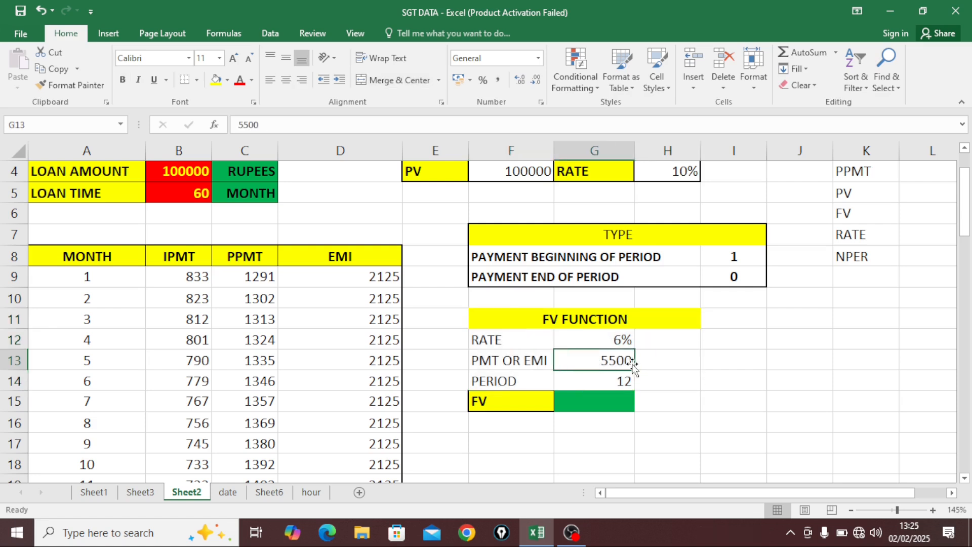
{"action": "scroll", "coordinate": [605, 361], "scroll_direction": "down", "scroll_amount": 1}
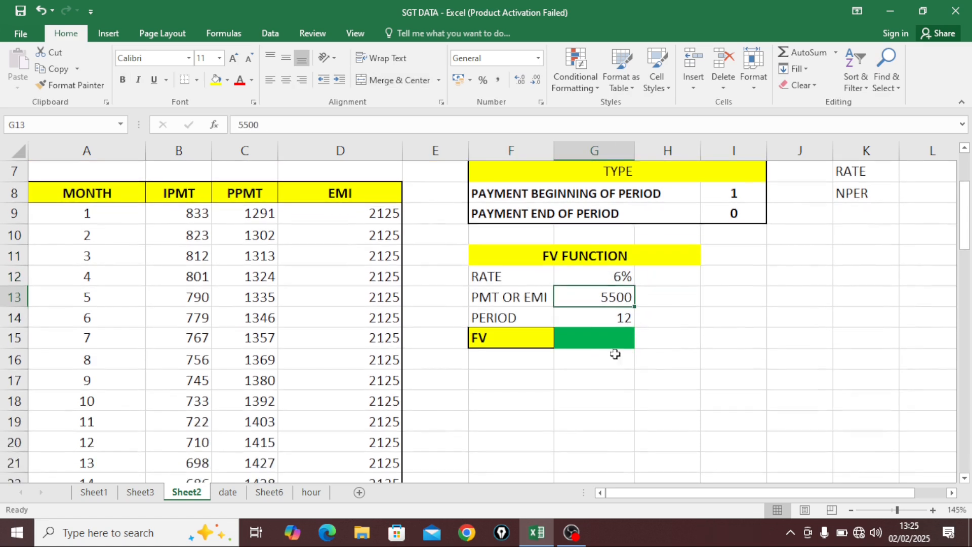
{"action": "left_click", "coordinate": [593, 320]}
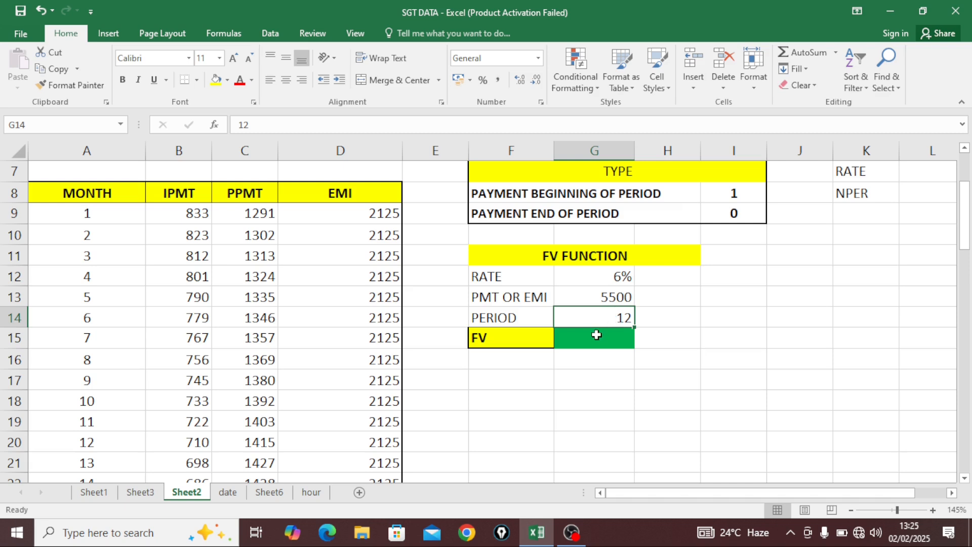
Step: Enter 66000 in J13 as the total of the payments over the period
{"action": "left_click", "coordinate": [758, 311]}
{"action": "left_click", "coordinate": [787, 294]}
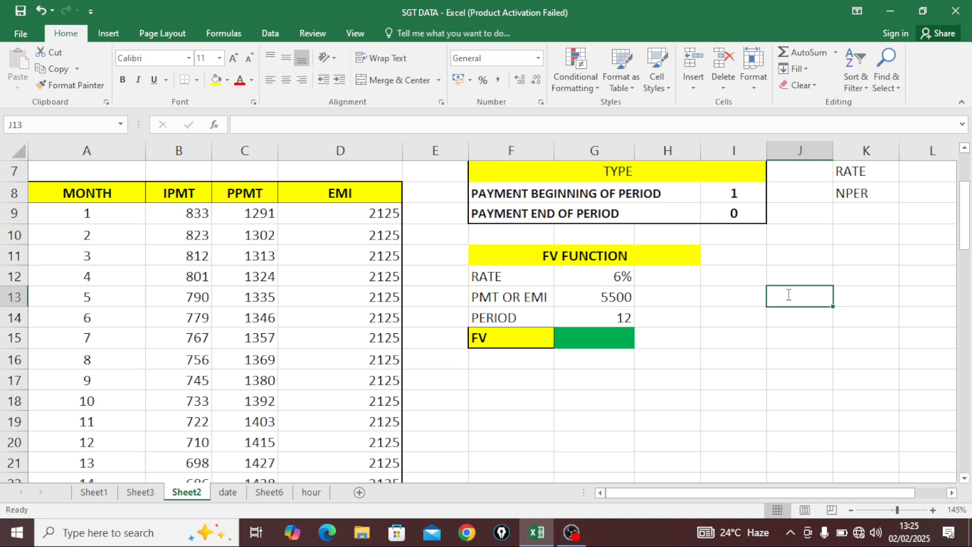
{"action": "type", "text": "66000"}
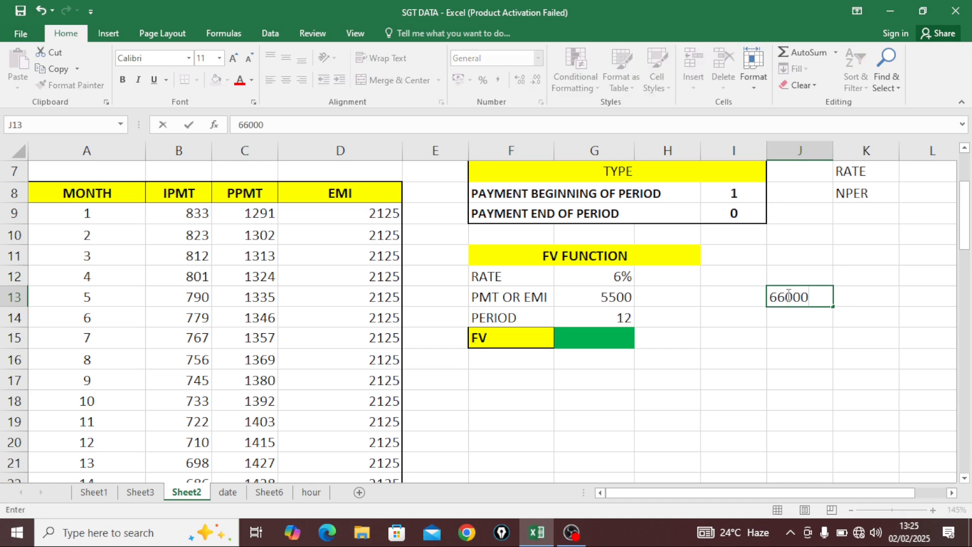
{"action": "left_click", "coordinate": [788, 348]}
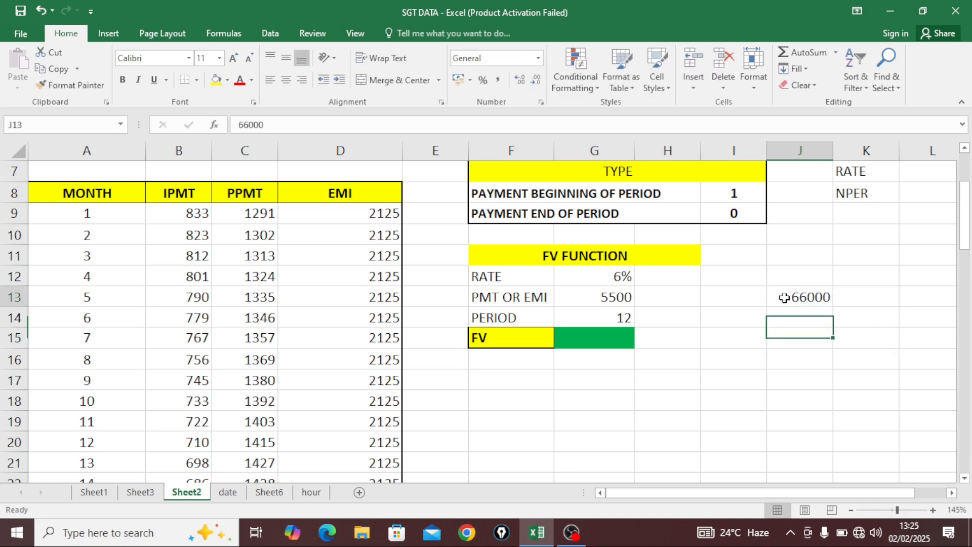
{"action": "left_click", "coordinate": [785, 301]}
Step: Start an FV formula in G15 with G12/12 as the monthly rate and G14 as the number of periods
{"action": "left_click", "coordinate": [591, 336]}
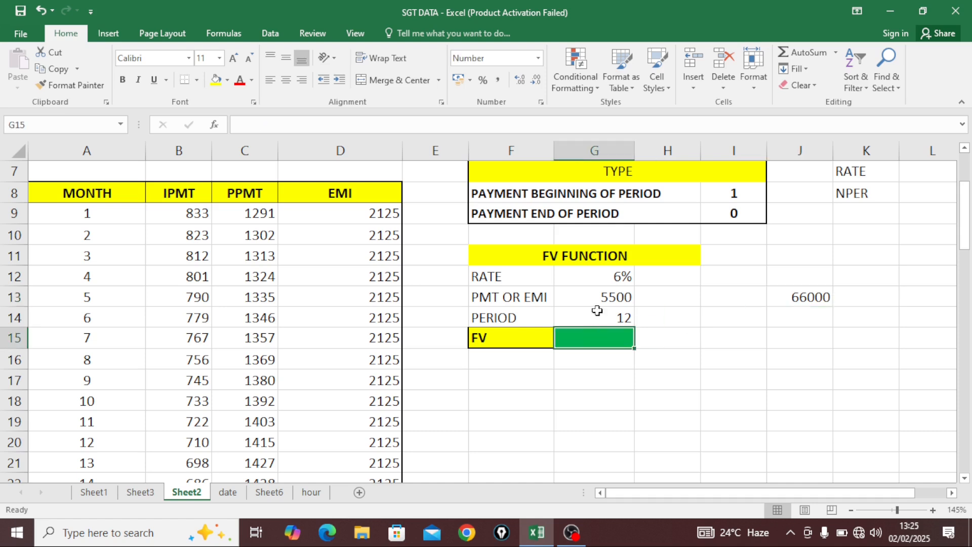
{"action": "left_click", "coordinate": [603, 278]}
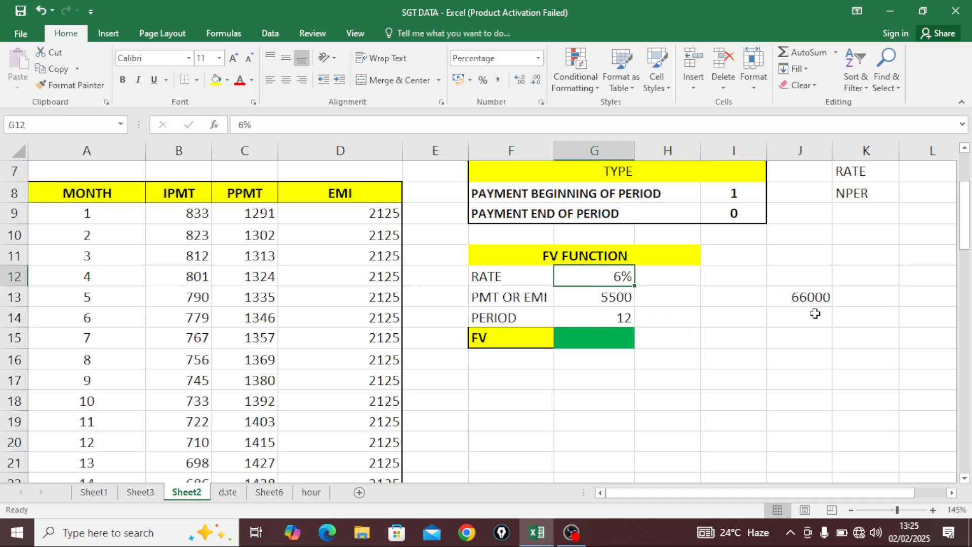
{"action": "left_click", "coordinate": [591, 319]}
{"action": "left_click", "coordinate": [595, 339]}
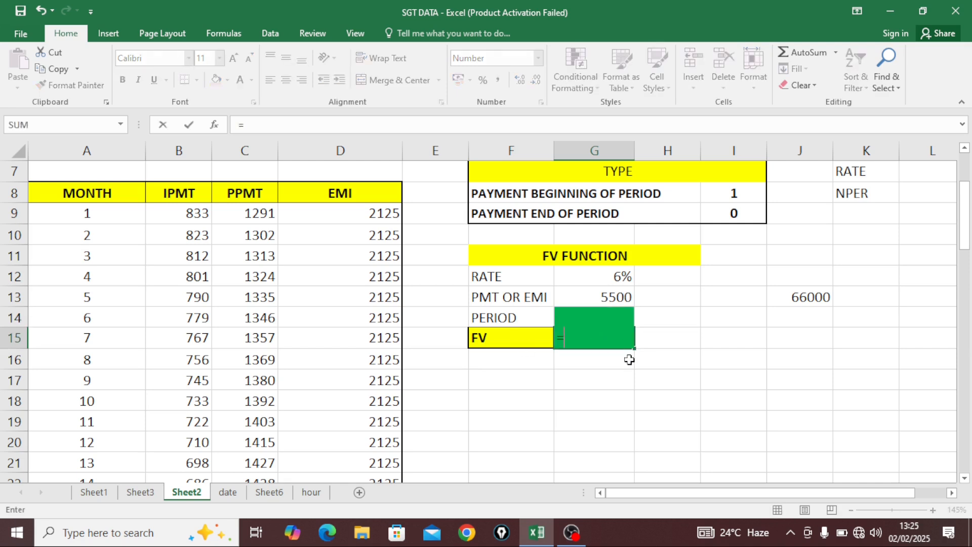
{"action": "type", "text": "=FV("}
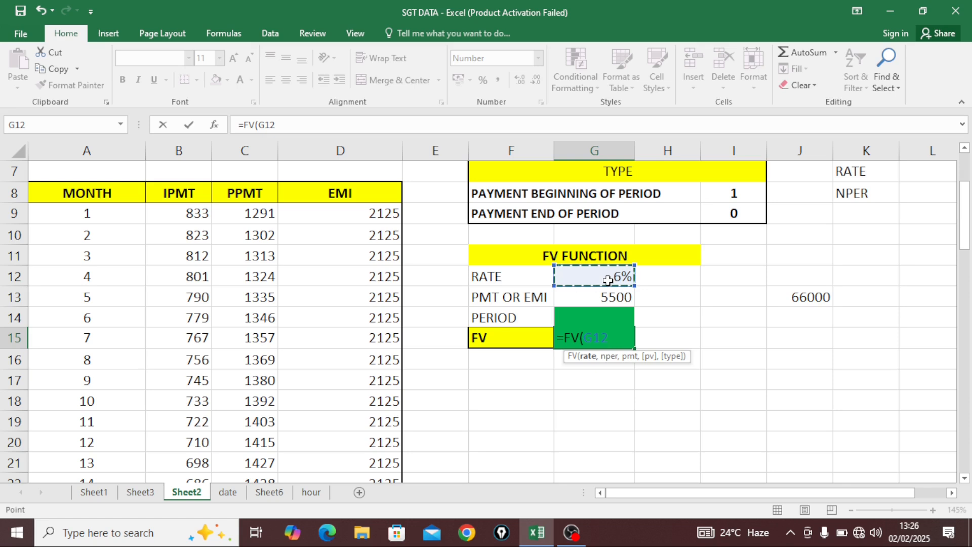
{"action": "type", "text": "/12"}
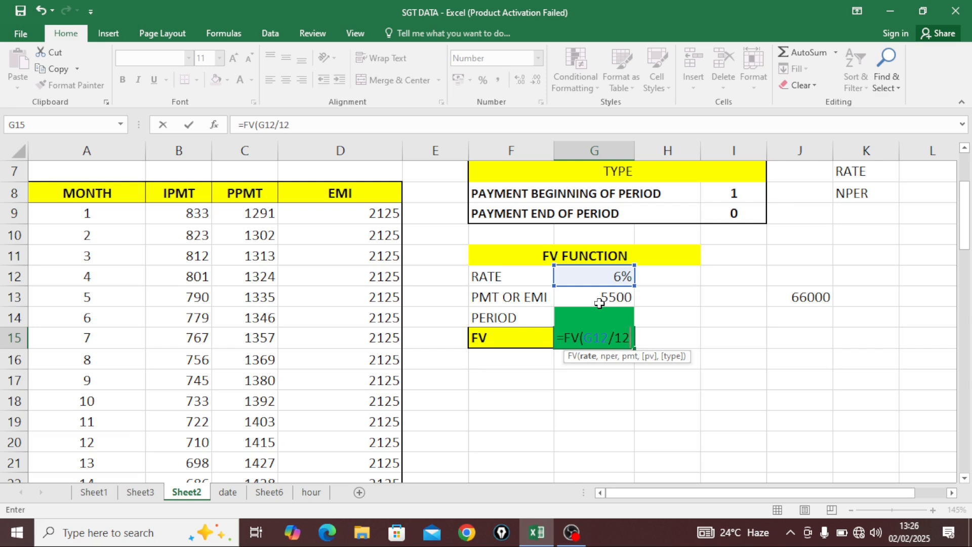
{"action": "type", "text": ","}
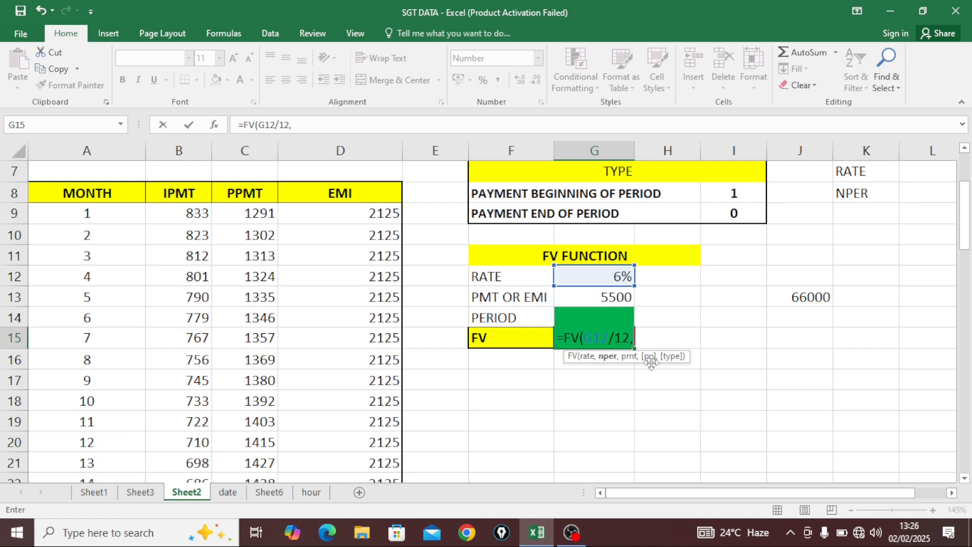
{"action": "left_click", "coordinate": [646, 317]}
{"action": "key", "text": "Left"}
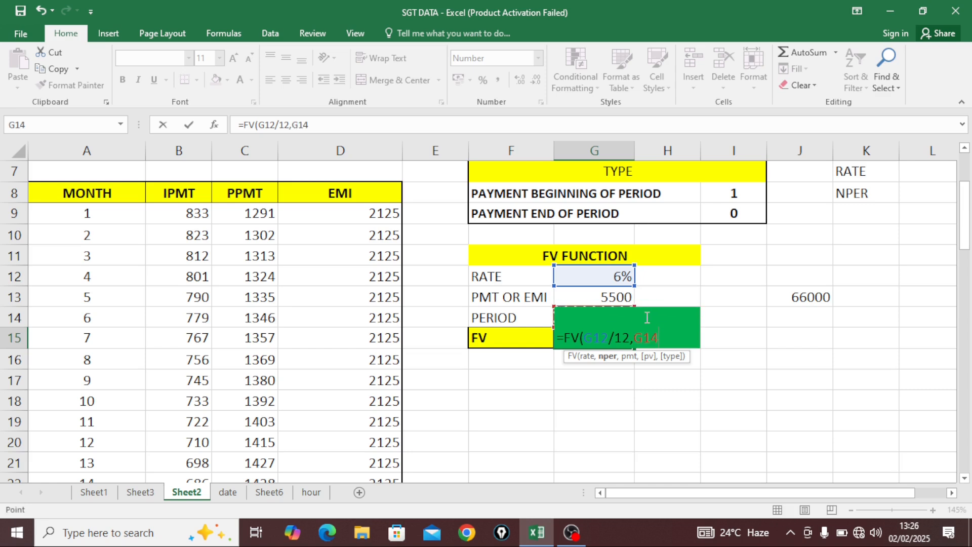
{"action": "left_click", "coordinate": [601, 297]}
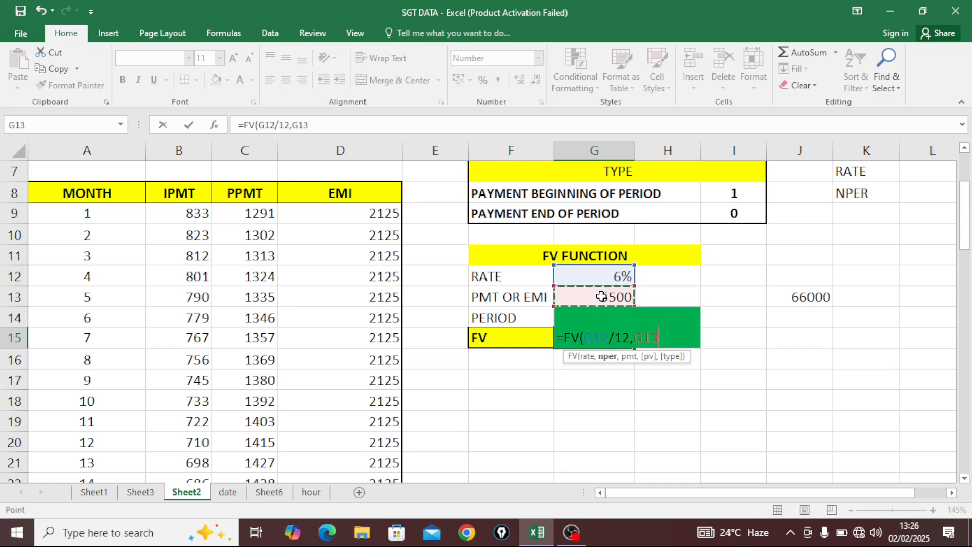
{"action": "key", "text": "Down"}
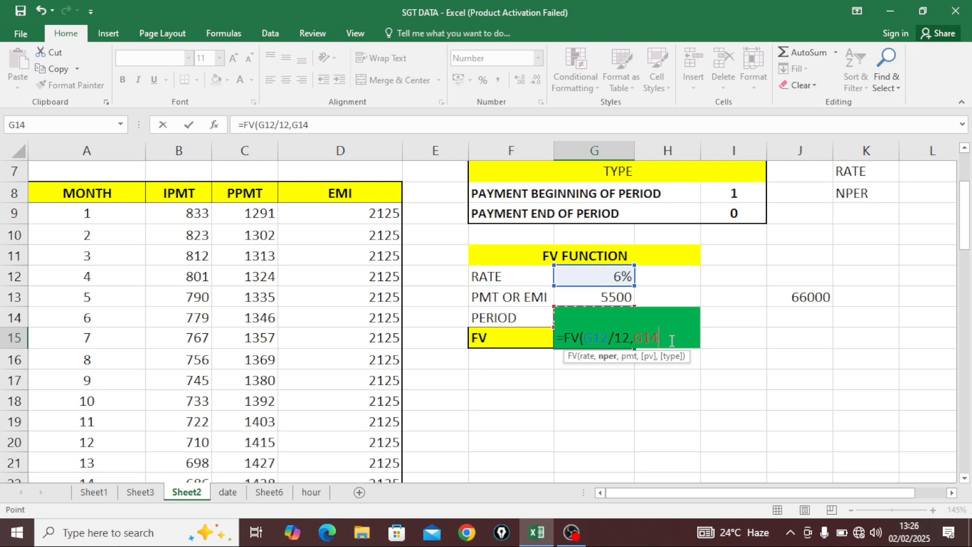
Step: Complete the FV formula in G15 with G13 as the payment, an empty present value and type 0
{"action": "type", "text": ","}
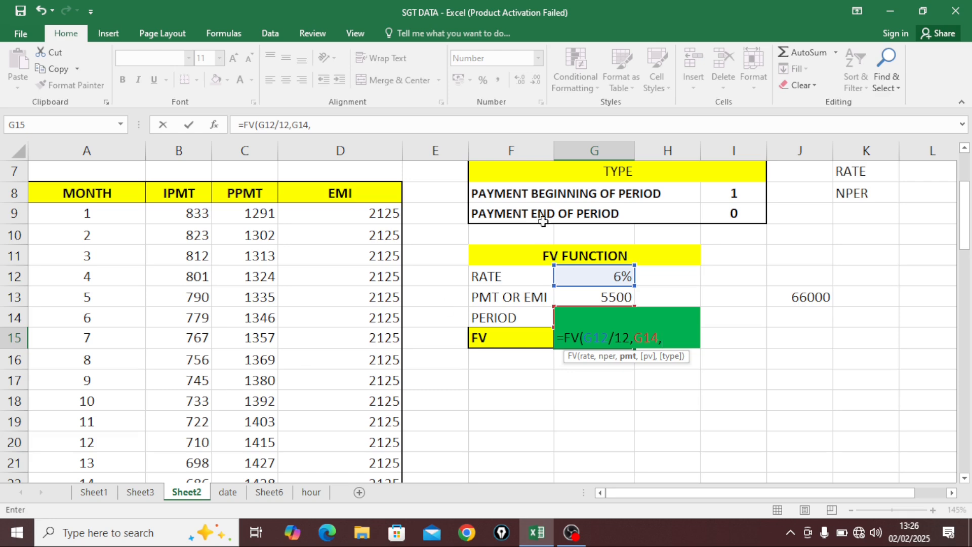
{"action": "scroll", "coordinate": [546, 288], "scroll_direction": "up", "scroll_amount": 2}
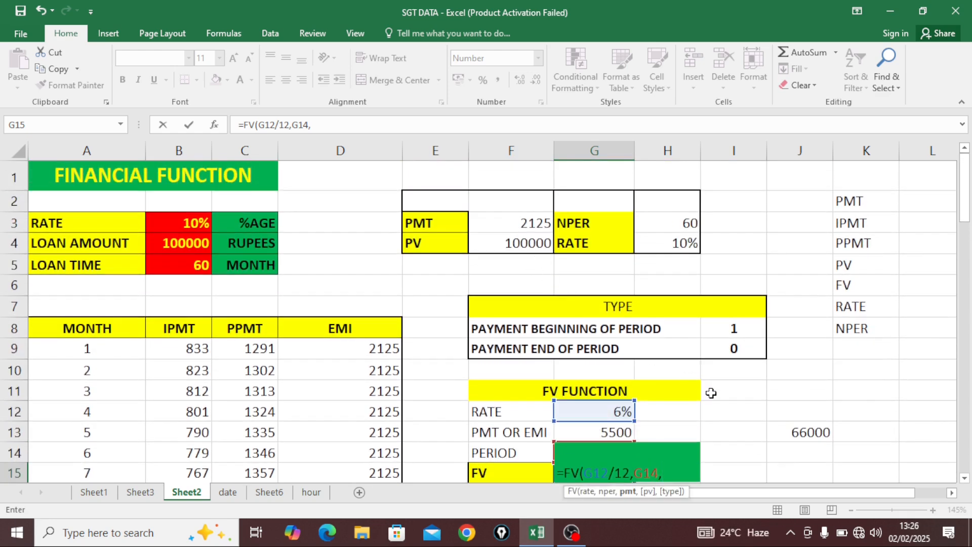
{"action": "scroll", "coordinate": [704, 393], "scroll_direction": "down", "scroll_amount": 1}
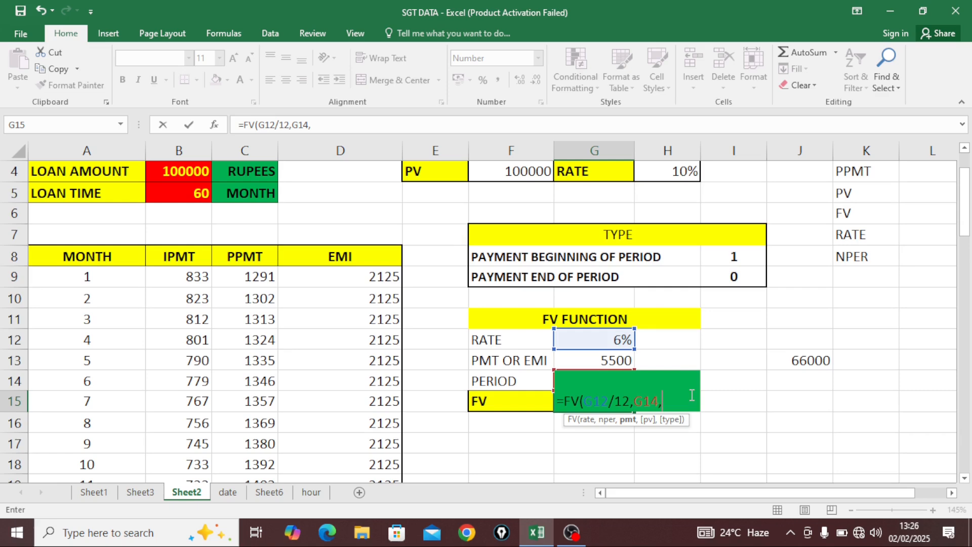
{"action": "left_click", "coordinate": [616, 360]}
{"action": "scroll", "coordinate": [616, 360], "scroll_direction": "down", "scroll_amount": 1}
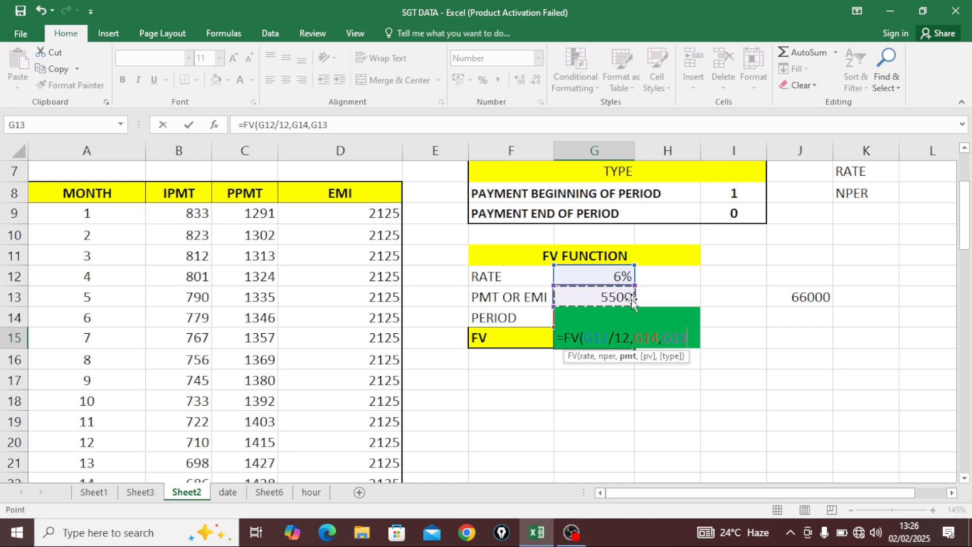
{"action": "type", "text": ","}
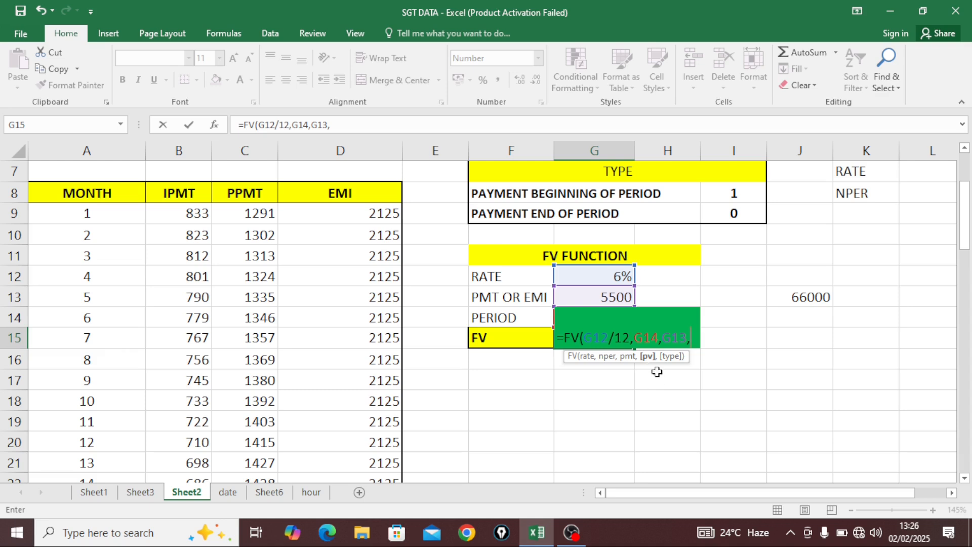
{"action": "type", "text": ","}
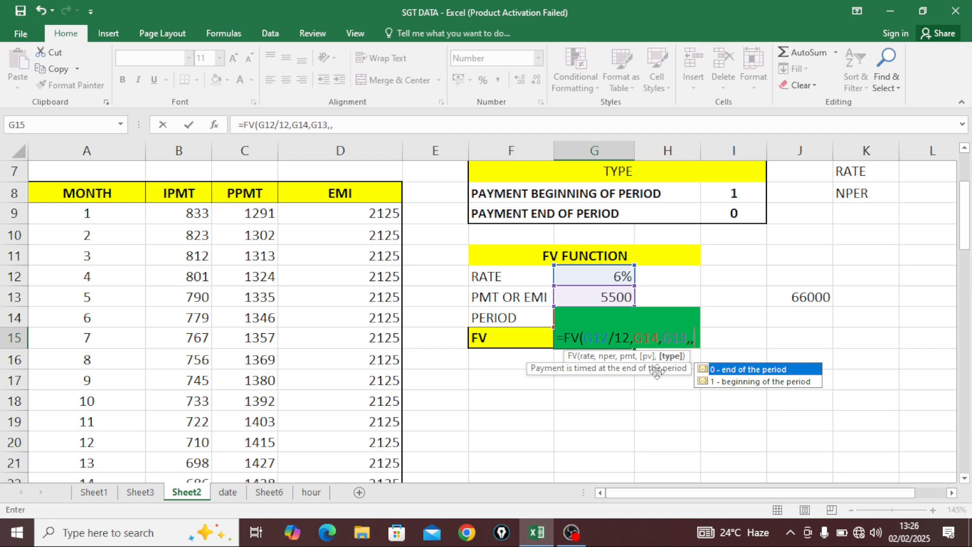
{"action": "type", "text": "0)"}
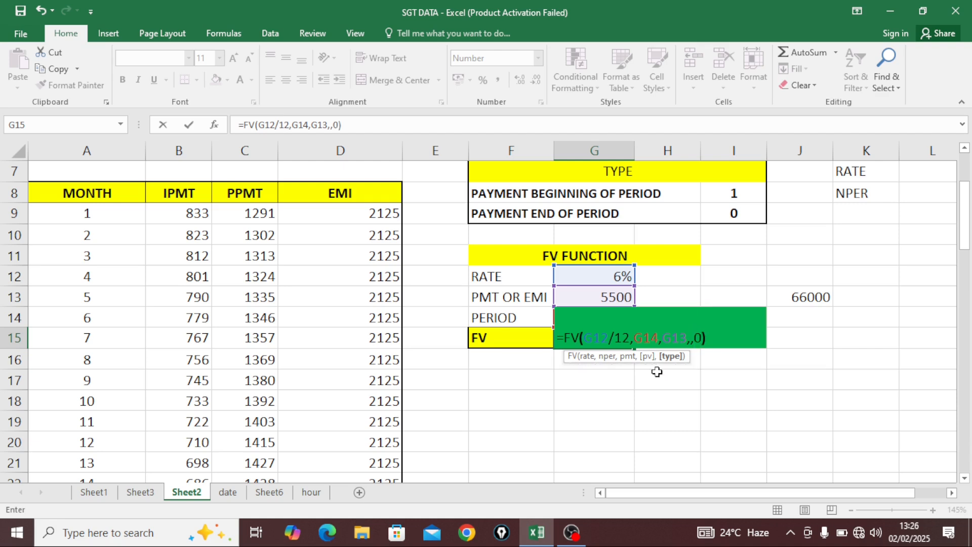
{"action": "key", "text": "Return"}
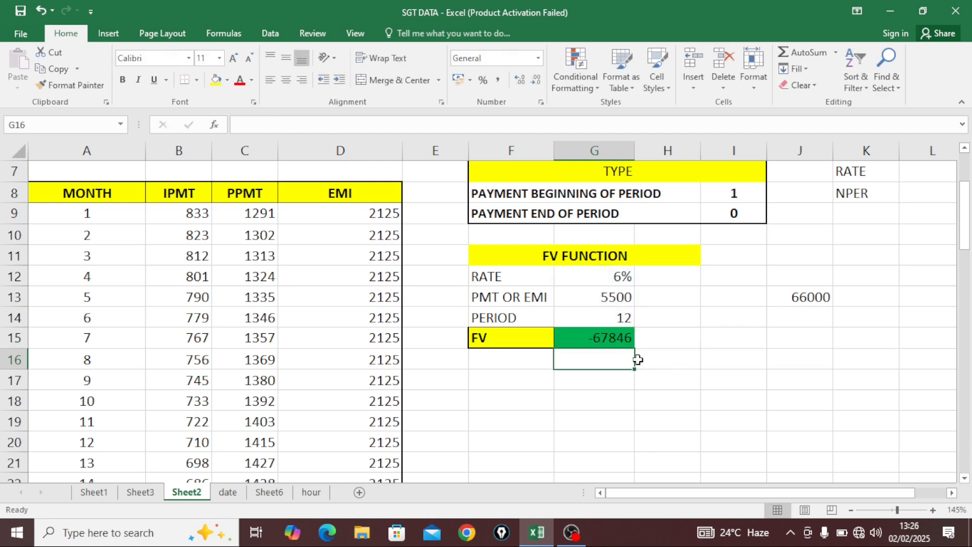
Step: Put a minus sign before the G13 payment in G15's formula, giving =FV(G12/12,G14,-G13,,0)
{"action": "left_click", "coordinate": [624, 337]}
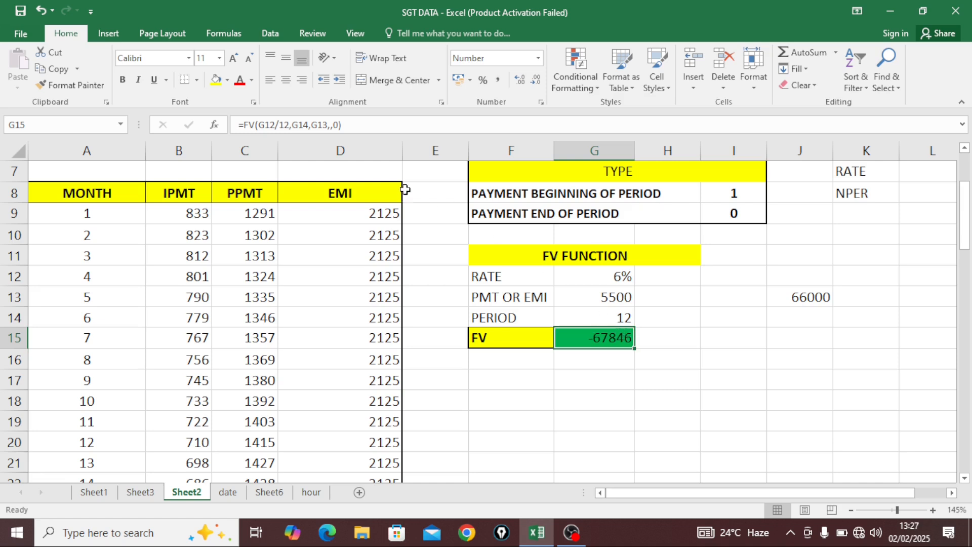
{"action": "left_click", "coordinate": [313, 125]}
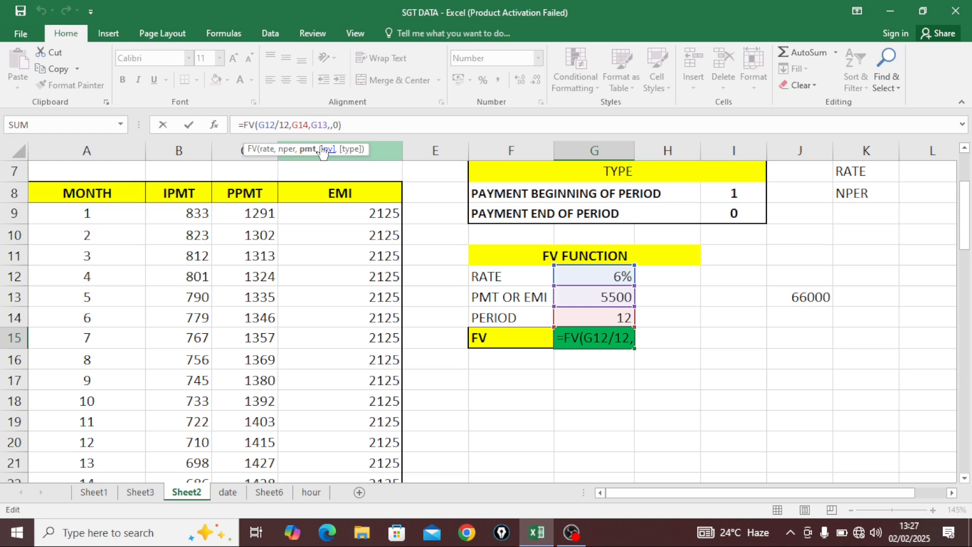
{"action": "type", "text": "-"}
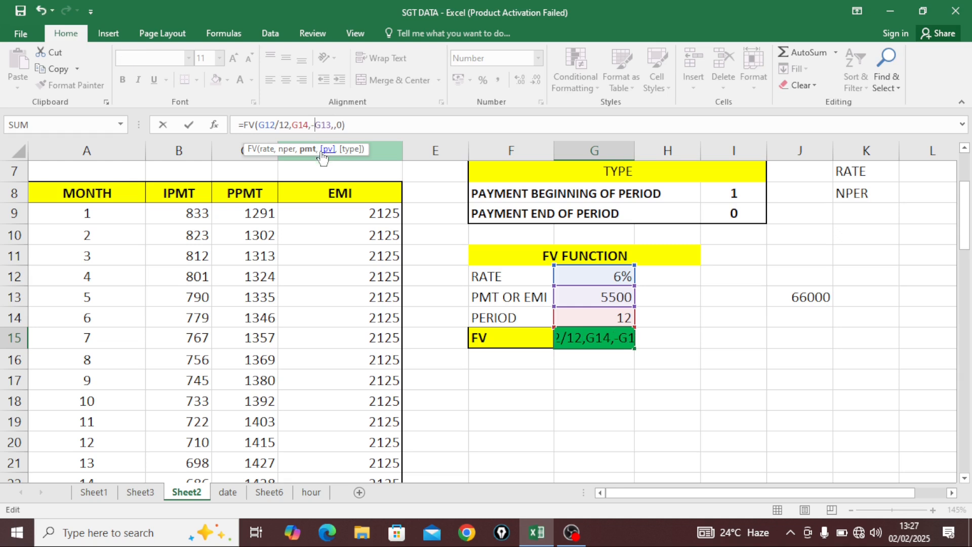
{"action": "key", "text": "Return"}
Step: Compare the future value in G15 with the total of the payments in J13
{"action": "left_click", "coordinate": [602, 337]}
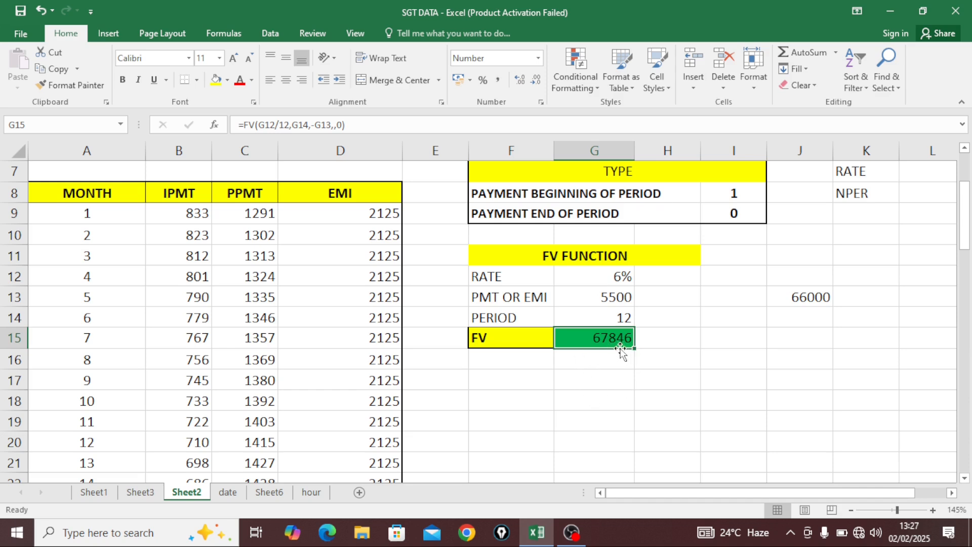
{"action": "left_click", "coordinate": [803, 298]}
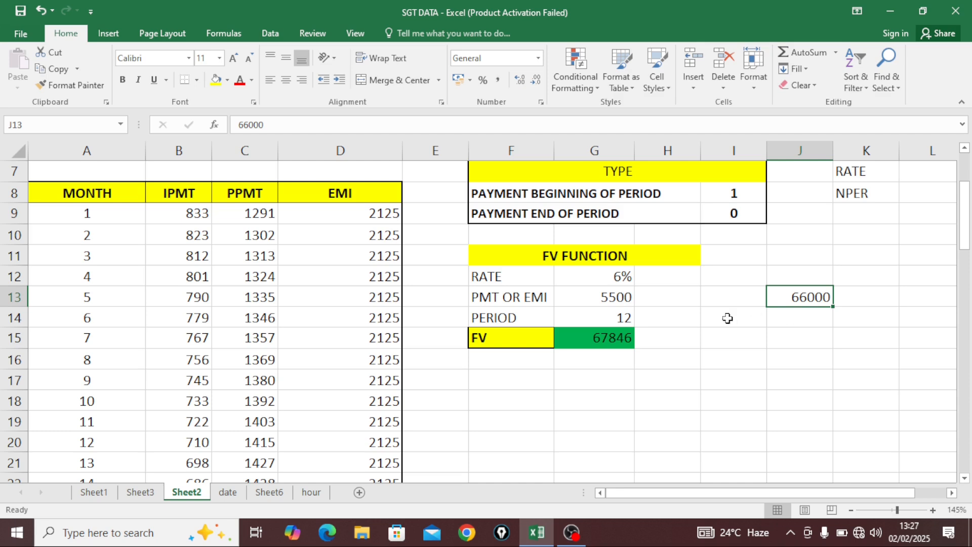
{"action": "left_click", "coordinate": [614, 340]}
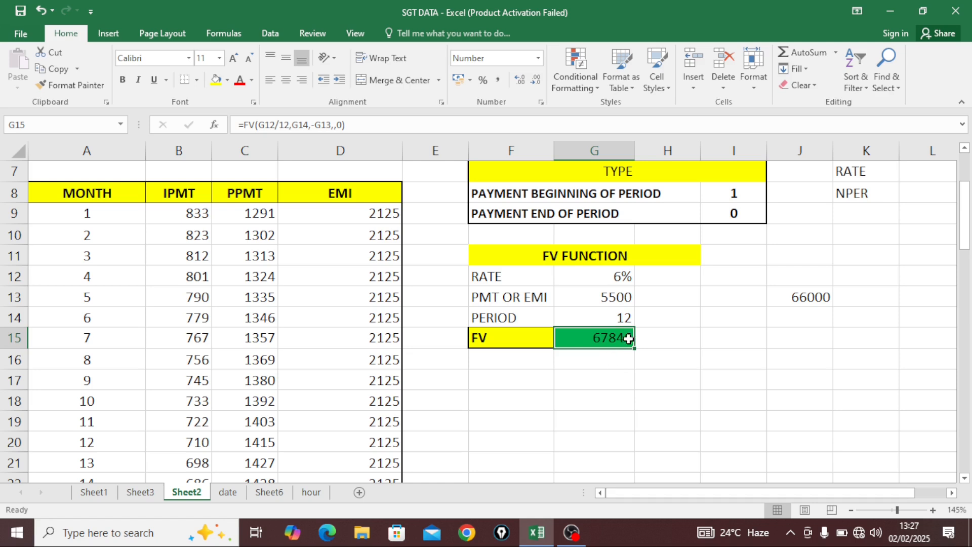
{"action": "left_click", "coordinate": [690, 383]}
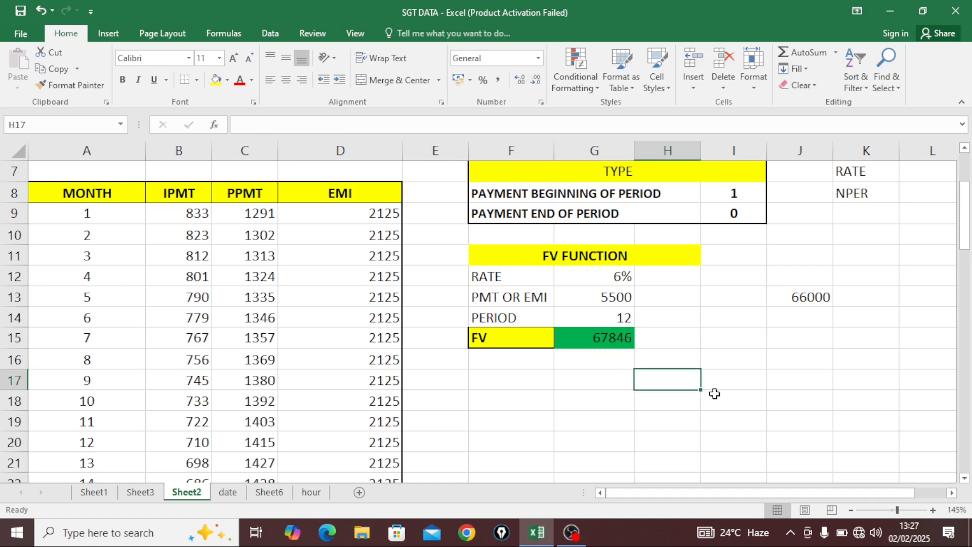
Step: Calculate the interest earned in I18 by subtracting the payment total from the future value with =G15-J13
{"action": "left_click", "coordinate": [715, 394]}
{"action": "type", "text": "="}
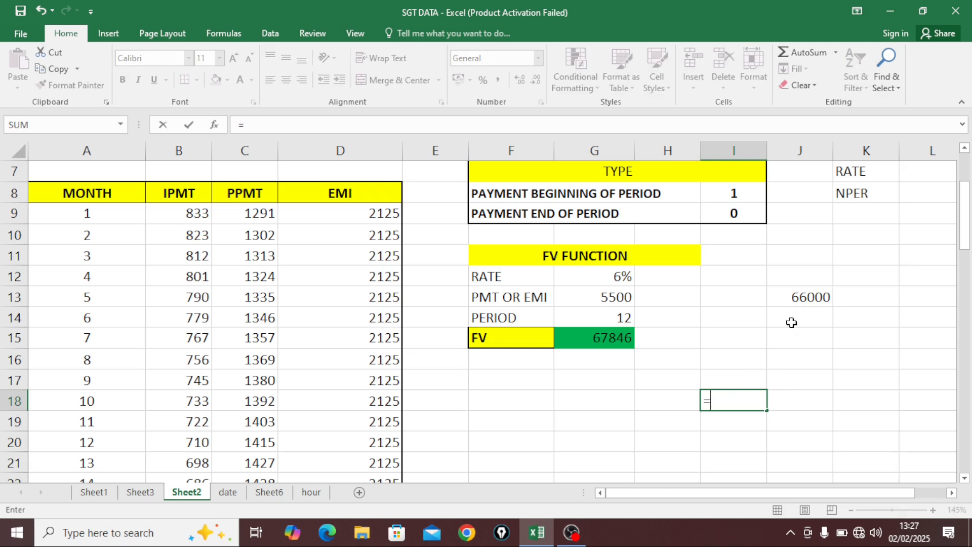
{"action": "left_click", "coordinate": [623, 342]}
{"action": "type", "text": "-"}
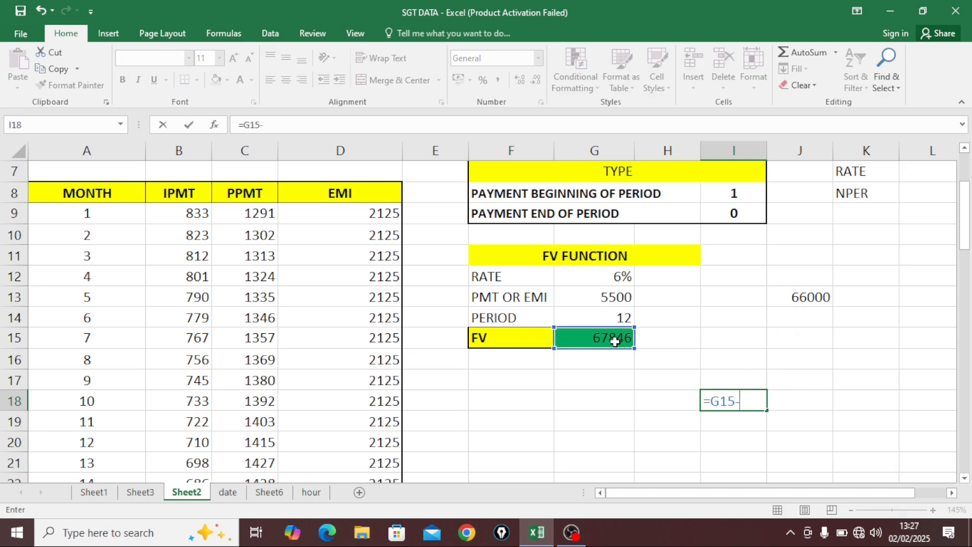
{"action": "left_click", "coordinate": [797, 298]}
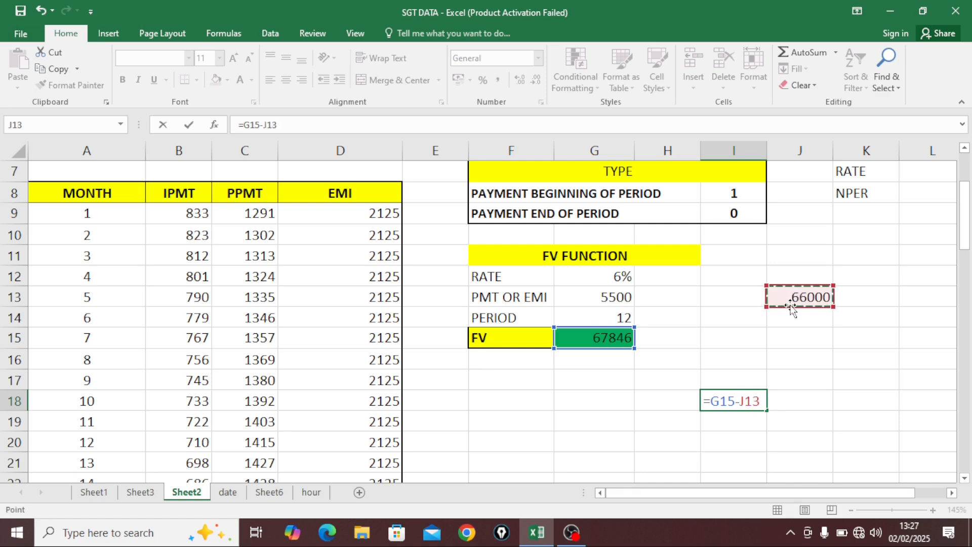
{"action": "key", "text": "Return"}
Step: Clear the interest calculation in I18 and the payment total in J13
{"action": "left_click", "coordinate": [731, 403]}
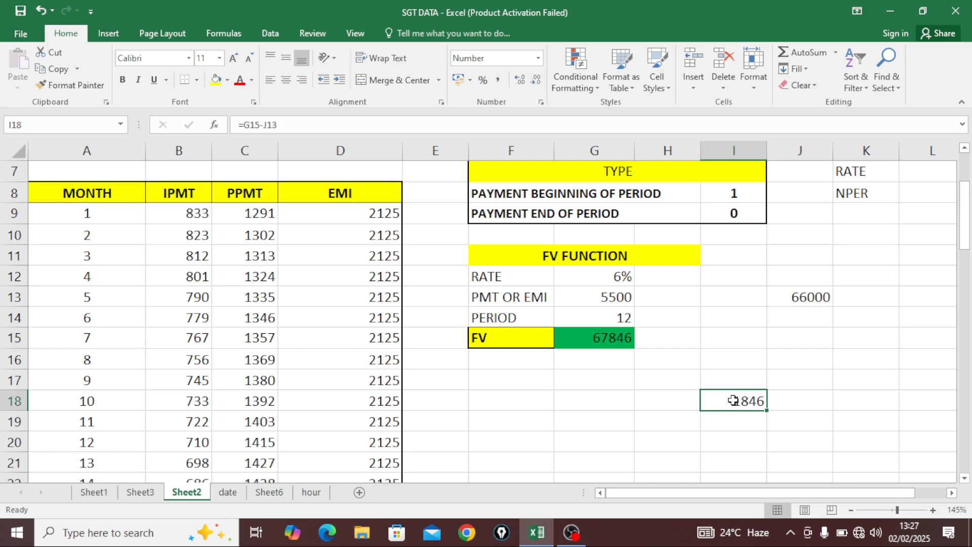
{"action": "key", "text": "Delete"}
{"action": "left_click", "coordinate": [746, 379]}
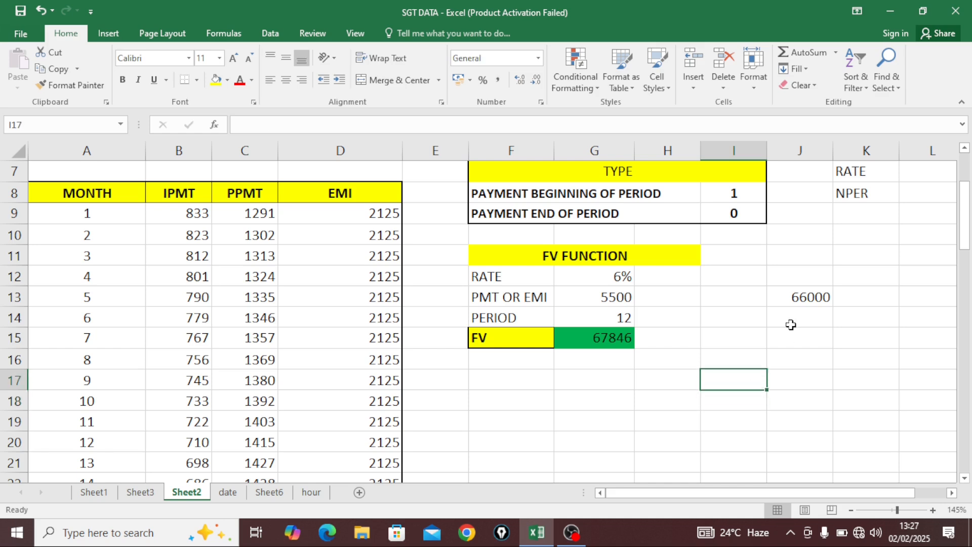
{"action": "left_click", "coordinate": [786, 306]}
{"action": "key", "text": "Delete"}
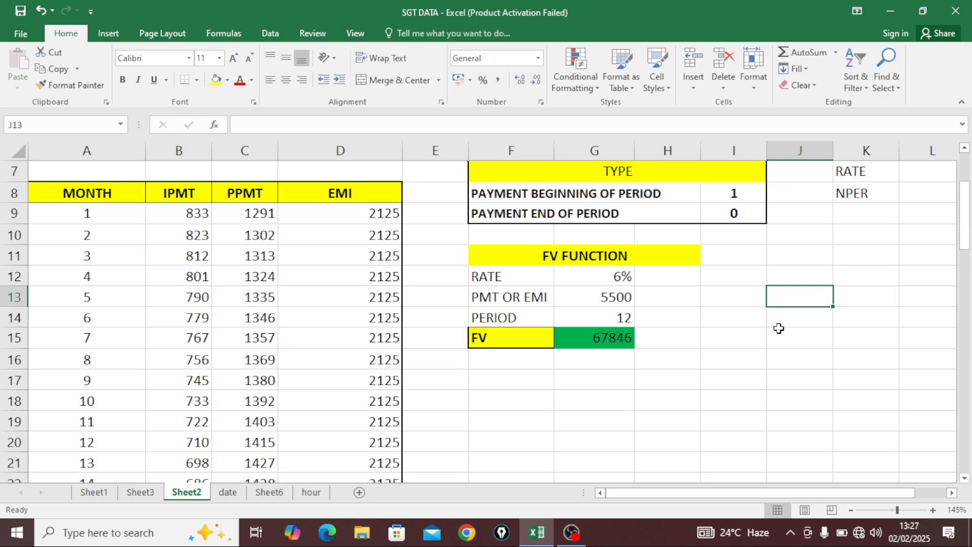
Step: Review the FV label and formula in F15:G15, and the NPER, RATE and PMT labels of the upper results table
{"action": "left_click", "coordinate": [688, 368]}
{"action": "left_click", "coordinate": [658, 380]}
{"action": "left_click", "coordinate": [594, 378]}
{"action": "left_click", "coordinate": [509, 331]}
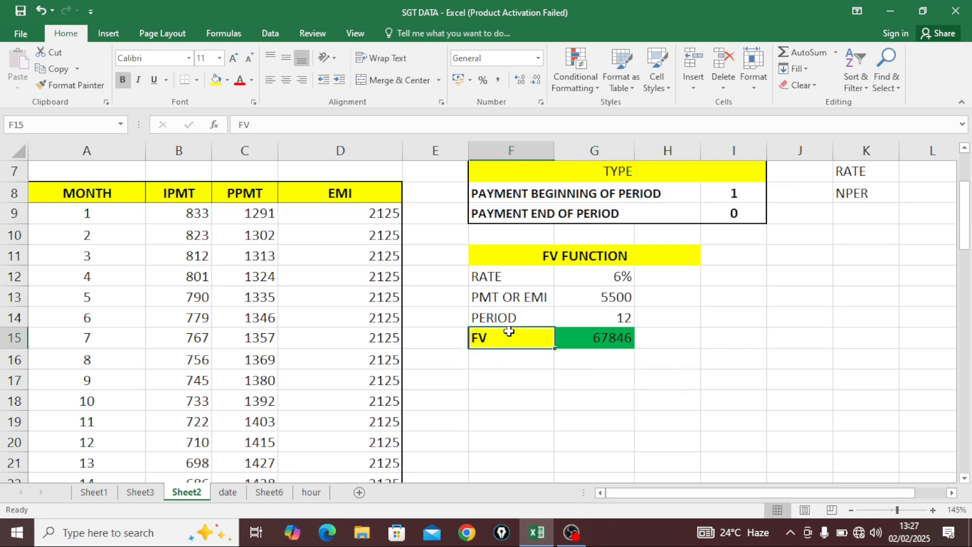
{"action": "left_click", "coordinate": [617, 337]}
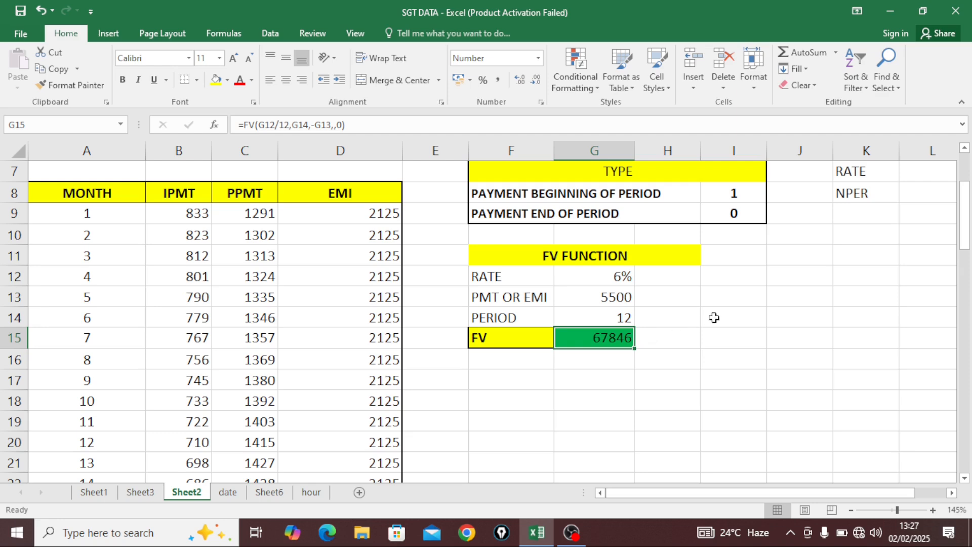
{"action": "scroll", "coordinate": [703, 324], "scroll_direction": "up", "scroll_amount": 1}
{"action": "scroll", "coordinate": [703, 324], "scroll_direction": "up", "scroll_amount": 1}
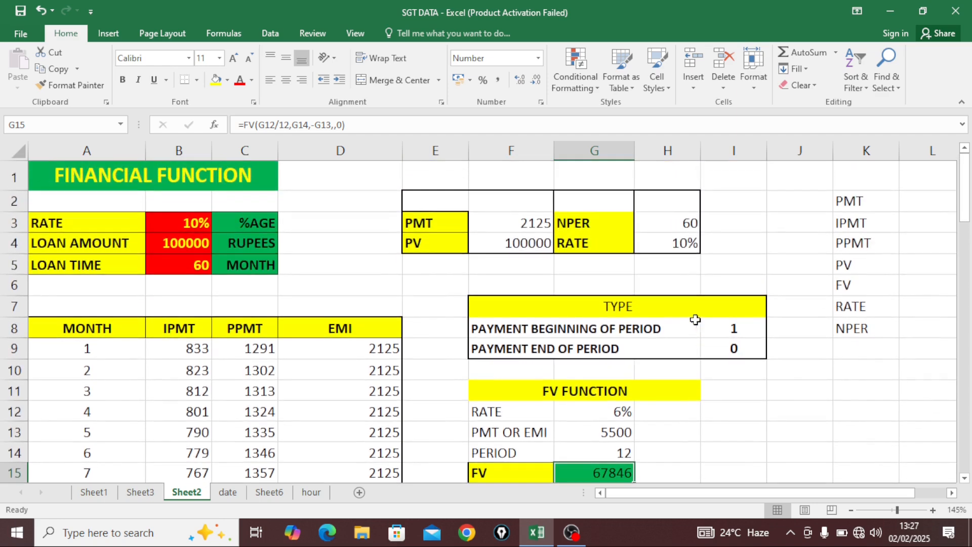
{"action": "left_click", "coordinate": [586, 222]}
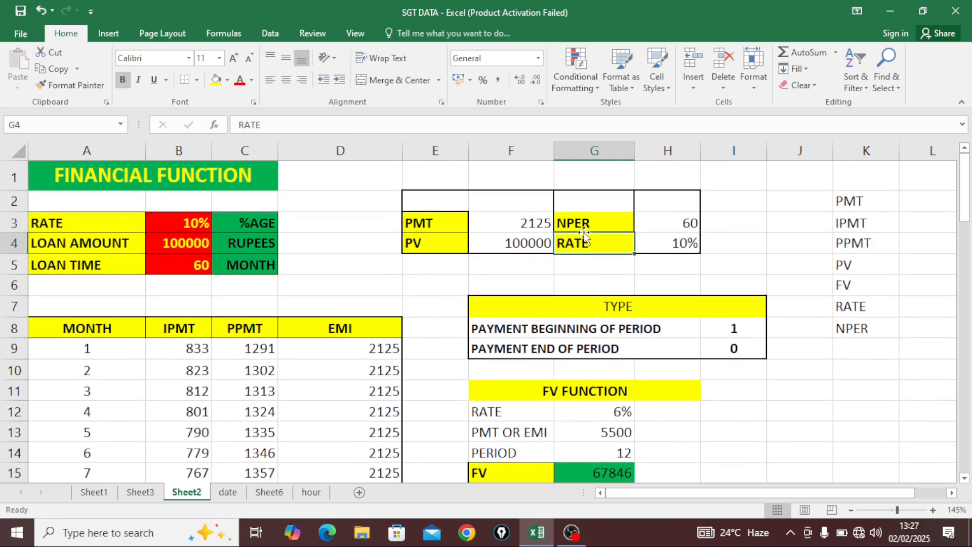
{"action": "left_click", "coordinate": [426, 227]}
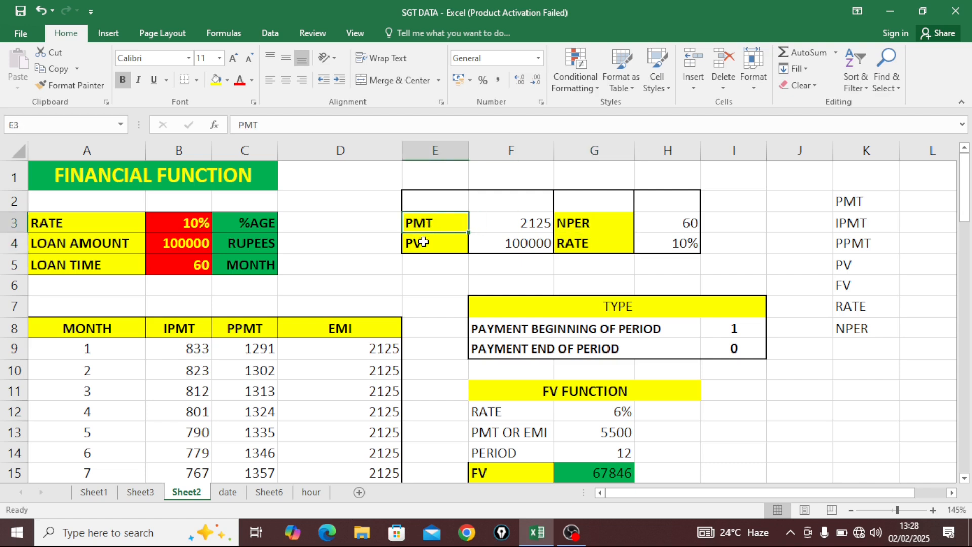
Step: Review the PV label in E4, the first-month IPMT, PPMT and EMI formulas in B9:D9, and the PMT formula in F3
{"action": "left_click", "coordinate": [421, 244]}
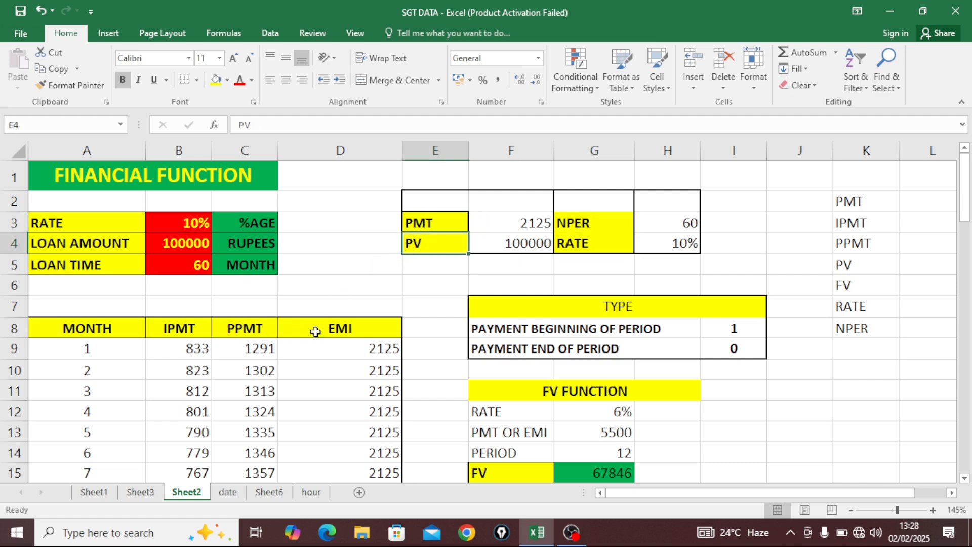
{"action": "left_click", "coordinate": [178, 346]}
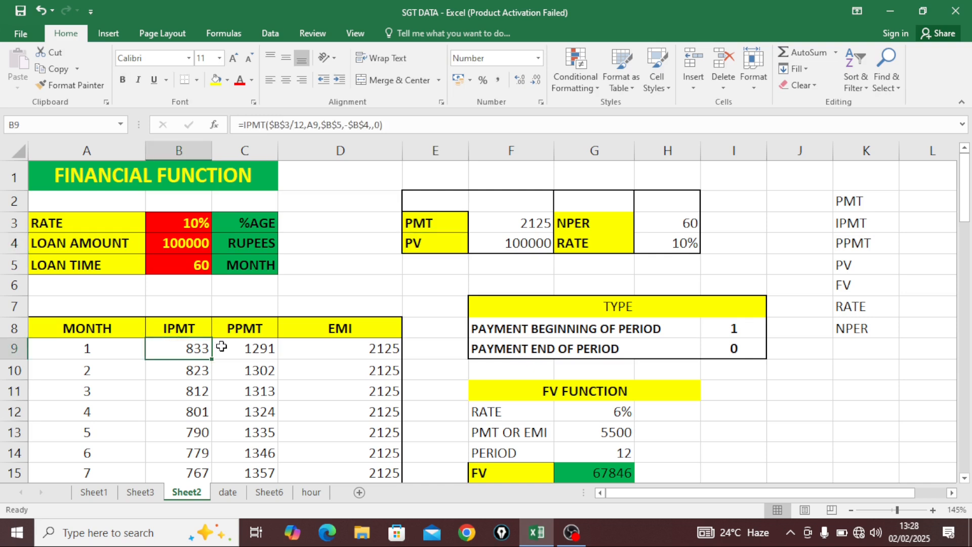
{"action": "left_click", "coordinate": [264, 350]}
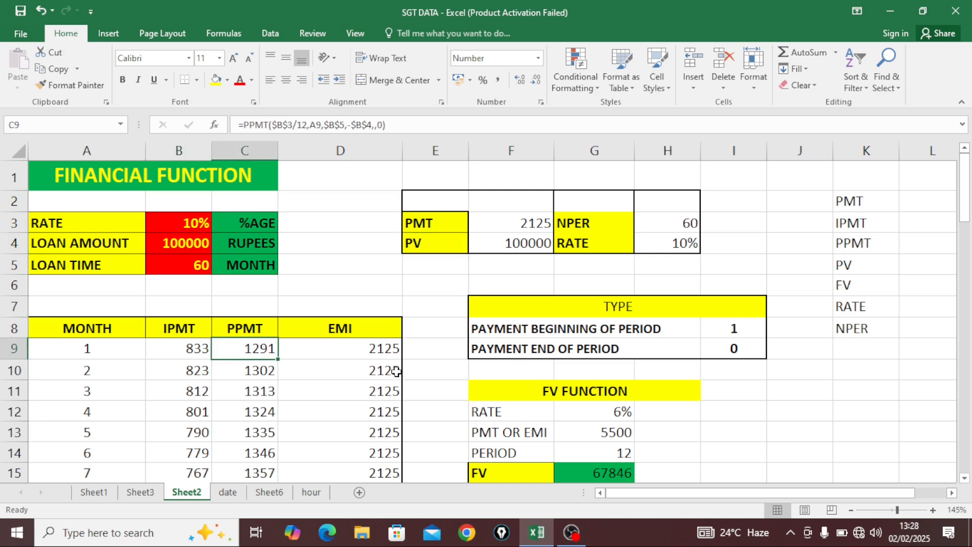
{"action": "left_click", "coordinate": [512, 223]}
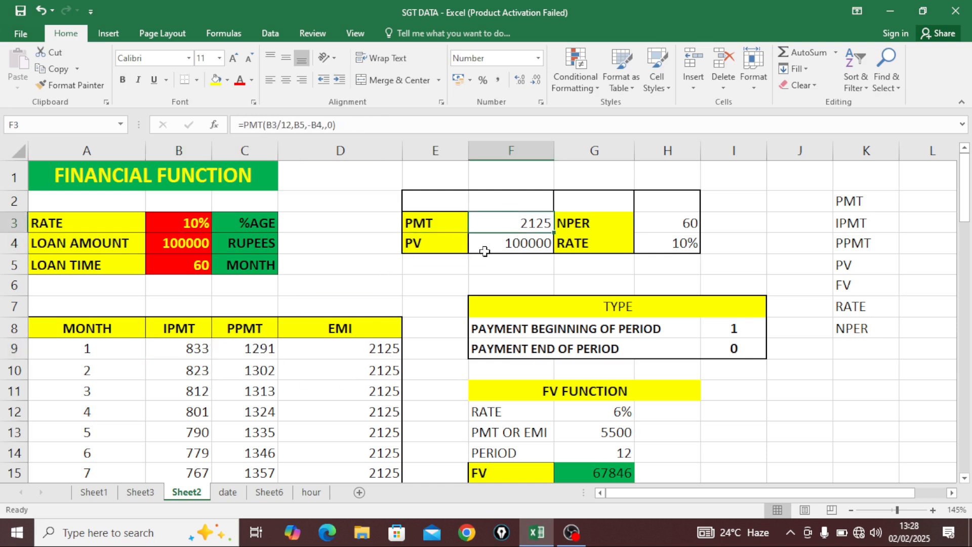
{"action": "left_click", "coordinate": [346, 328]}
{"action": "left_click", "coordinate": [352, 352]}
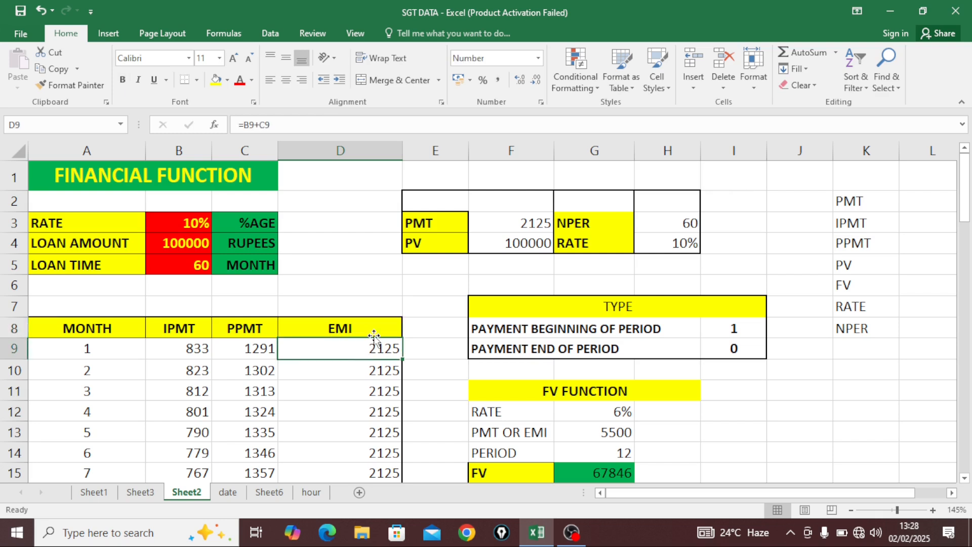
{"action": "left_click", "coordinate": [358, 330]}
{"action": "left_click", "coordinate": [358, 358]}
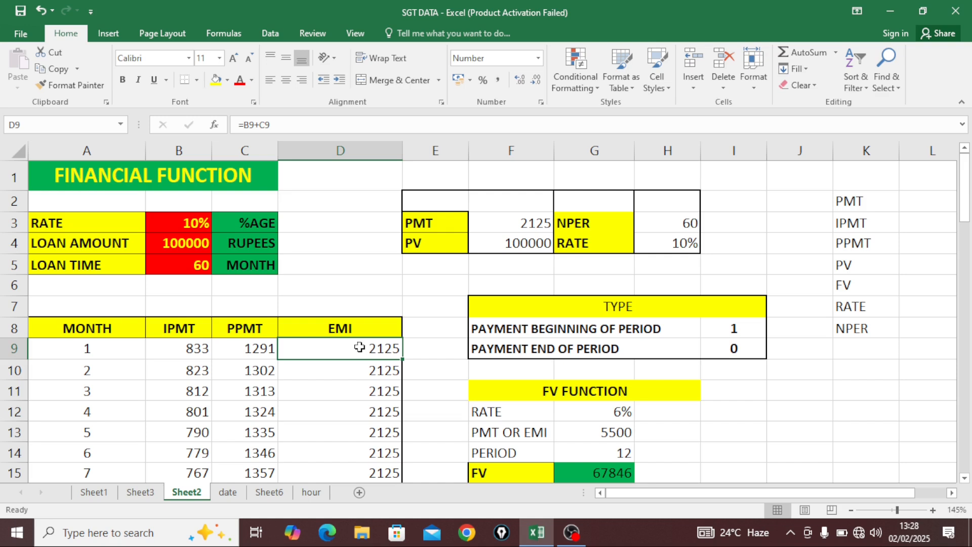
{"action": "left_click", "coordinate": [489, 229]}
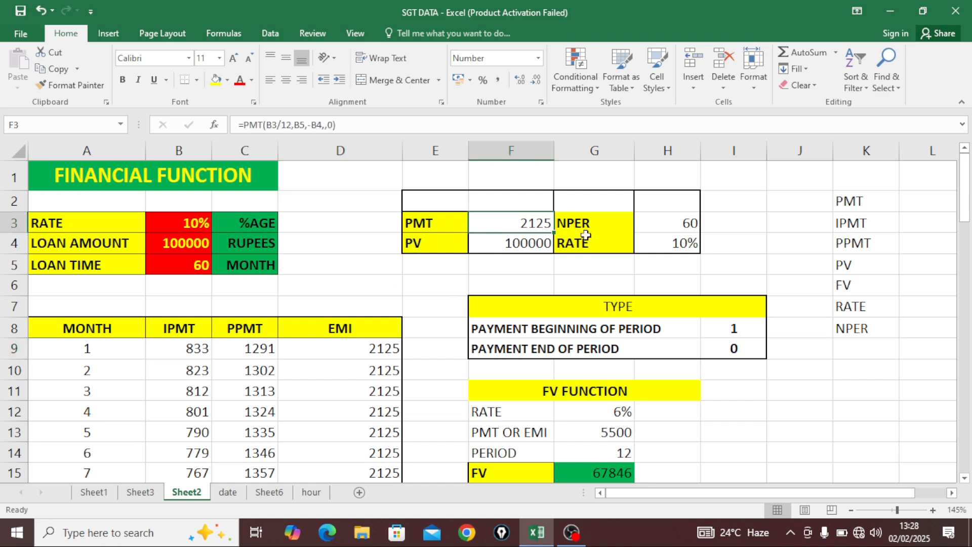
Step: Highlight the list of financial function names in K2:K8 for the recap, and deselect it
{"action": "left_click_drag", "start_coordinate": [866, 210], "coordinate": [866, 301]}
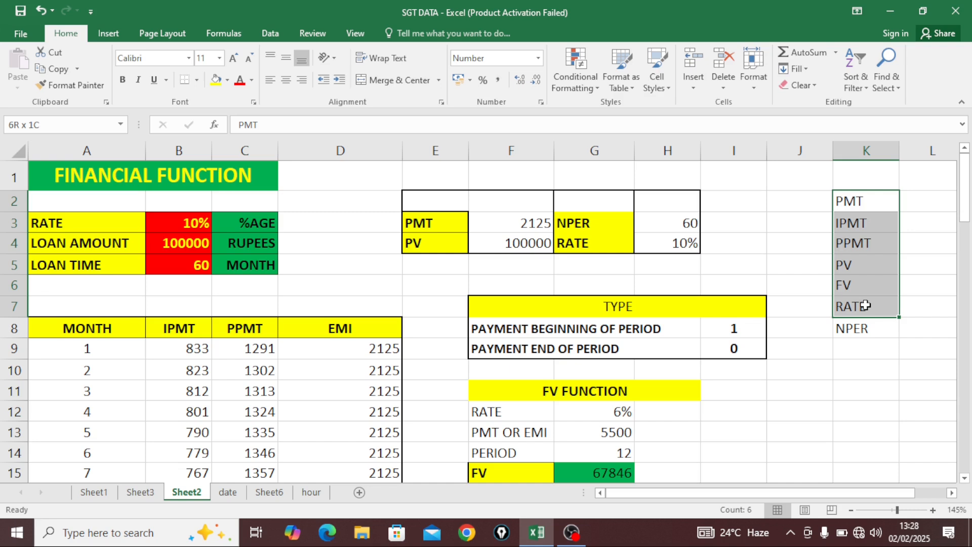
{"action": "left_click_drag", "start_coordinate": [866, 305], "coordinate": [863, 329]}
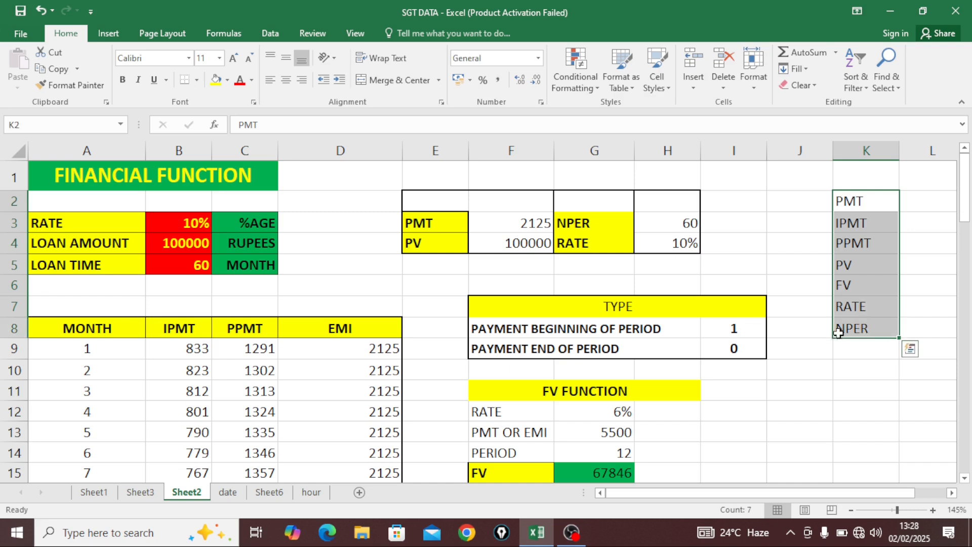
{"action": "left_click", "coordinate": [772, 384]}
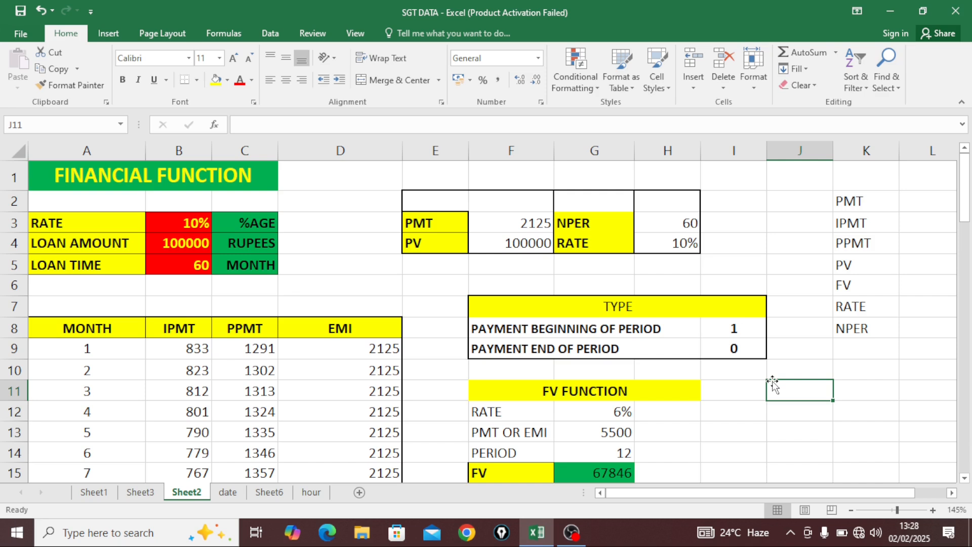
{"action": "left_click", "coordinate": [802, 418]}
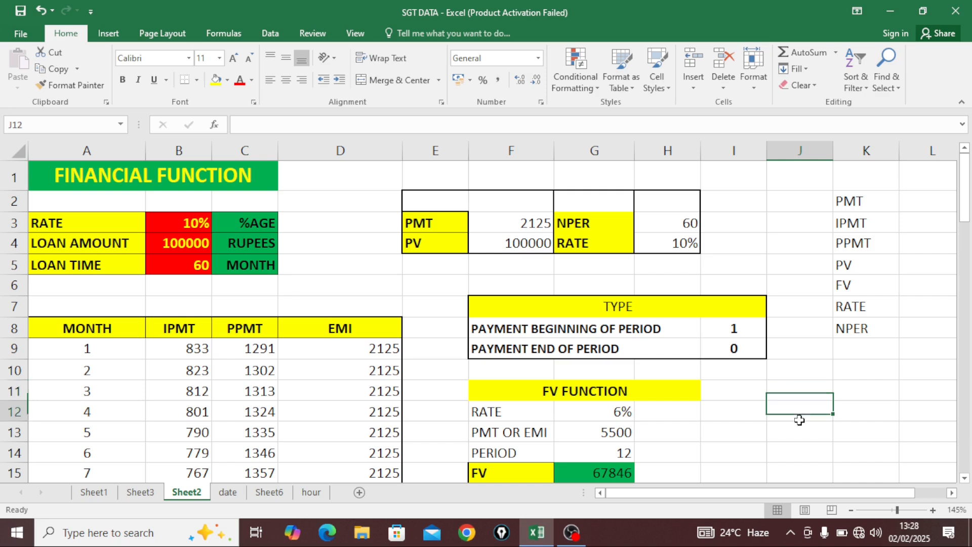